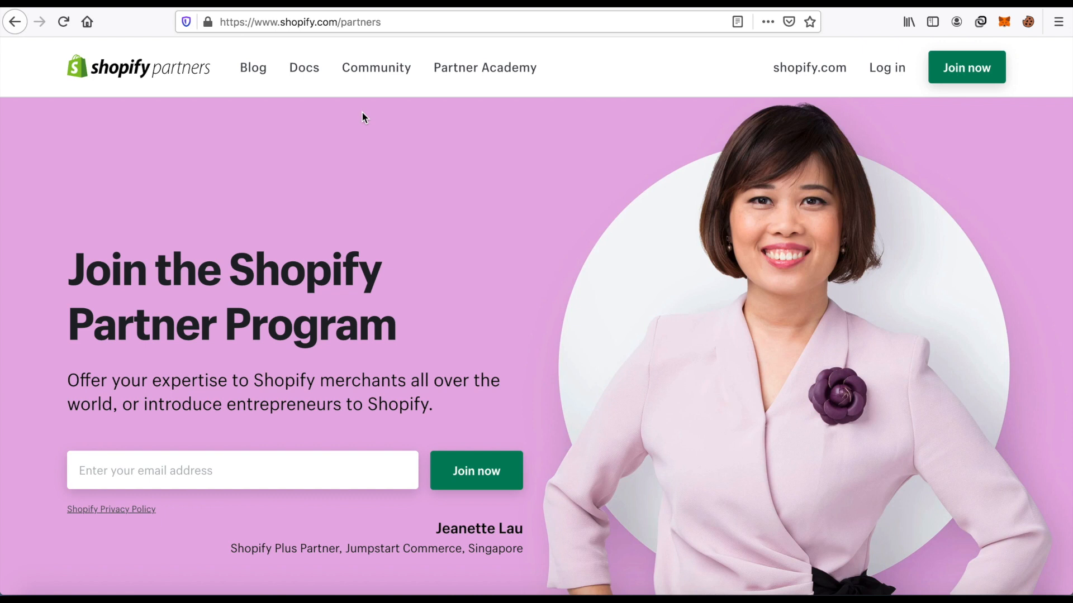
{"action": "left_click", "coordinate": [417, 24]}
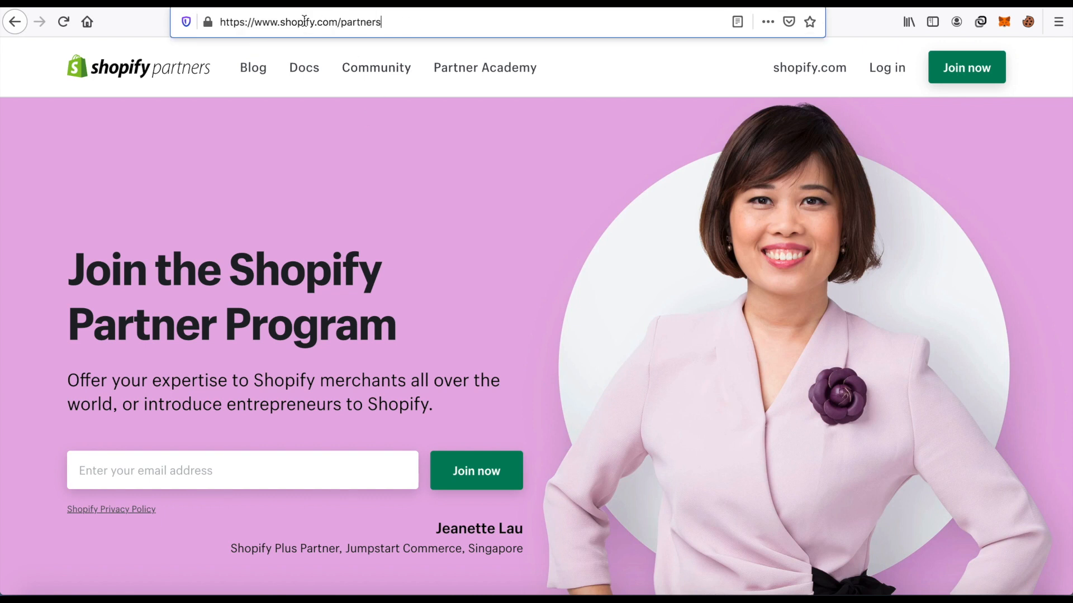
{"action": "left_click", "coordinate": [416, 27]}
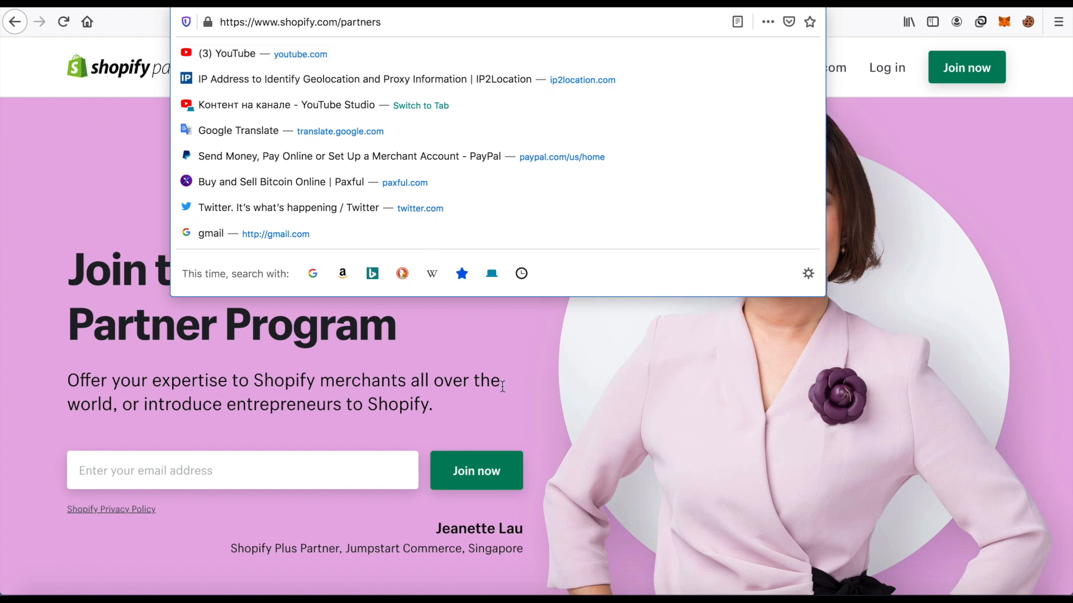
{"action": "left_click", "coordinate": [514, 419]}
Copy the signed-in Gmail account's email address into the Partner Program email field, removing the account name pasted with it.
{"action": "scroll", "coordinate": [441, 336], "scroll_direction": "down", "scroll_amount": 2}
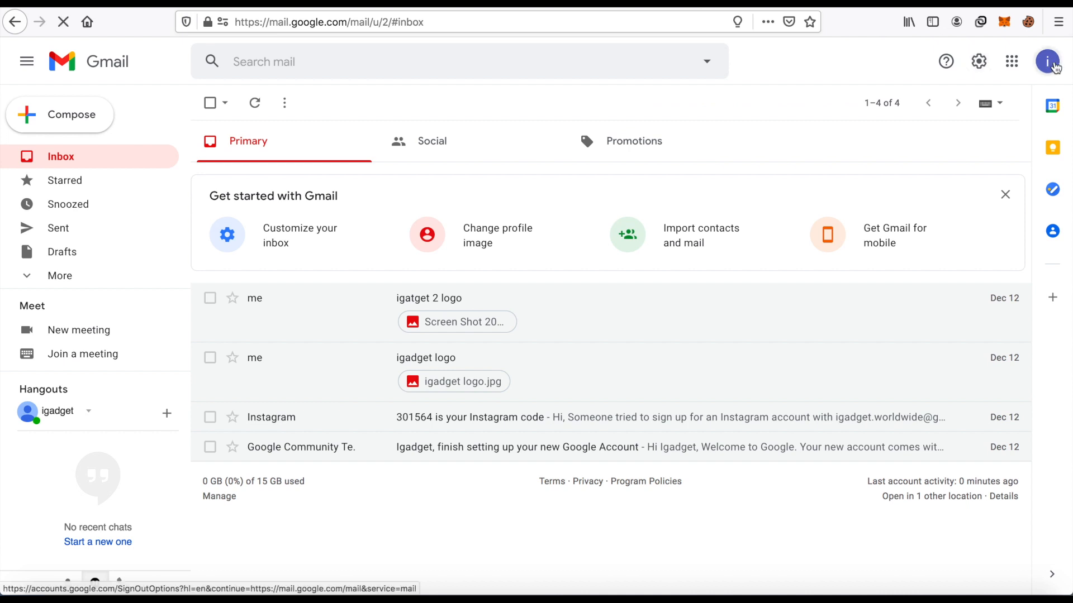
{"action": "left_click", "coordinate": [1047, 61]}
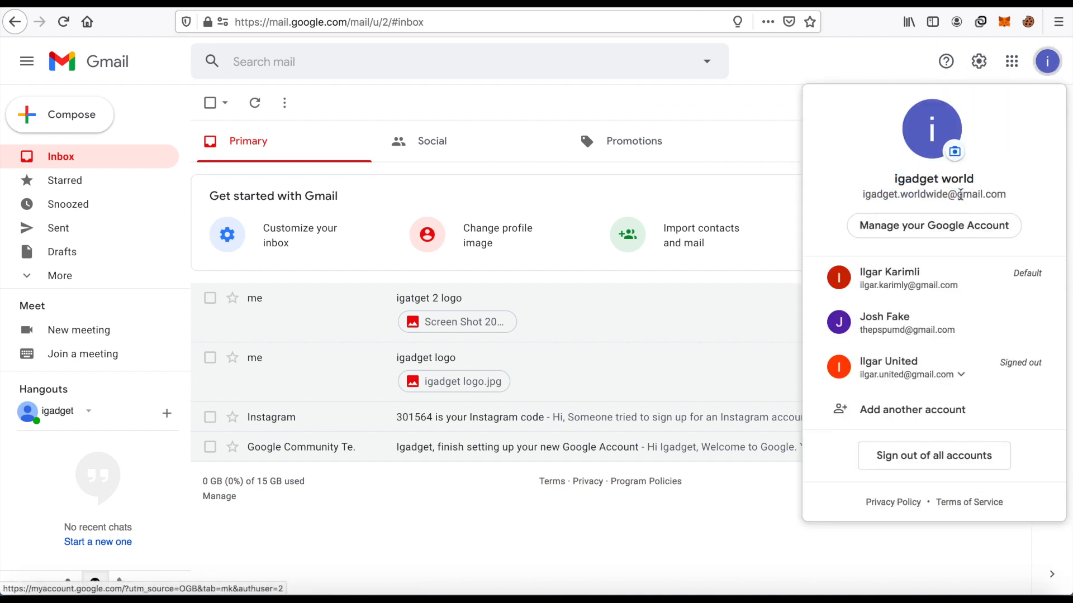
{"action": "mouse_move", "coordinate": [1005, 193]}
{"action": "left_mouse_down"}
{"action": "mouse_move", "coordinate": [840, 204]}
{"action": "mouse_move", "coordinate": [1004, 195]}
{"action": "left_mouse_up"}
{"action": "key", "text": "ctrl+c"}
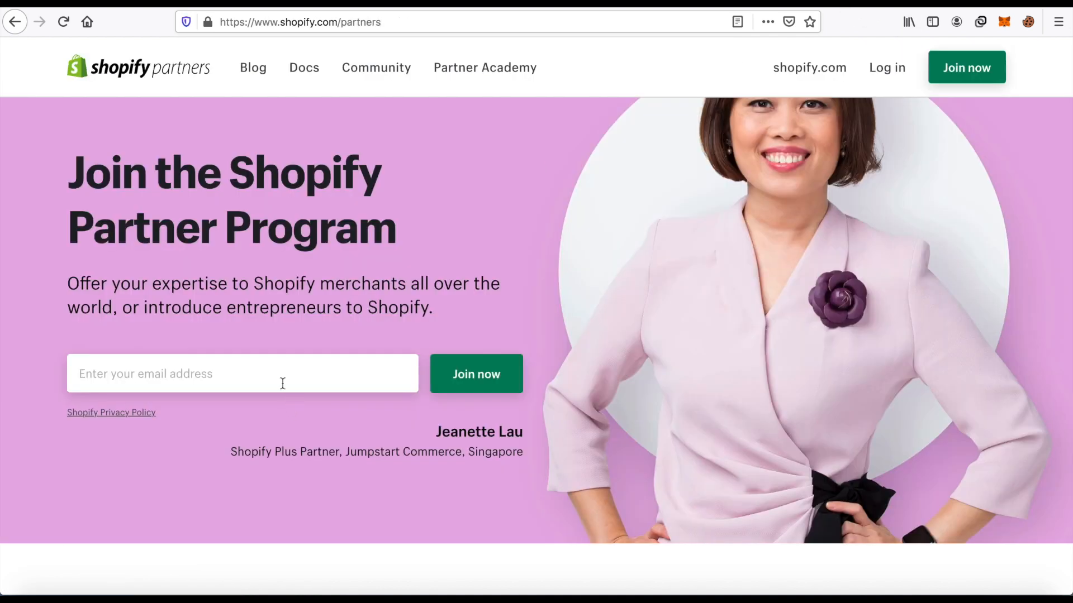
{"action": "left_click", "coordinate": [283, 383]}
{"action": "key", "text": "ctrl+v"}
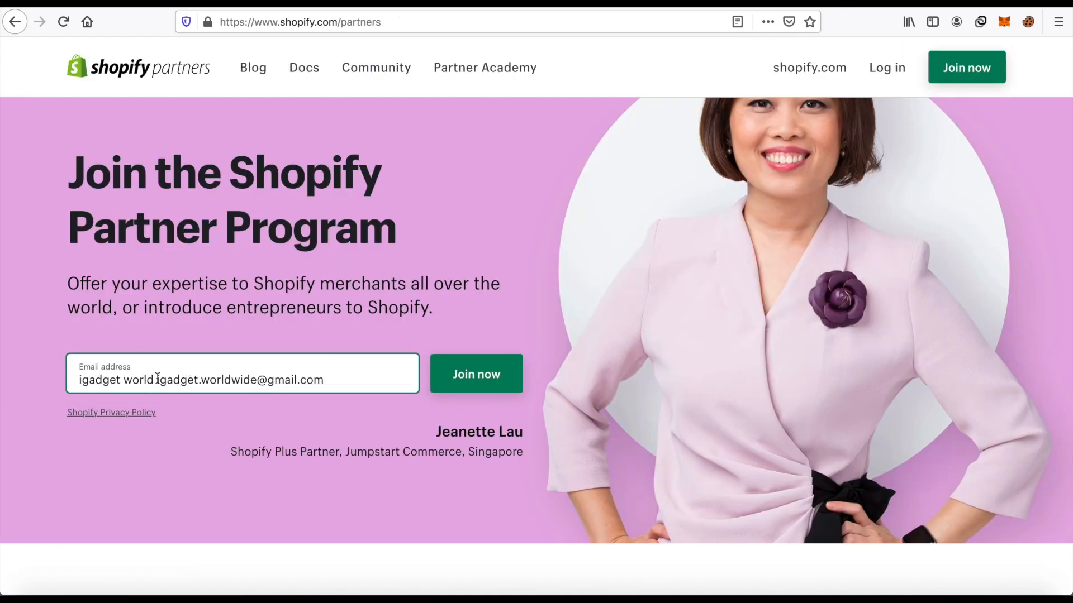
{"action": "left_click_drag", "start_coordinate": [157, 379], "coordinate": [3, 374]}
{"action": "key", "text": "BackSpace"}
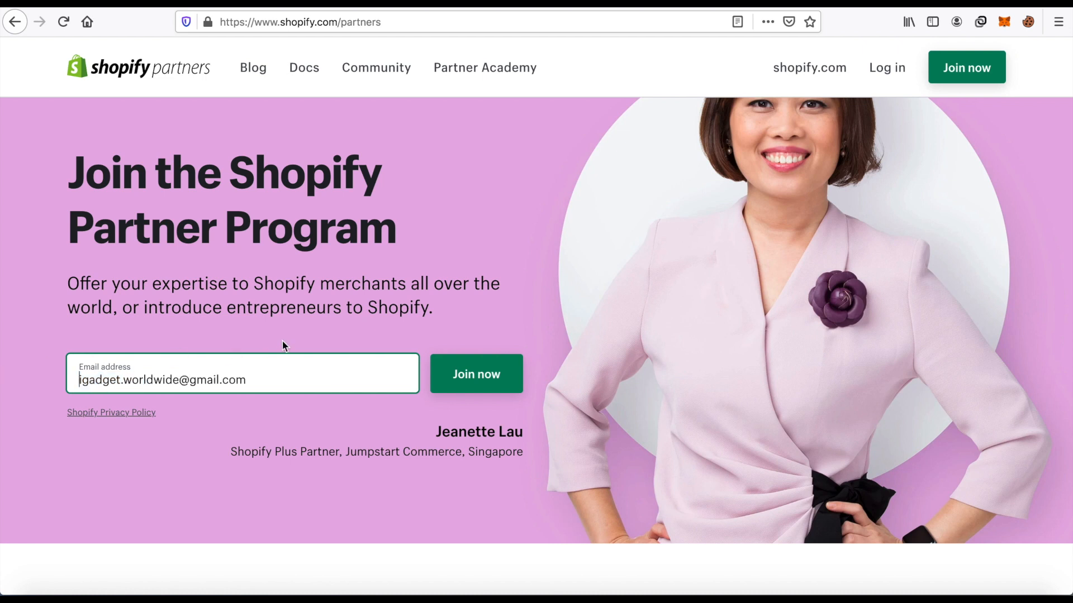
Submit the email address to join the Shopify Partner Program.
{"action": "scroll", "coordinate": [291, 327], "scroll_direction": "down", "scroll_amount": 1}
{"action": "left_click", "coordinate": [316, 397]}
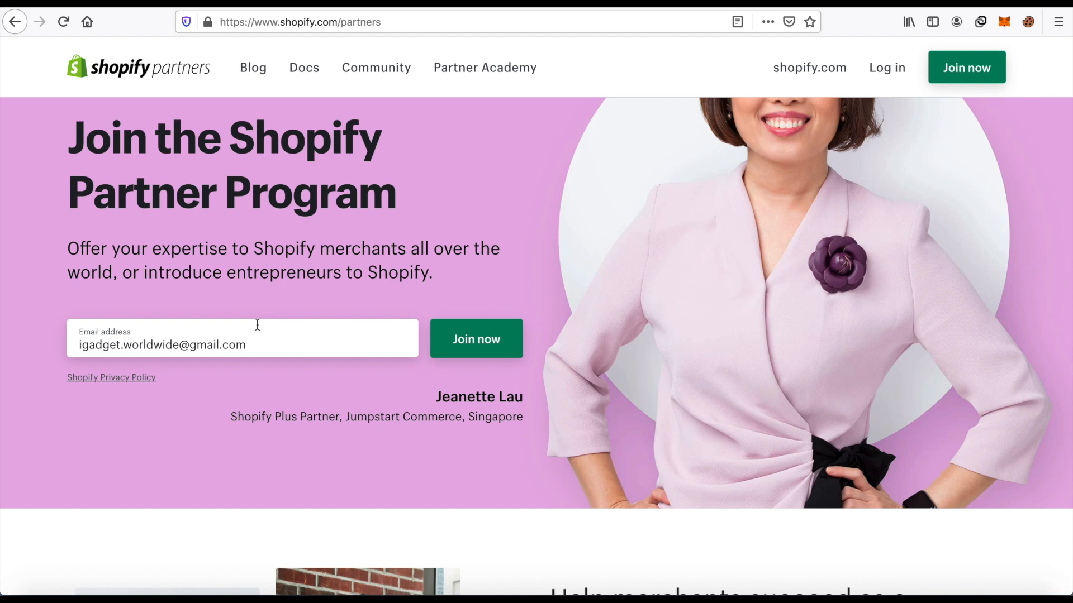
{"action": "left_click", "coordinate": [494, 342]}
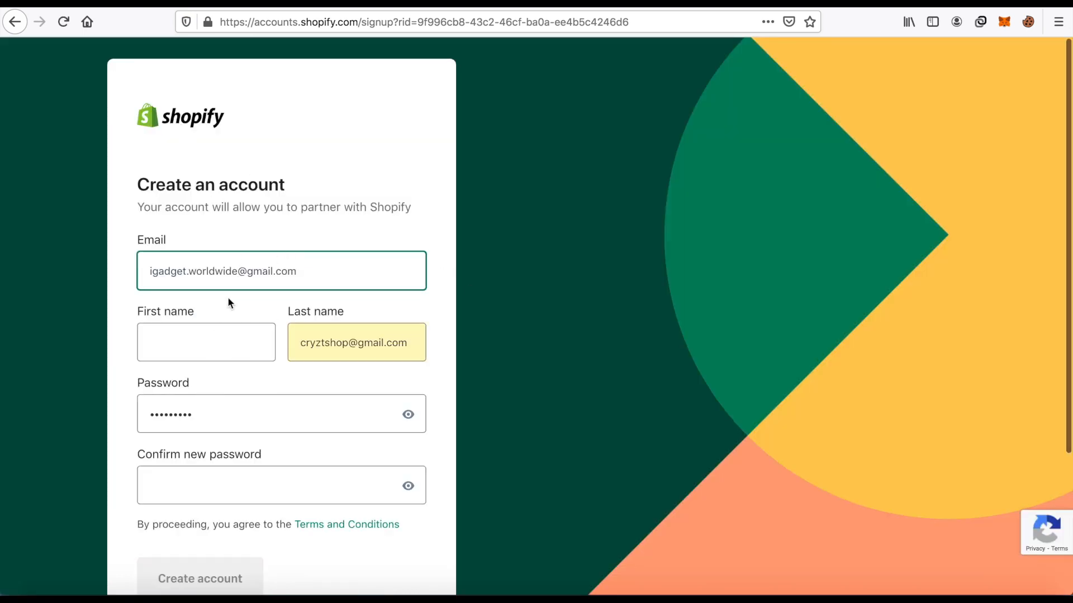
Enter the first name and replace the prefilled last name with the account holder's last name.
{"action": "left_click", "coordinate": [218, 346]}
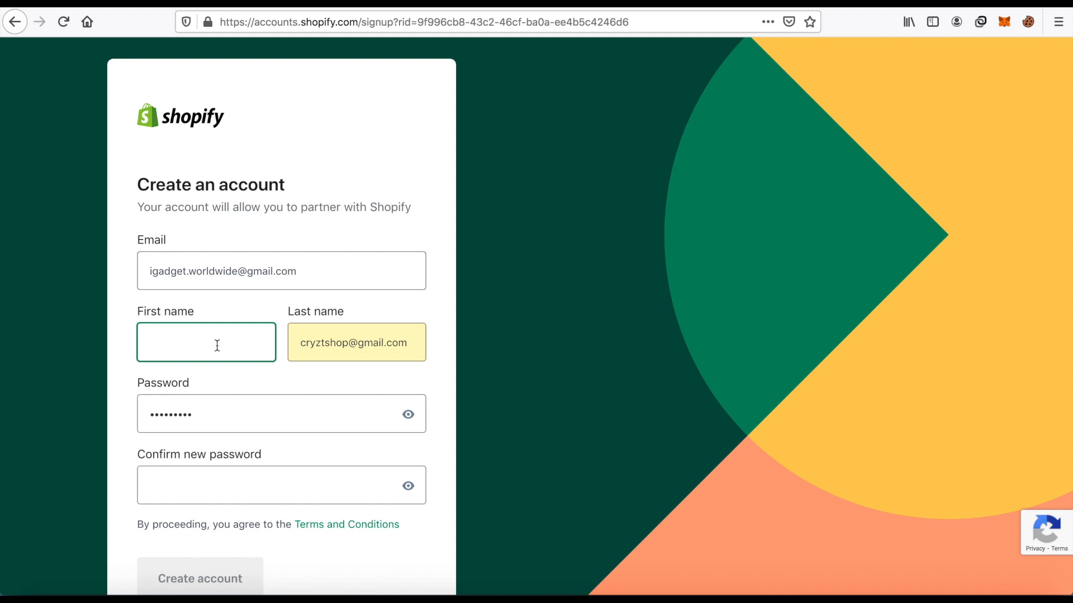
{"action": "triple_click", "coordinate": [379, 344]}
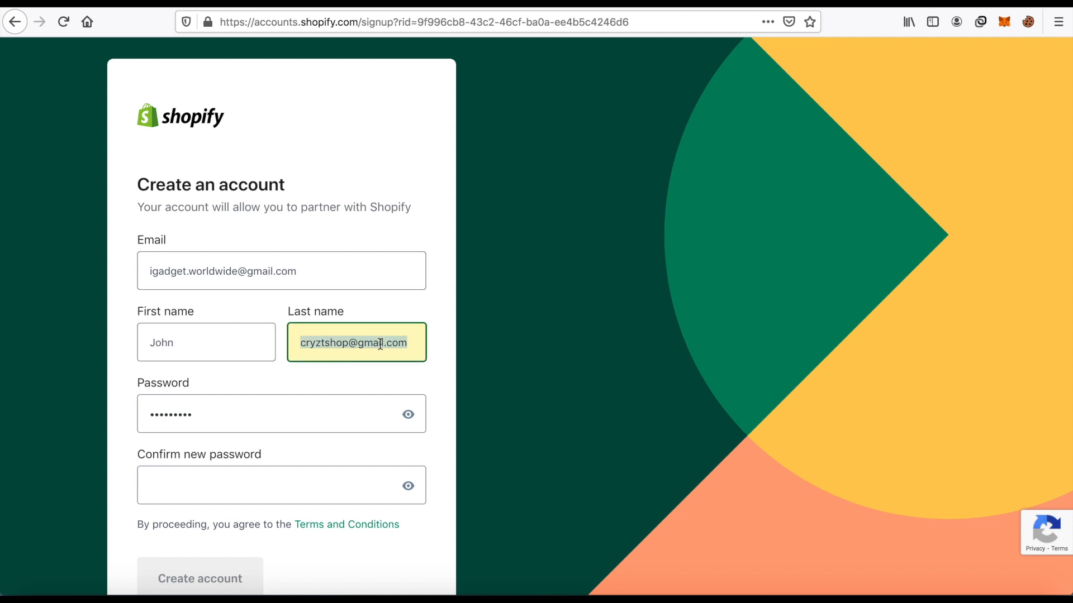
{"action": "key", "text": "BackSpace"}
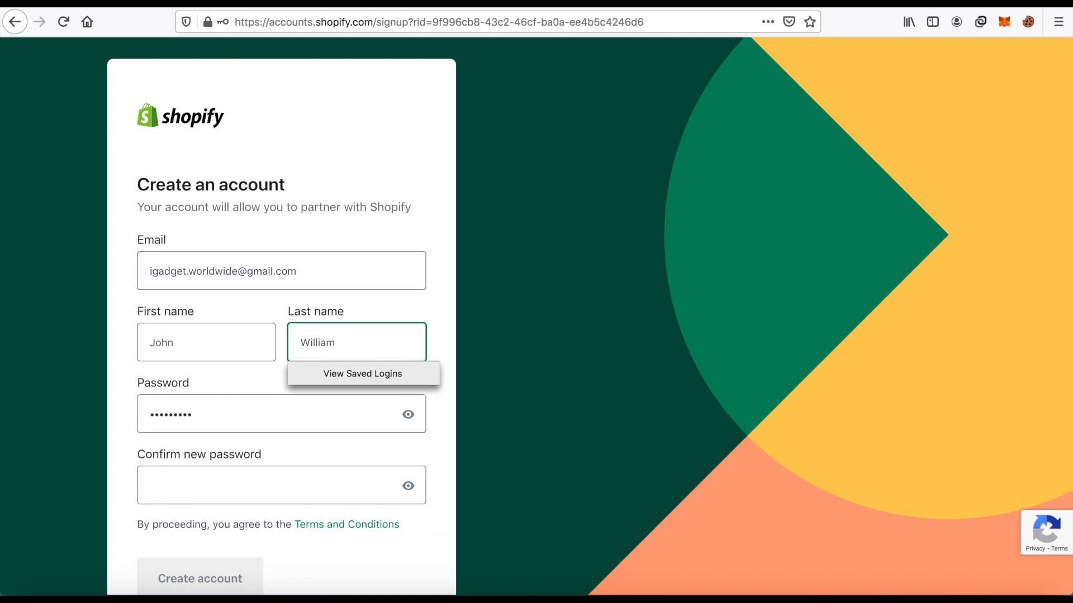
Replace the prefilled entry in the Password field with a new account password.
{"action": "left_click", "coordinate": [271, 410]}
{"action": "left_click", "coordinate": [413, 419]}
{"action": "left_click", "coordinate": [408, 419]}
{"action": "left_click_drag", "start_coordinate": [313, 414], "coordinate": [74, 414]}
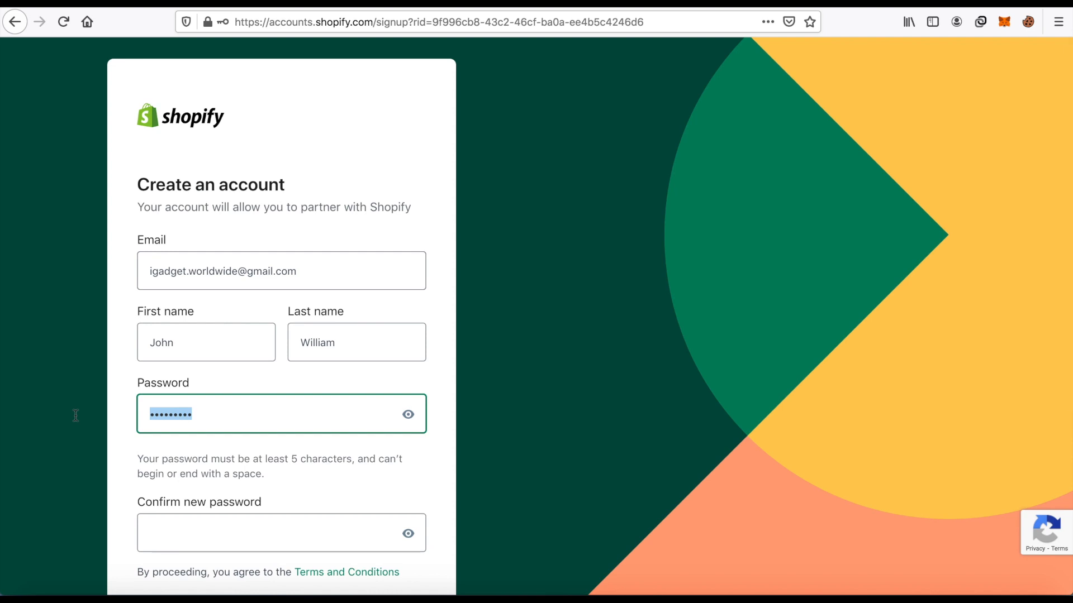
{"action": "type", "text": "•••"}
{"action": "key", "text": "BackSpace"}
{"action": "key", "text": "BackSpace"}
{"action": "key", "text": "BackSpace"}
{"action": "type", "text": "•••••"}
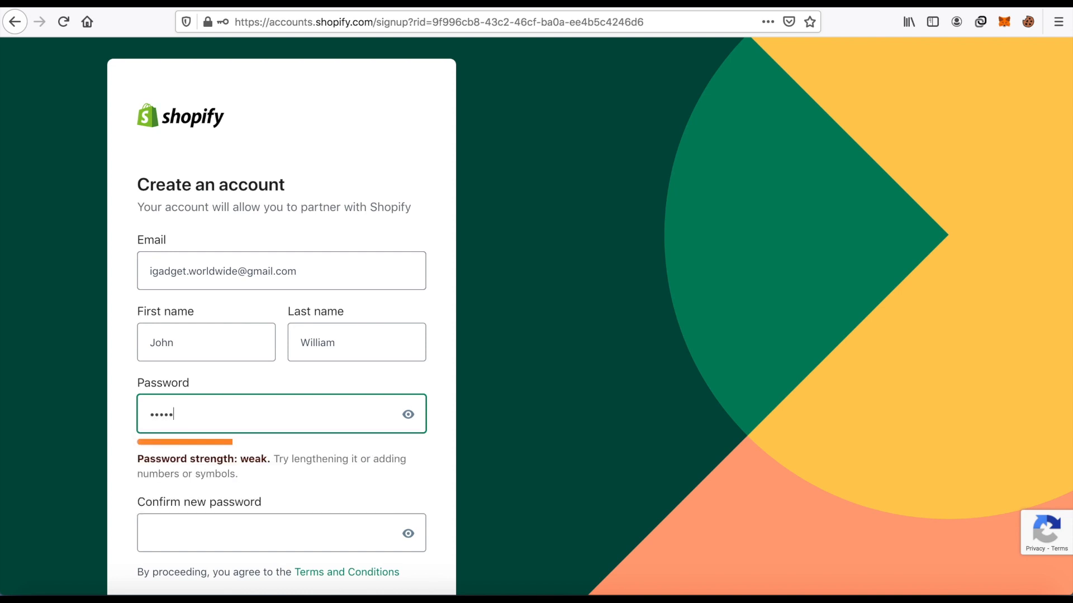
{"action": "type", "text": "•••••••••"}
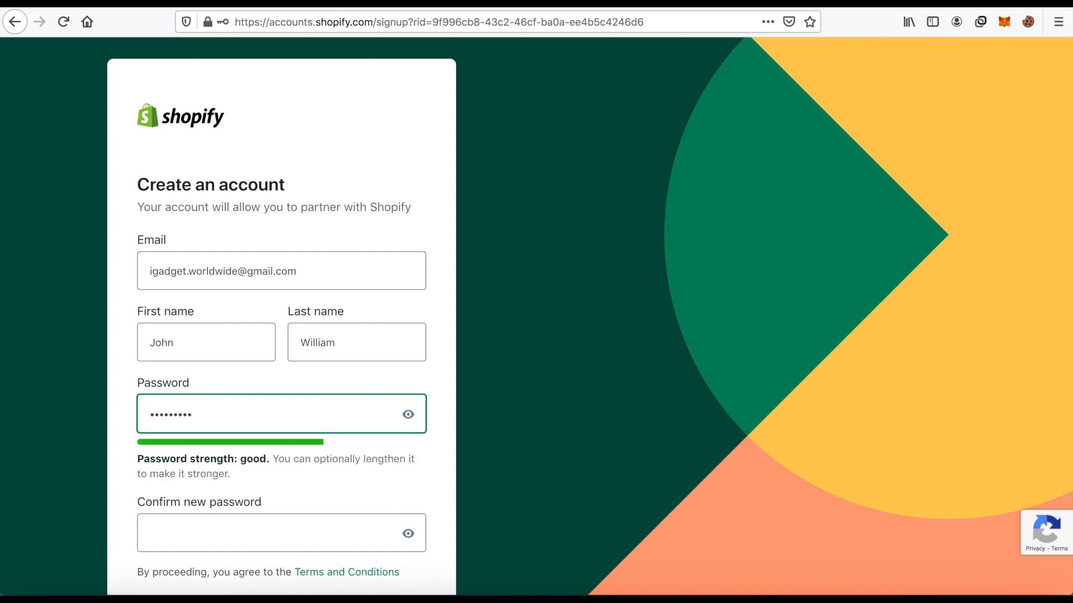
Enter a different, longer account password in the Password field and repeat it in the Confirm new password field.
{"action": "left_click_drag", "start_coordinate": [230, 420], "coordinate": [120, 414]}
{"action": "type", "text": "••••••"}
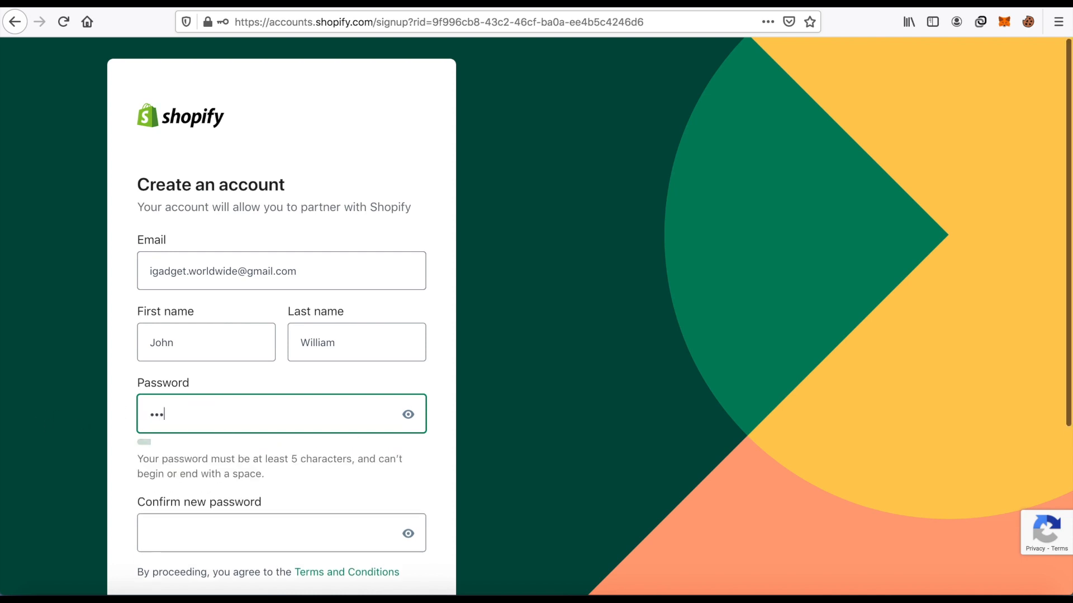
{"action": "type", "text": "•••••"}
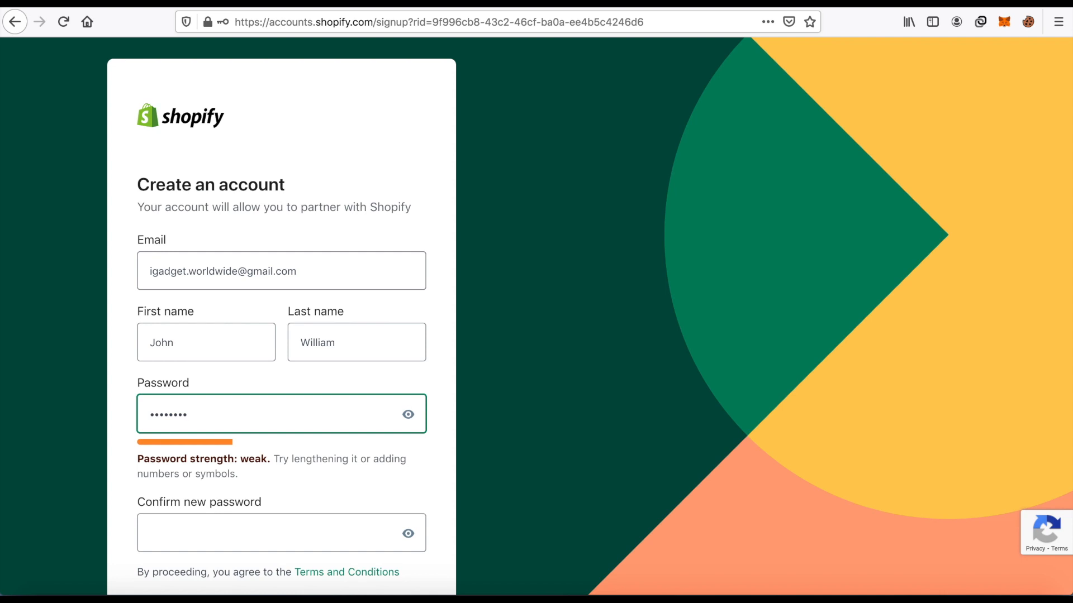
{"action": "scroll", "coordinate": [151, 423], "scroll_direction": "down", "scroll_amount": 3}
{"action": "left_click", "coordinate": [167, 438]}
{"action": "type", "text": "••••••••"}
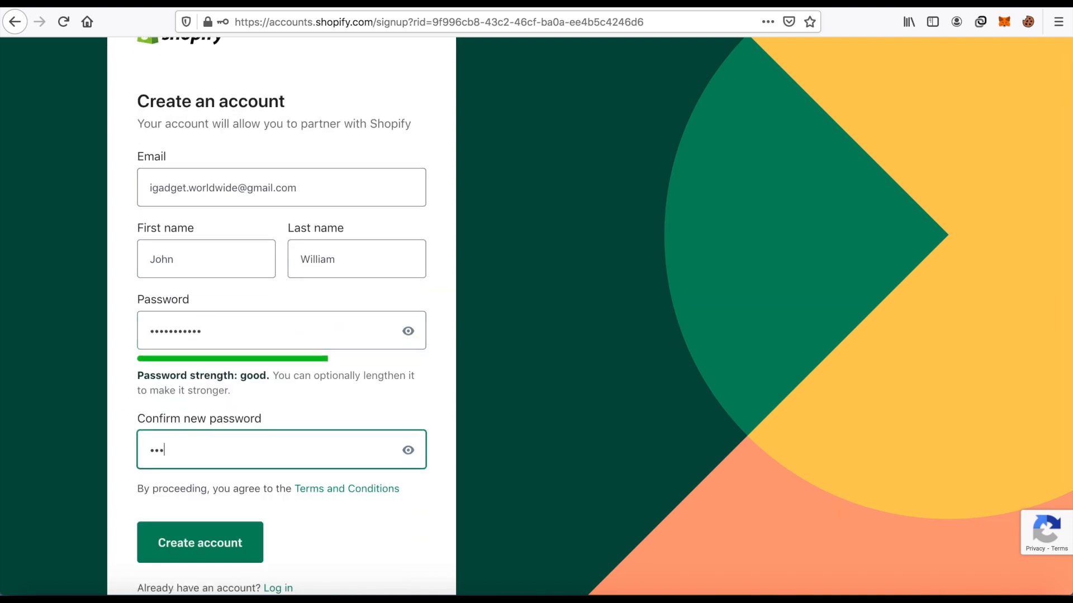
{"action": "type", "text": "•••"}
Create the Shopify account and save its login in Firefox.
{"action": "scroll", "coordinate": [196, 442], "scroll_direction": "down", "scroll_amount": 3}
{"action": "left_click", "coordinate": [212, 443]}
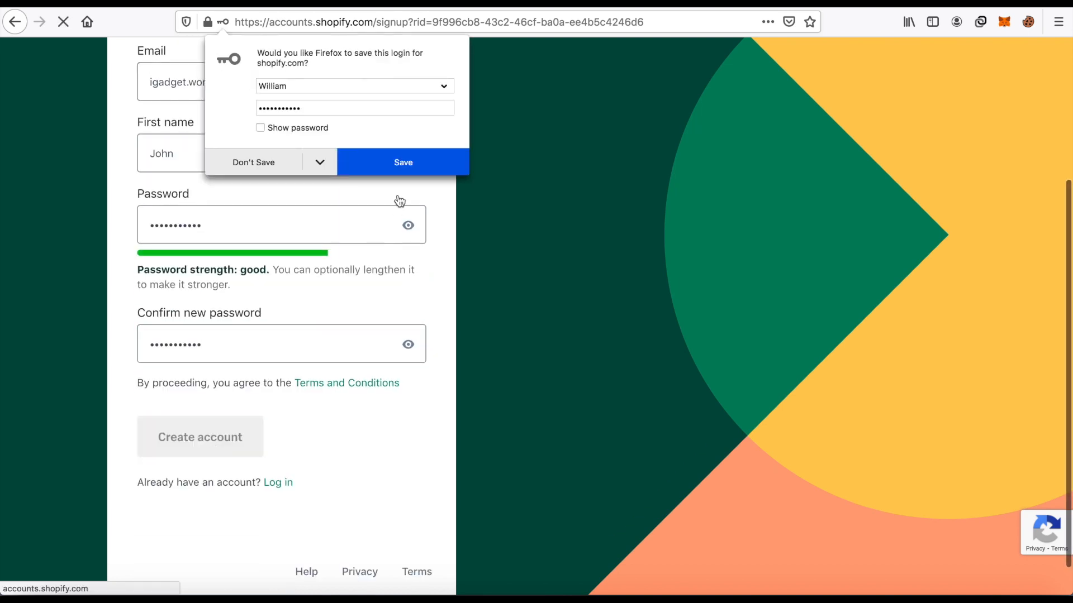
{"action": "left_click", "coordinate": [399, 162]}
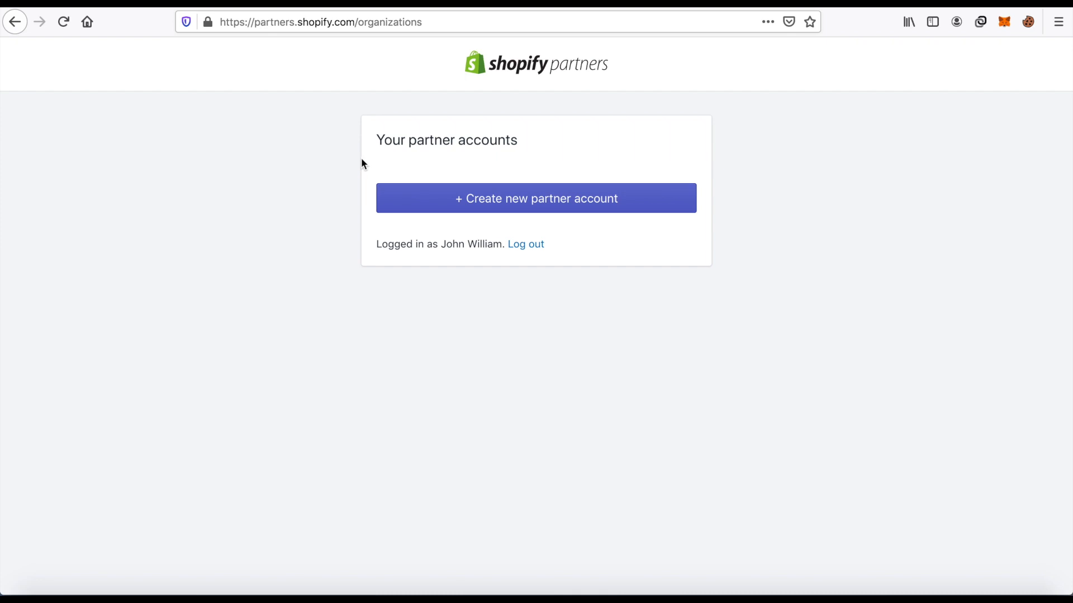
Start a new partner account and enter iGadgets Store as its business name.
{"action": "left_click", "coordinate": [548, 203]}
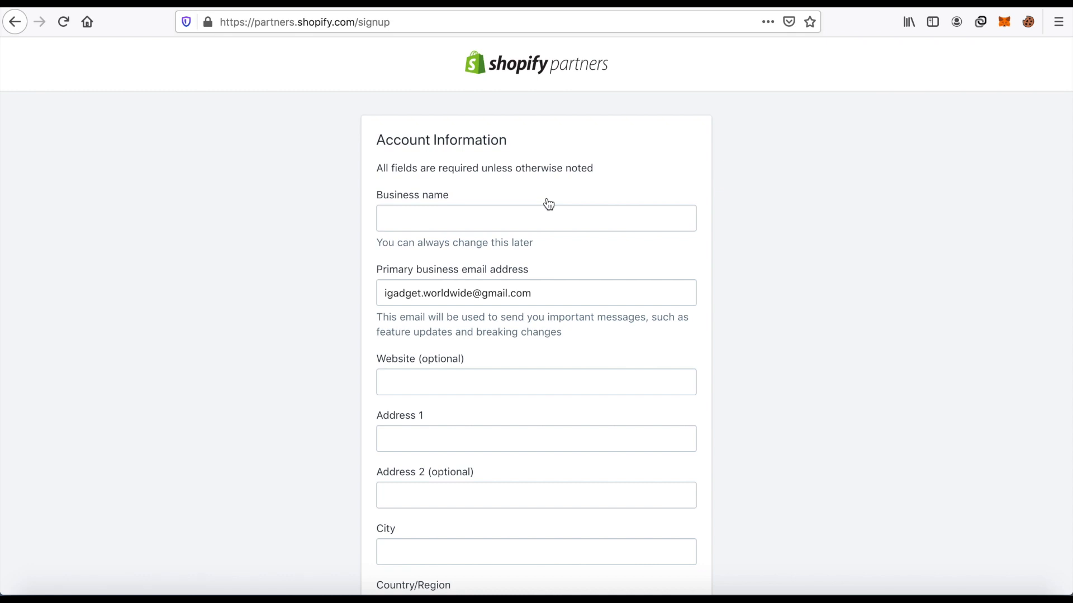
{"action": "left_click", "coordinate": [516, 211]}
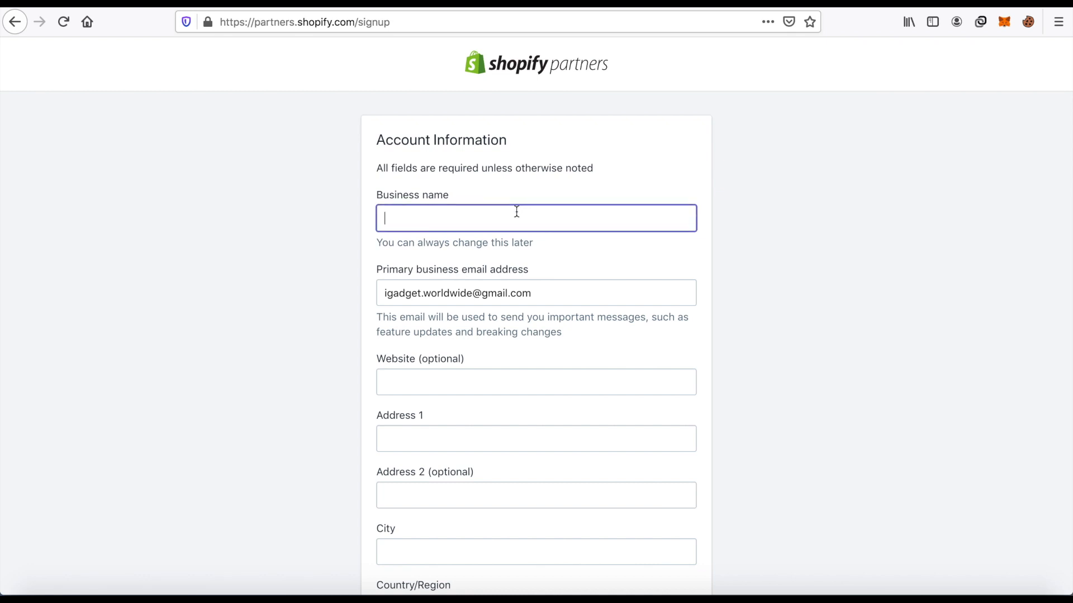
{"action": "type", "text": "Igag"}
{"action": "key", "text": "BackSpace"}
{"action": "key", "text": "BackSpace"}
{"action": "key", "text": "BackSpace"}
{"action": "key", "text": "BackSpace"}
{"action": "type", "text": "IGA"}
{"action": "key", "text": "BackSpace"}
{"action": "key", "text": "BackSpace"}
{"action": "key", "text": "BackSpace"}
{"action": "type", "text": "igadgets"}
{"action": "left_click", "coordinate": [394, 217]}
{"action": "key", "text": "BackSpace"}
{"action": "type", "text": "G"}
{"action": "left_click", "coordinate": [457, 223]}
{"action": "type", "text": "Store"}
Fill in the Address 1 field with the business's street address, leaving the optional website empty.
{"action": "left_click", "coordinate": [438, 383]}
{"action": "left_click", "coordinate": [480, 426]}
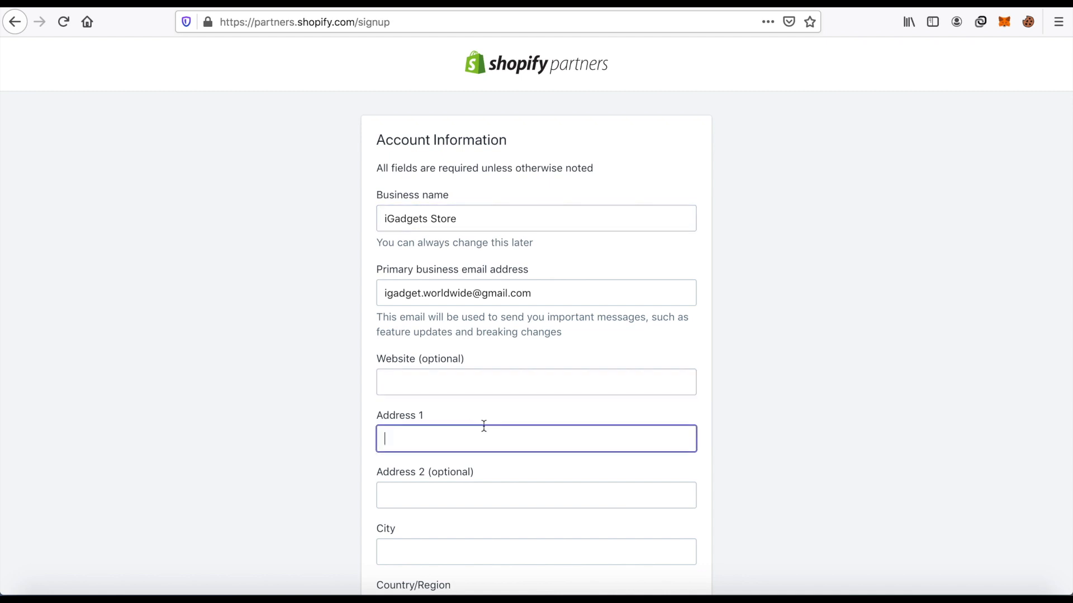
{"action": "scroll", "coordinate": [637, 323], "scroll_direction": "down", "scroll_amount": 2}
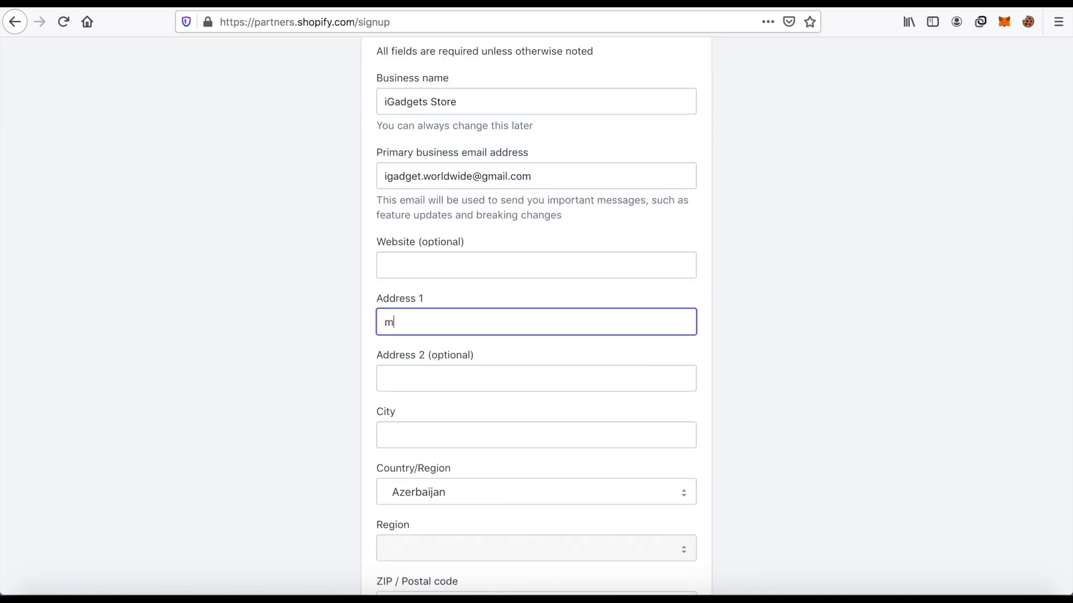
Fill in the city and the ZIP / Postal code of the business address.
{"action": "left_click", "coordinate": [507, 435]}
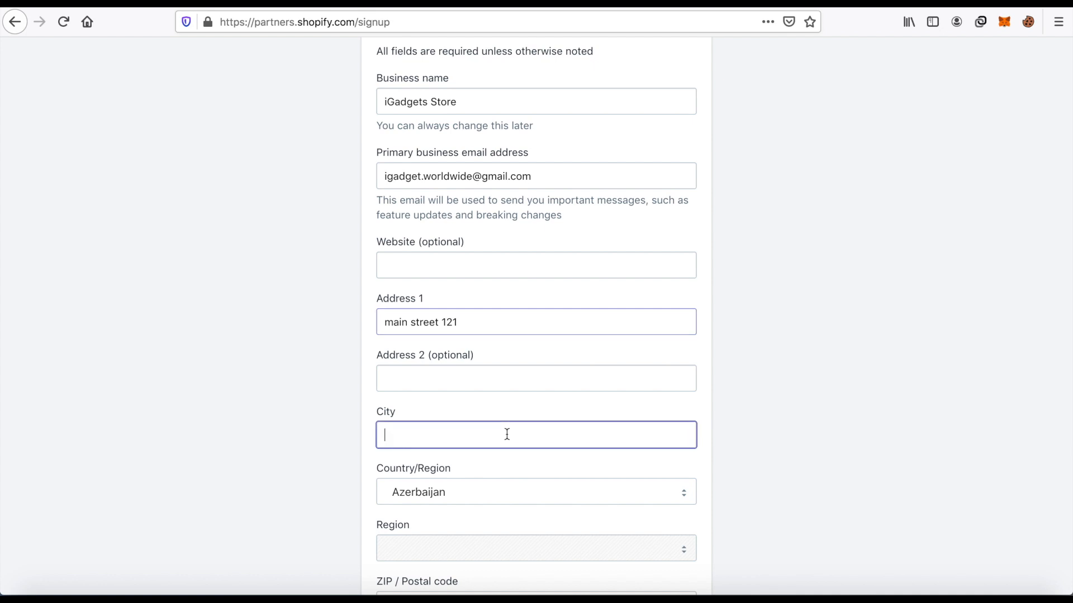
{"action": "scroll", "coordinate": [688, 343], "scroll_direction": "down", "scroll_amount": 5}
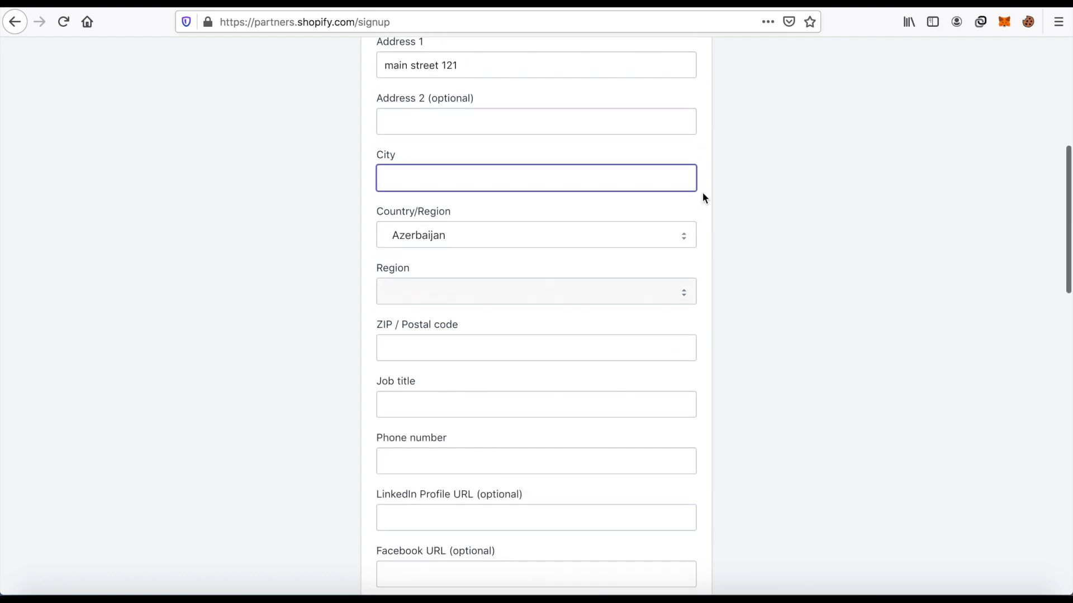
{"action": "type", "text": "Baku"}
{"action": "scroll", "coordinate": [719, 171], "scroll_direction": "down", "scroll_amount": 4}
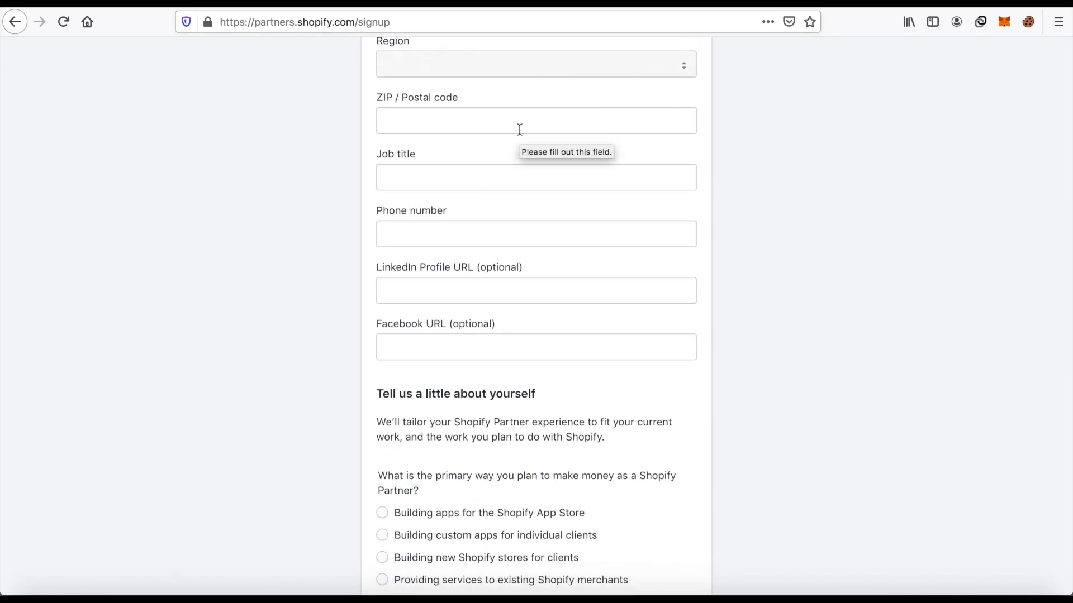
{"action": "left_click", "coordinate": [519, 130]}
{"action": "type", "text": "1065"}
Enter the business phone number in the account information form.
{"action": "left_click", "coordinate": [510, 177]}
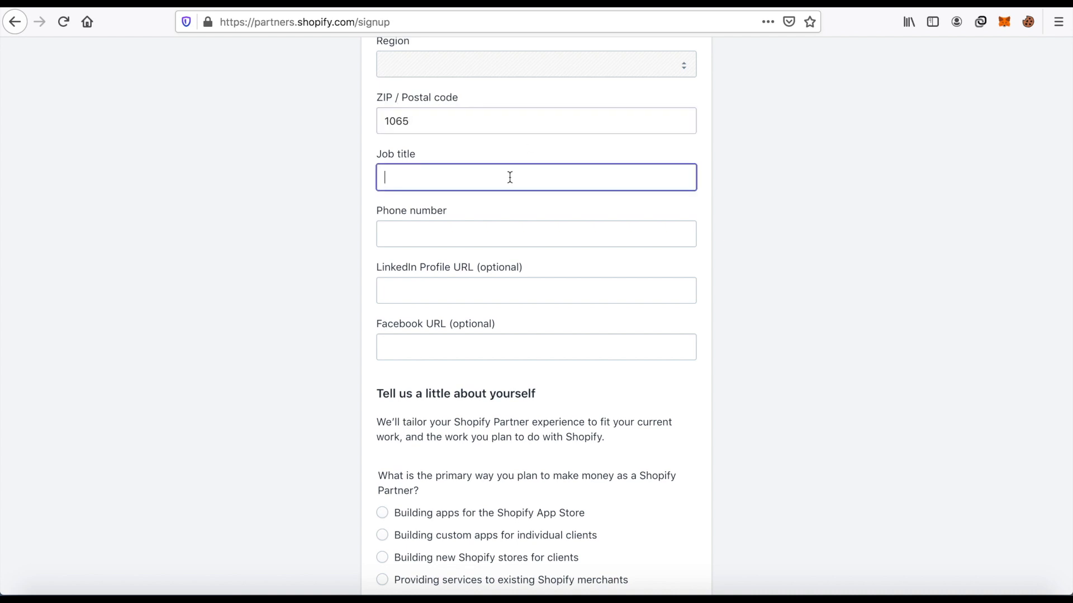
{"action": "left_click", "coordinate": [499, 233]}
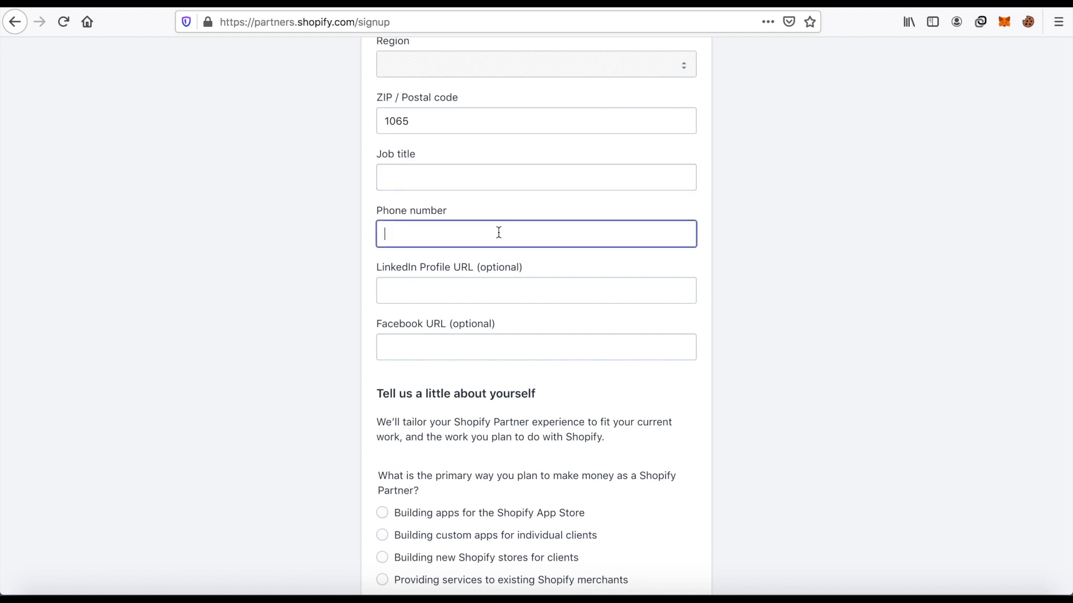
{"action": "type", "text": "5075151"}
{"action": "left_click", "coordinate": [463, 182]}
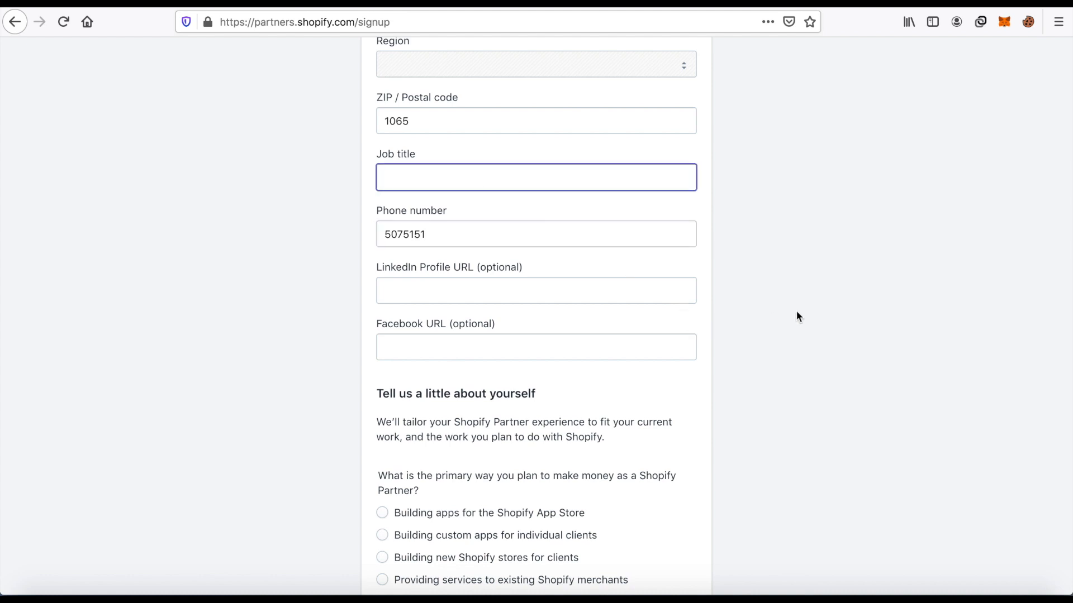
Choose "Other (please specify)" as the primary way to make money as a Shopify Partner.
{"action": "scroll", "coordinate": [726, 297], "scroll_direction": "down", "scroll_amount": 3}
{"action": "scroll", "coordinate": [548, 250], "scroll_direction": "down", "scroll_amount": 1}
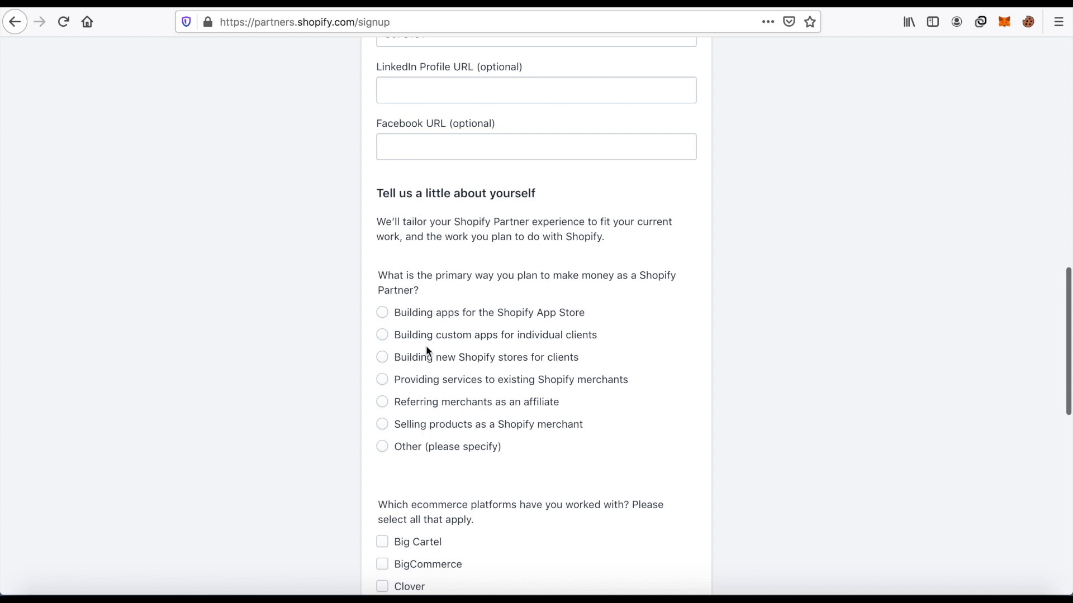
{"action": "scroll", "coordinate": [442, 335], "scroll_direction": "down", "scroll_amount": 1}
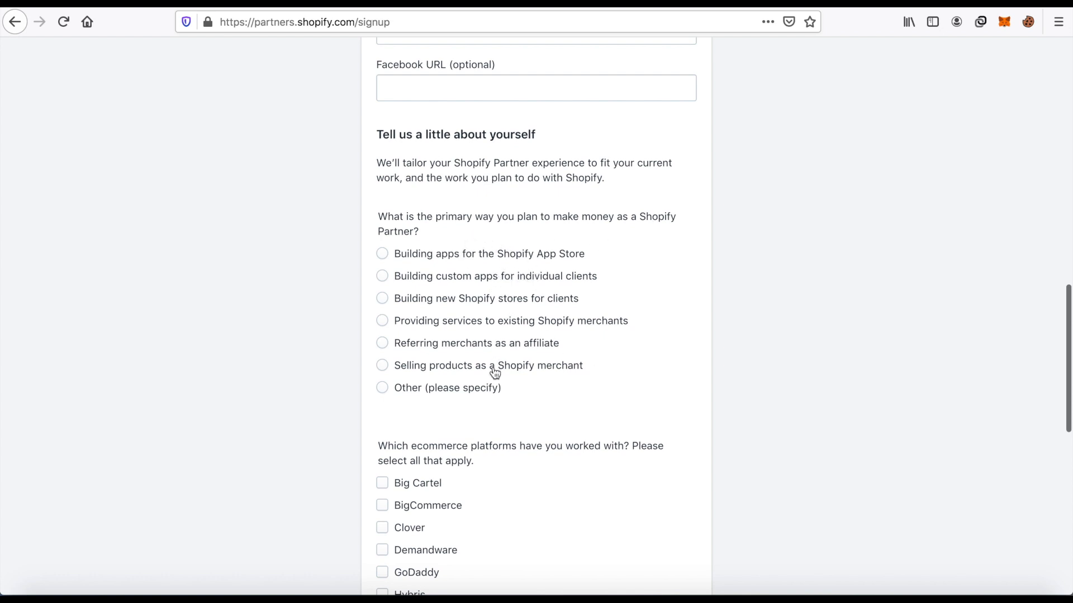
{"action": "left_click", "coordinate": [435, 387]}
Answer the ecommerce platforms question with "I am not working with any ecommerce platforms.".
{"action": "scroll", "coordinate": [676, 248], "scroll_direction": "down", "scroll_amount": 5}
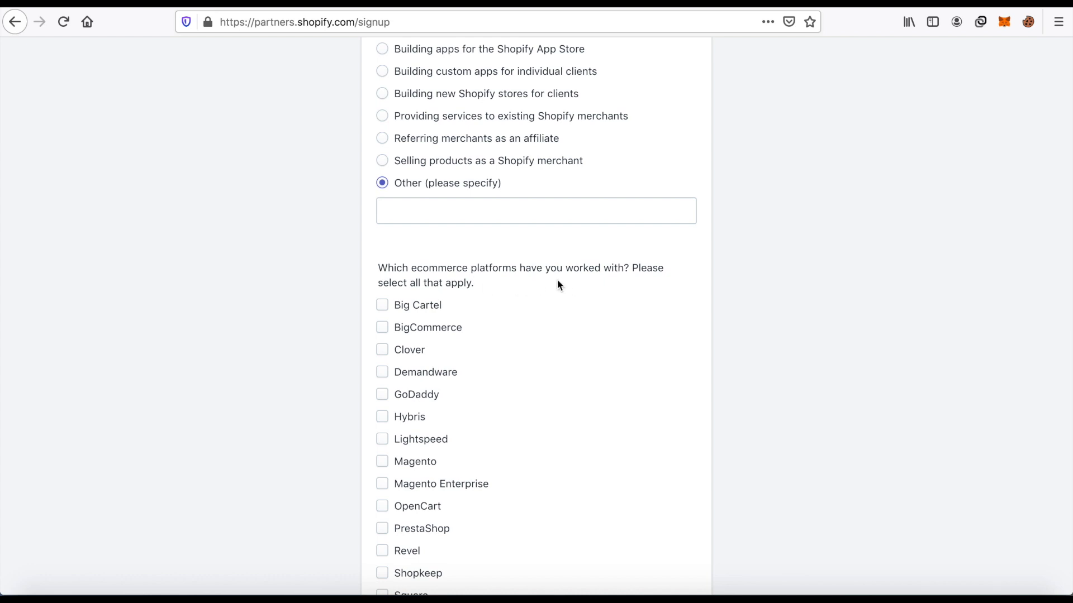
{"action": "scroll", "coordinate": [556, 280], "scroll_direction": "down", "scroll_amount": 3}
{"action": "scroll", "coordinate": [497, 363], "scroll_direction": "down", "scroll_amount": 2}
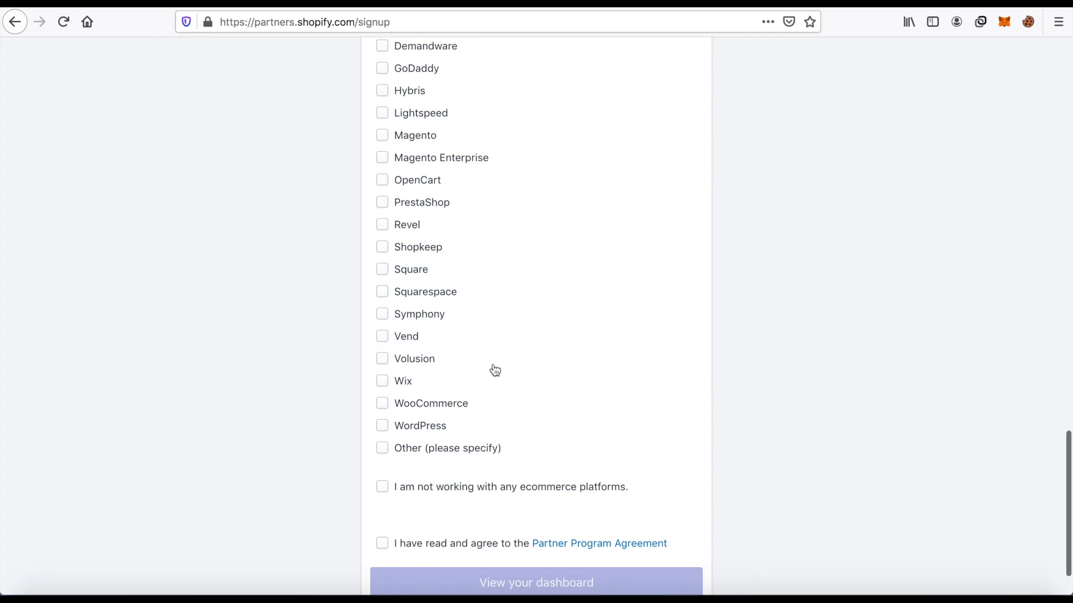
{"action": "left_click", "coordinate": [438, 407]}
{"action": "left_click", "coordinate": [435, 427]}
{"action": "scroll", "coordinate": [386, 489], "scroll_direction": "down", "scroll_amount": 1}
{"action": "left_click", "coordinate": [399, 430]}
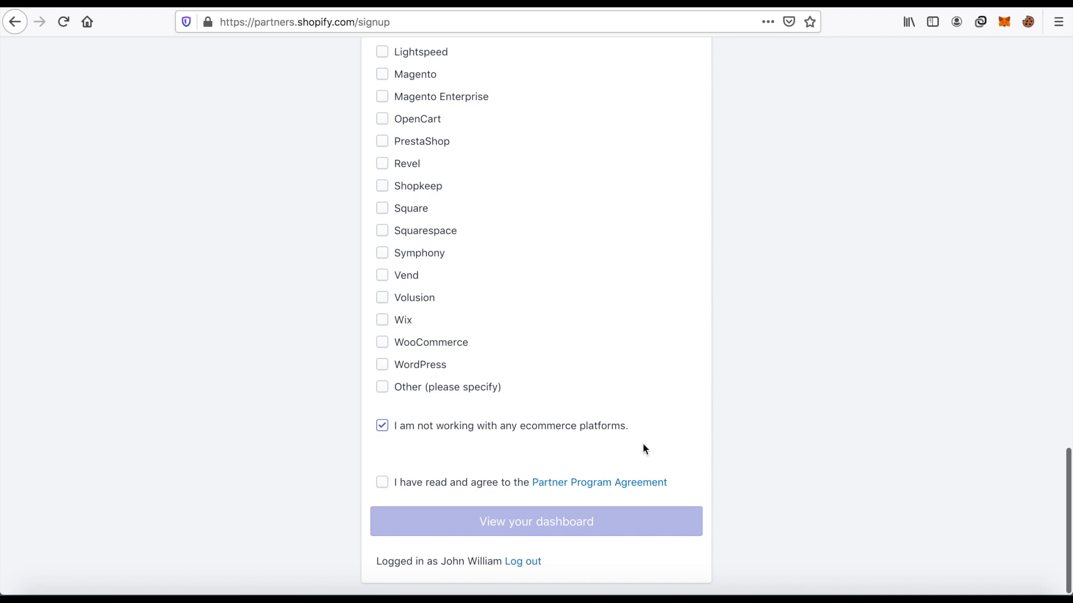
Accept the Partner Program Agreement and submit the partner signup form.
{"action": "left_click", "coordinate": [383, 483]}
{"action": "scroll", "coordinate": [756, 467], "scroll_direction": "up", "scroll_amount": 15}
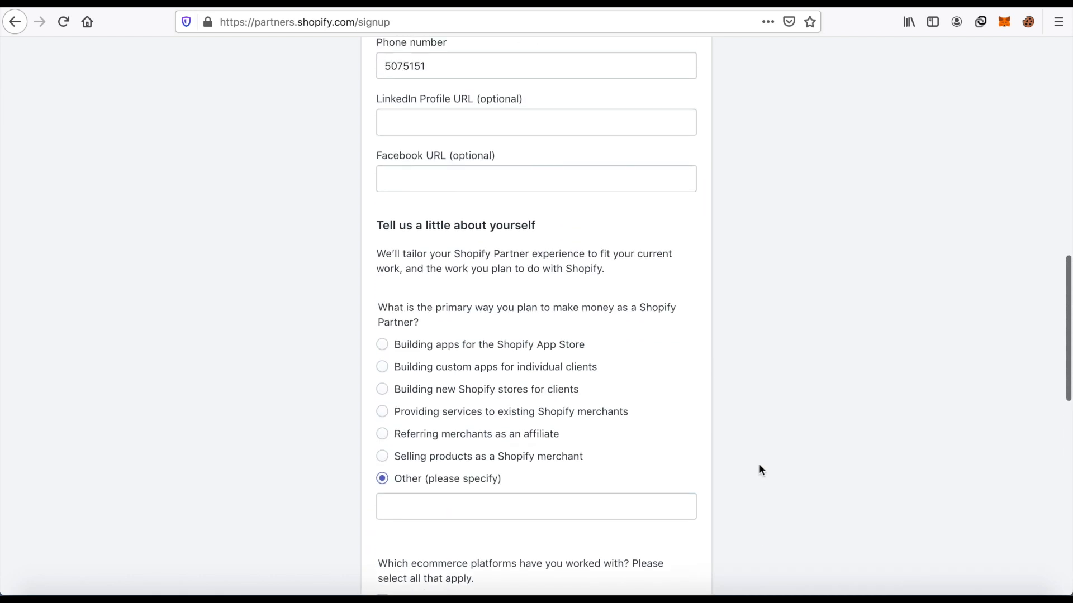
{"action": "scroll", "coordinate": [759, 459], "scroll_direction": "up", "scroll_amount": 8}
{"action": "scroll", "coordinate": [759, 458], "scroll_direction": "down", "scroll_amount": 10}
{"action": "scroll", "coordinate": [757, 467], "scroll_direction": "down", "scroll_amount": 12}
{"action": "left_click", "coordinate": [554, 528]}
Fill in the job title as manager and submit the signup form again.
{"action": "scroll", "coordinate": [569, 497], "scroll_direction": "up", "scroll_amount": 4}
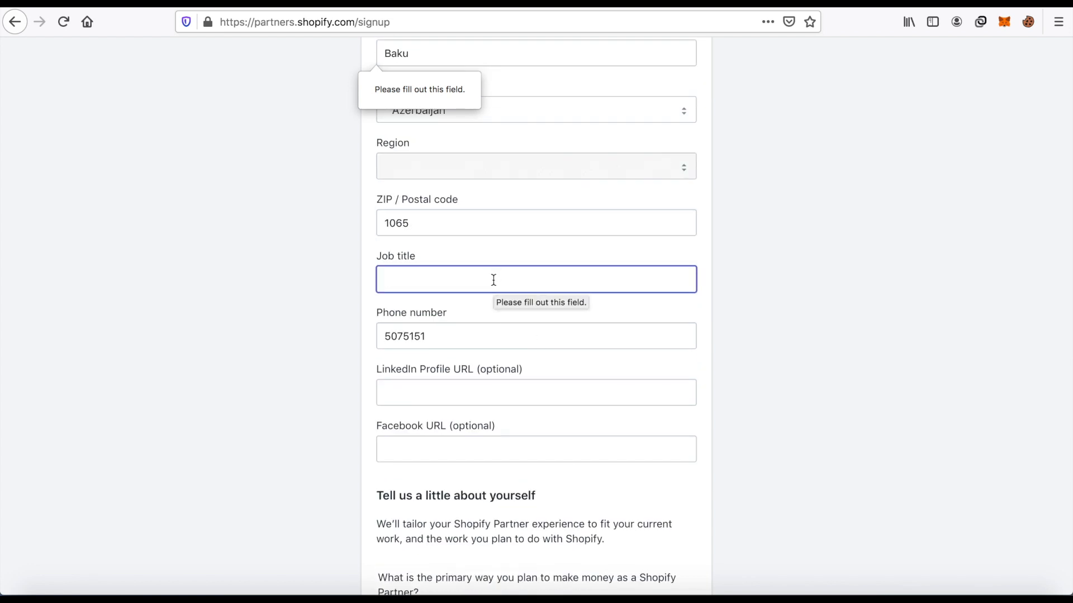
{"action": "type", "text": "manager"}
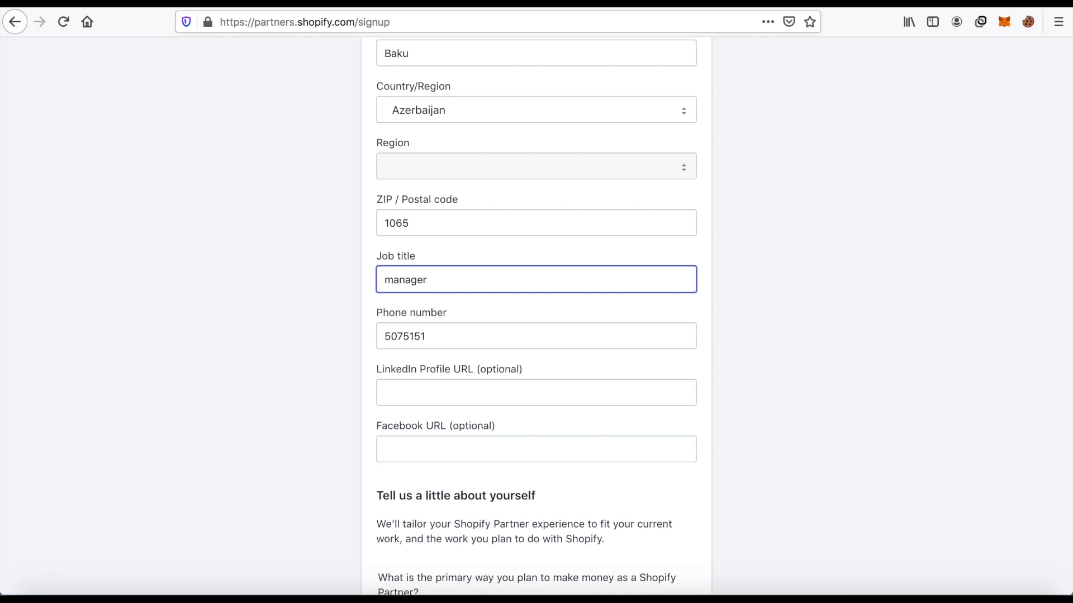
{"action": "scroll", "coordinate": [510, 306], "scroll_direction": "down", "scroll_amount": 20}
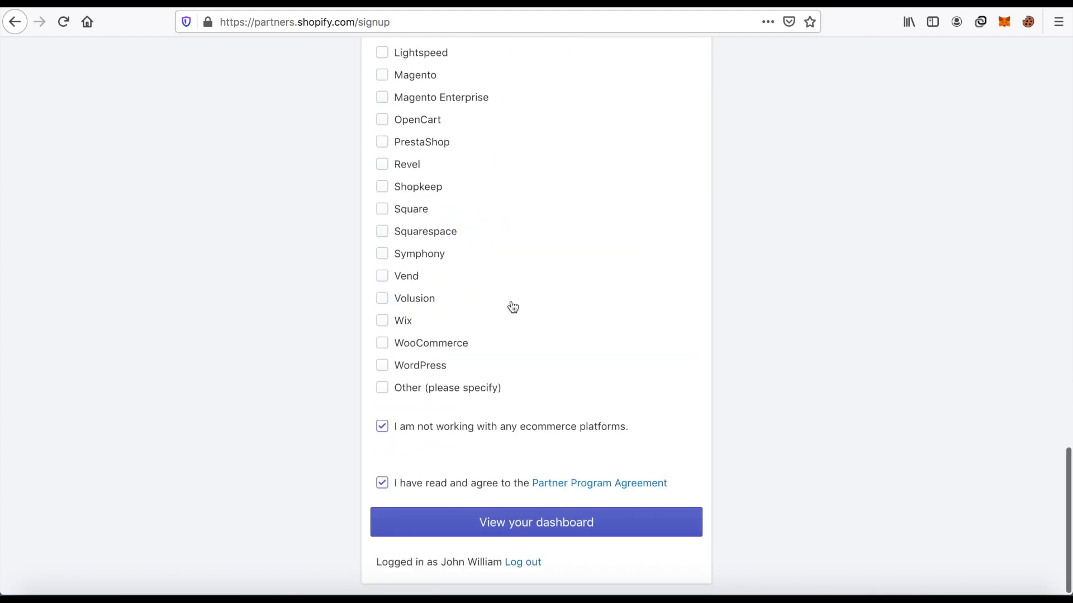
{"action": "left_click", "coordinate": [508, 528]}
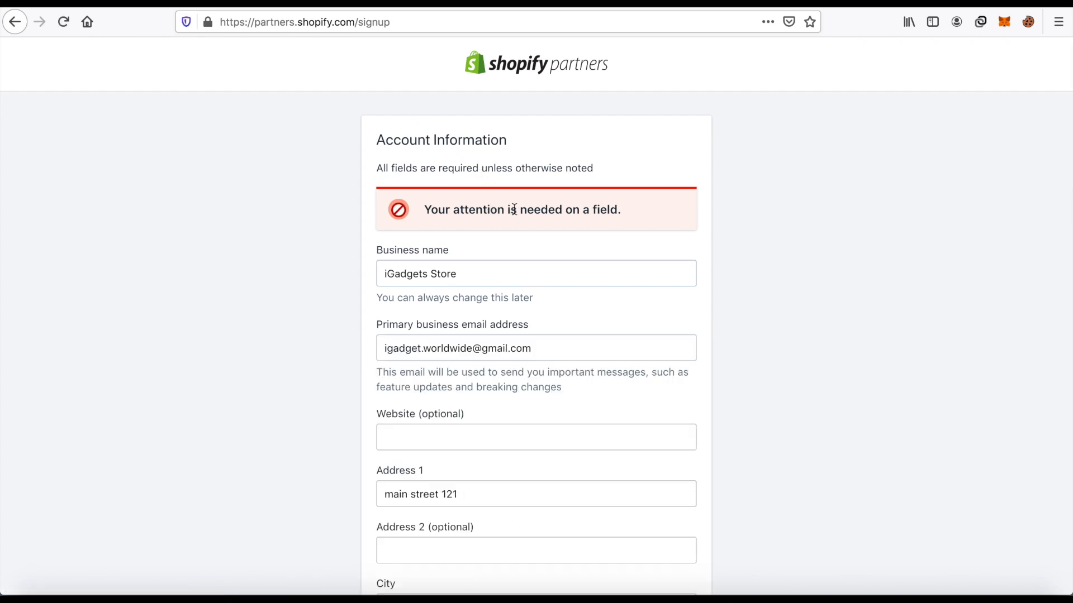
Change the primary way to make money to "Building new Shopify stores for clients" and answer No to currently working with a client.
{"action": "scroll", "coordinate": [561, 221], "scroll_direction": "down", "scroll_amount": 1}
{"action": "scroll", "coordinate": [562, 221], "scroll_direction": "down", "scroll_amount": 10}
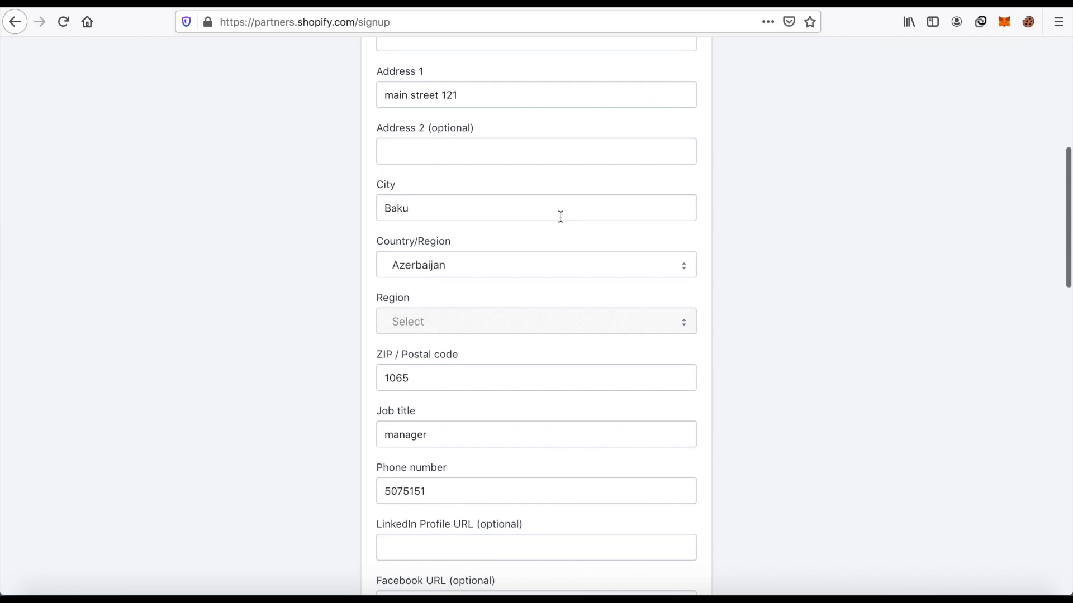
{"action": "scroll", "coordinate": [560, 216], "scroll_direction": "down", "scroll_amount": 4}
{"action": "scroll", "coordinate": [560, 218], "scroll_direction": "down", "scroll_amount": 3}
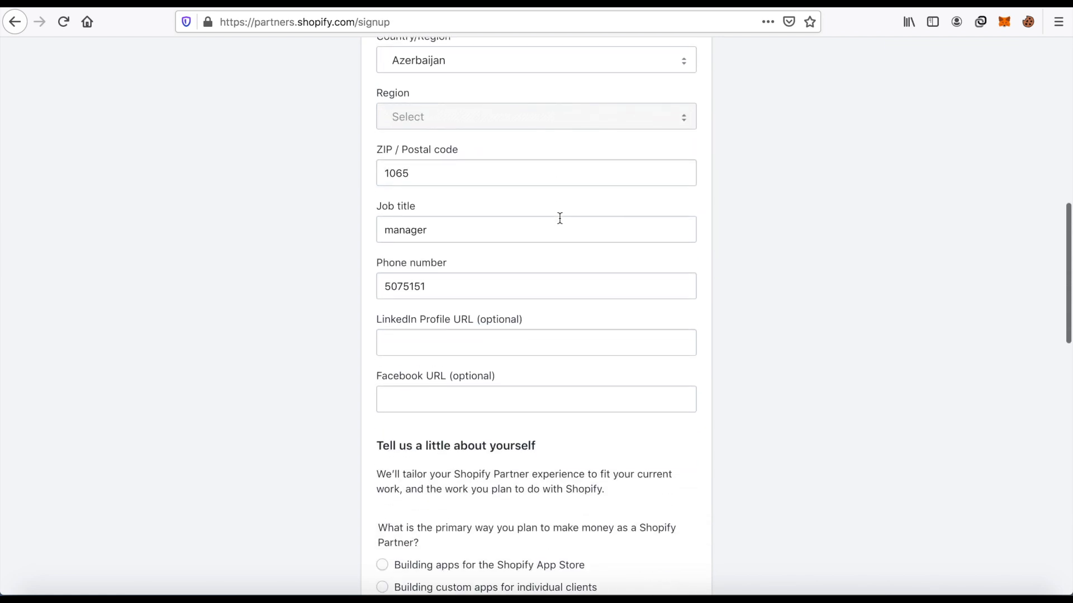
{"action": "scroll", "coordinate": [560, 218], "scroll_direction": "down", "scroll_amount": 5}
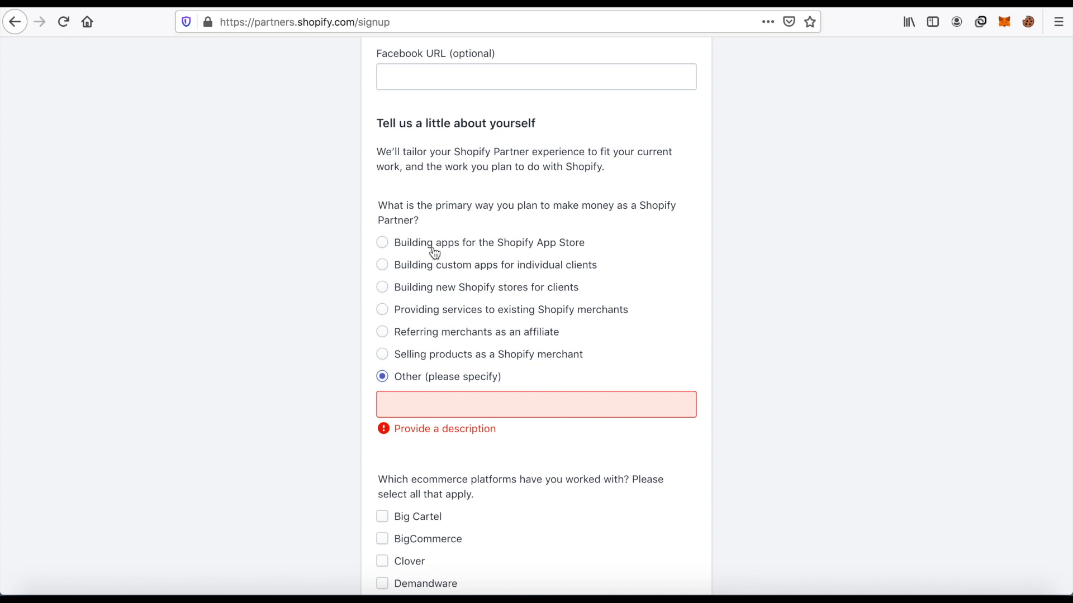
{"action": "left_click", "coordinate": [455, 289]}
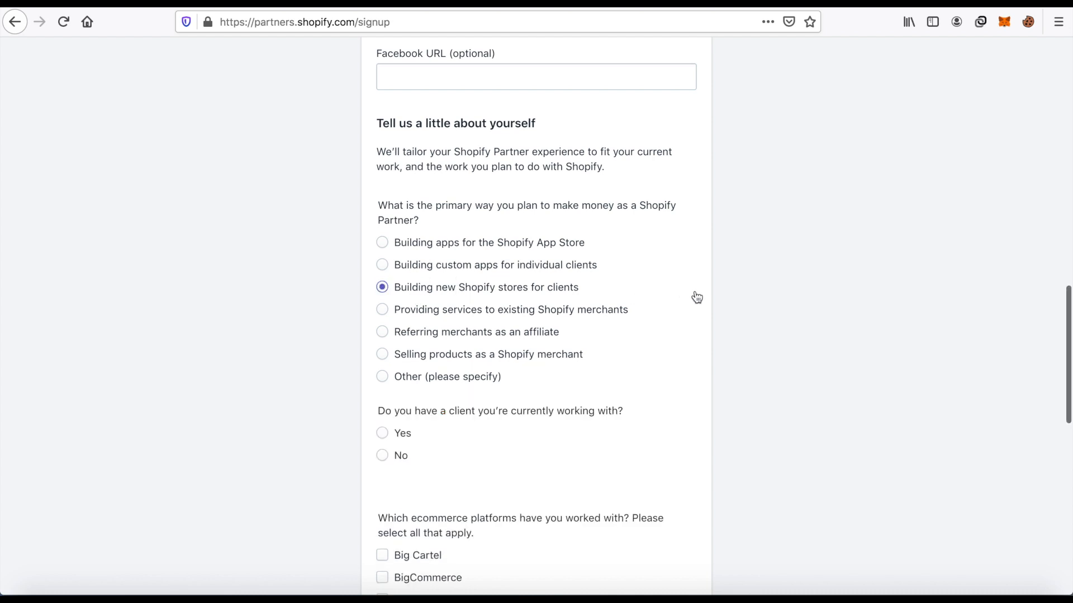
{"action": "scroll", "coordinate": [694, 298], "scroll_direction": "down", "scroll_amount": 12}
{"action": "scroll", "coordinate": [689, 301], "scroll_direction": "up", "scroll_amount": 10}
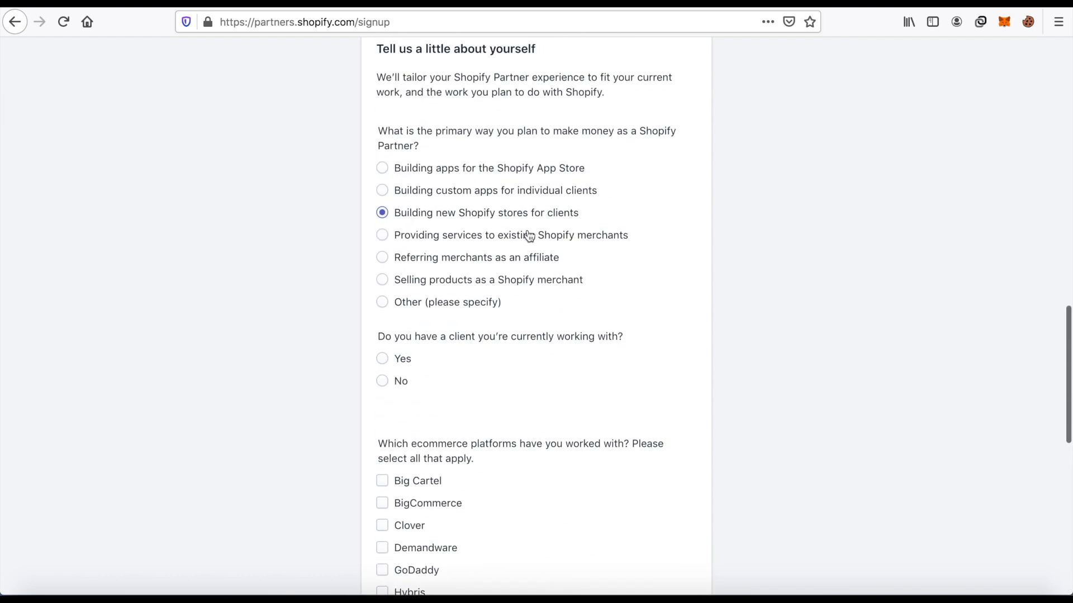
{"action": "left_click", "coordinate": [386, 382]}
Agree to the Partner Program Agreement again and submit the corrected form to reach the partner dashboard.
{"action": "scroll", "coordinate": [674, 376], "scroll_direction": "down", "scroll_amount": 1}
{"action": "scroll", "coordinate": [672, 370], "scroll_direction": "down", "scroll_amount": 10}
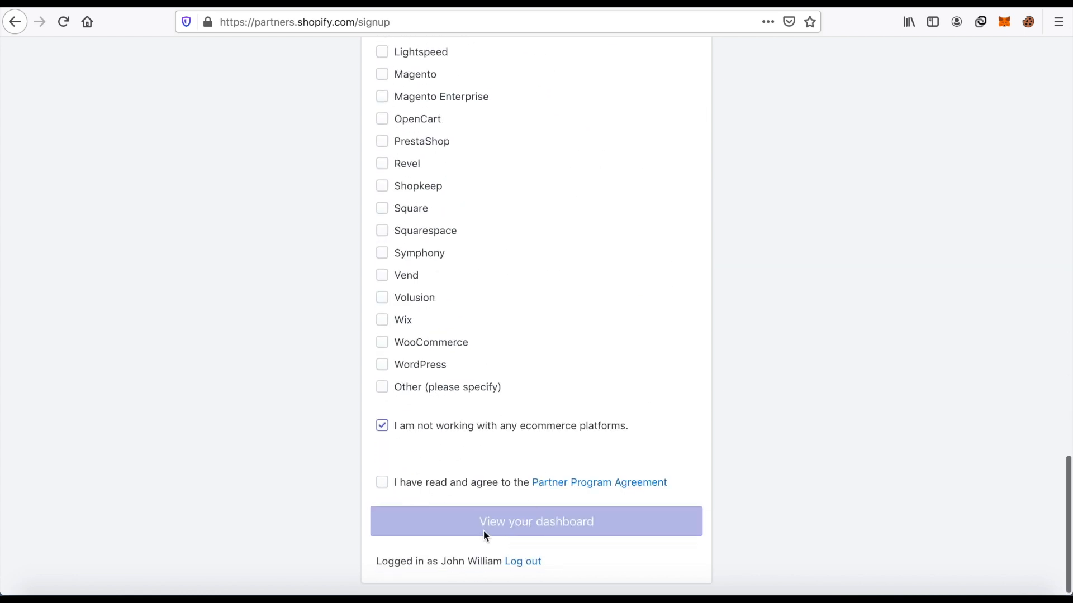
{"action": "left_click", "coordinate": [386, 488]}
{"action": "left_click", "coordinate": [484, 516]}
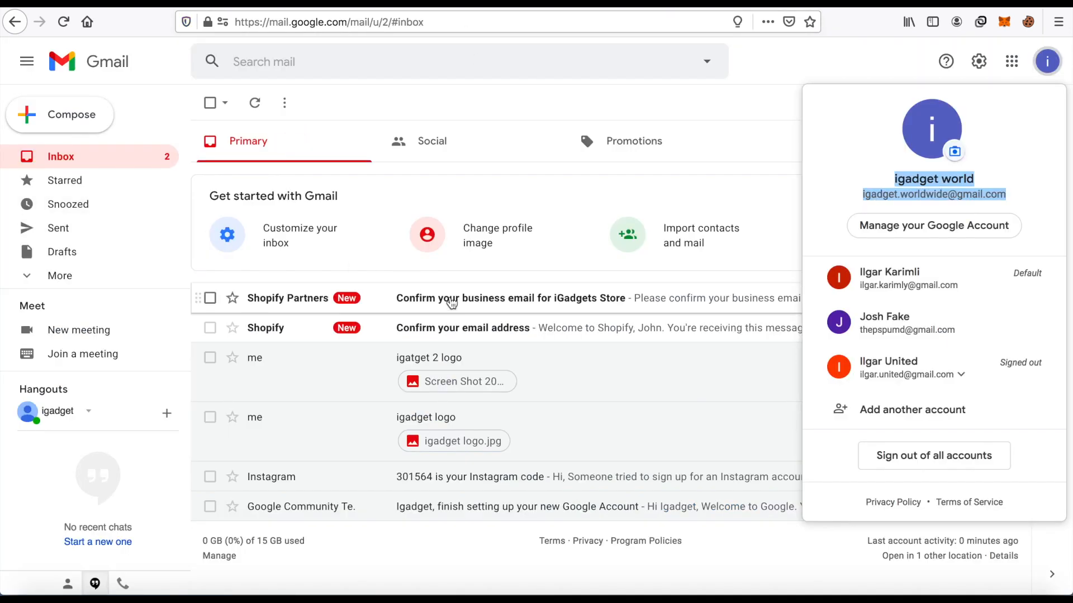
In Gmail, open the Shopify Partners message "Confirm your business email for iGadgets Store" and confirm the email address.
{"action": "left_click", "coordinate": [454, 307]}
{"action": "left_click", "coordinate": [455, 307]}
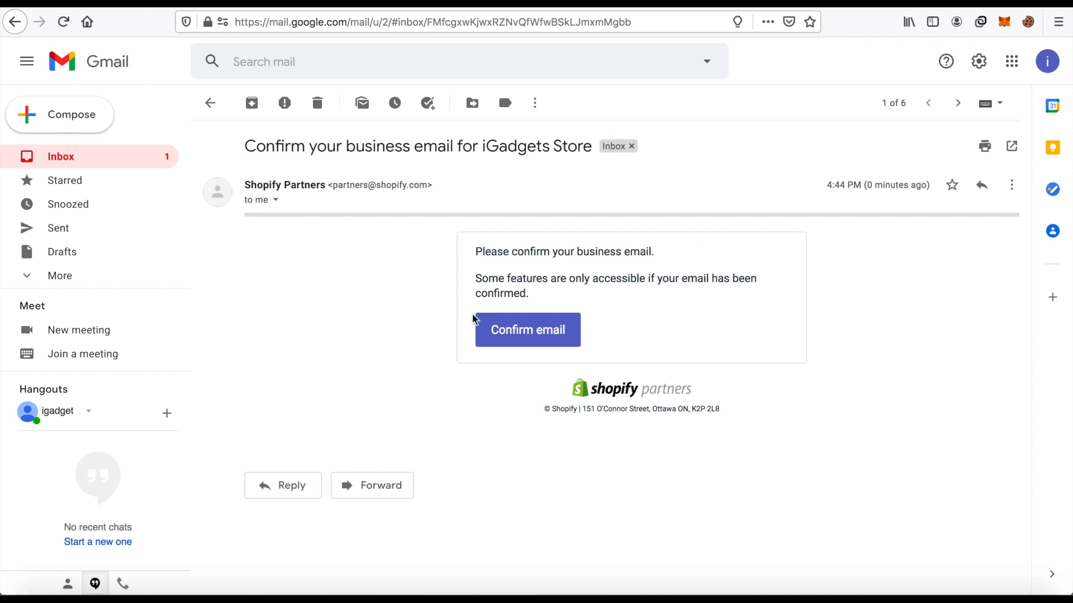
{"action": "left_click", "coordinate": [511, 334]}
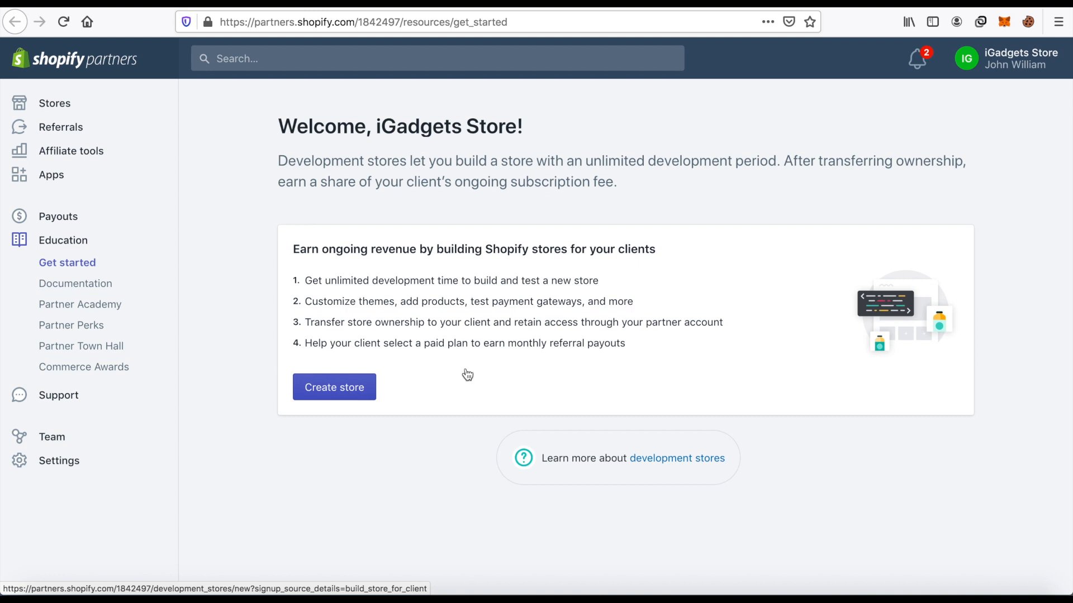
Look at the partner account's notifications and start adding a store of the Development store type.
{"action": "left_click", "coordinate": [919, 62]}
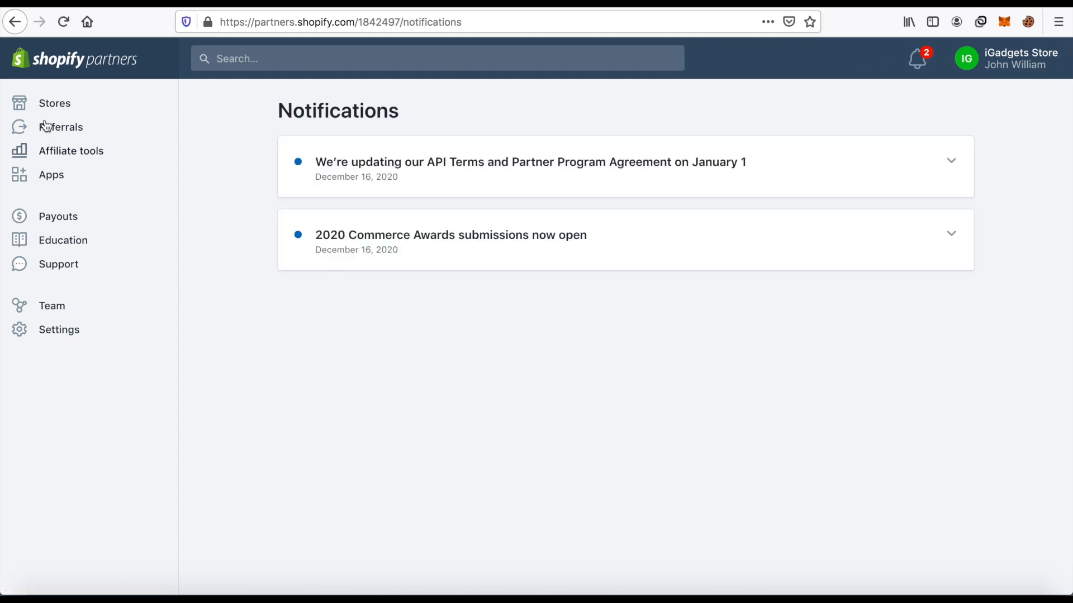
{"action": "left_click", "coordinate": [62, 105]}
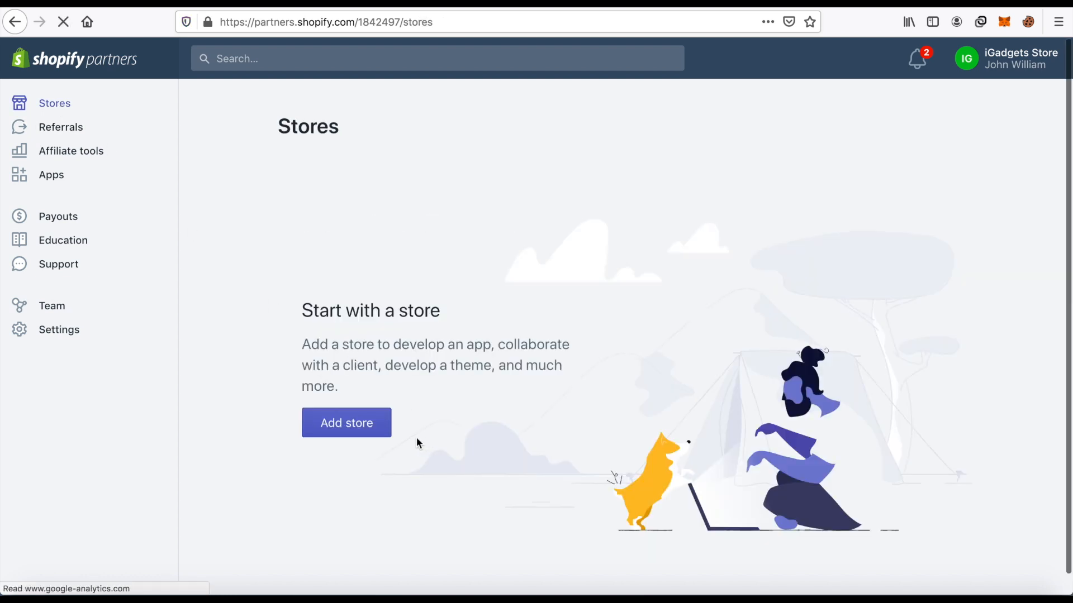
{"action": "left_click", "coordinate": [365, 432]}
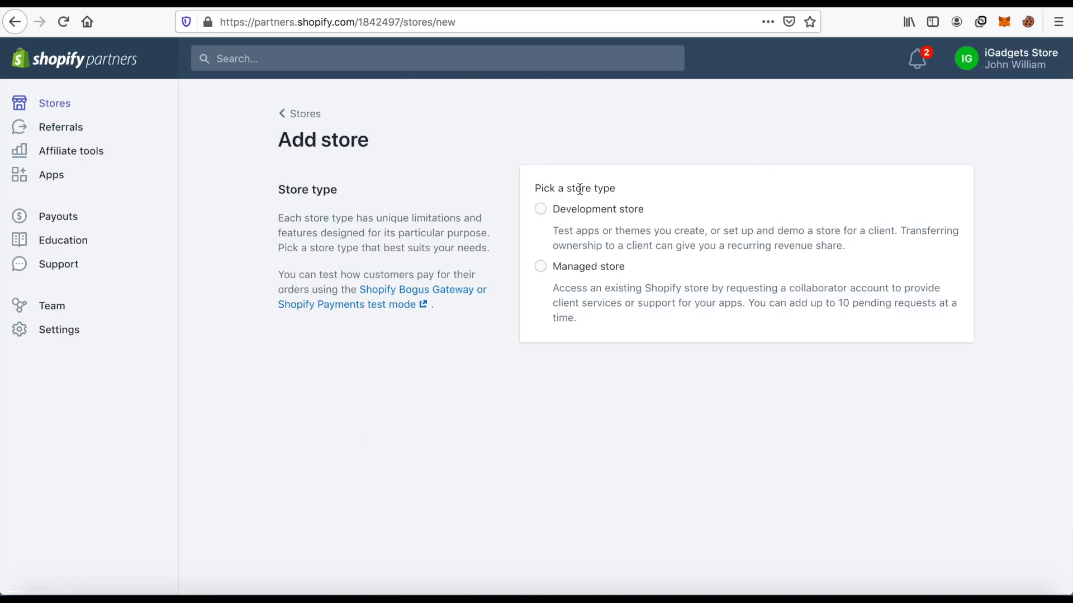
{"action": "left_click", "coordinate": [542, 212]}
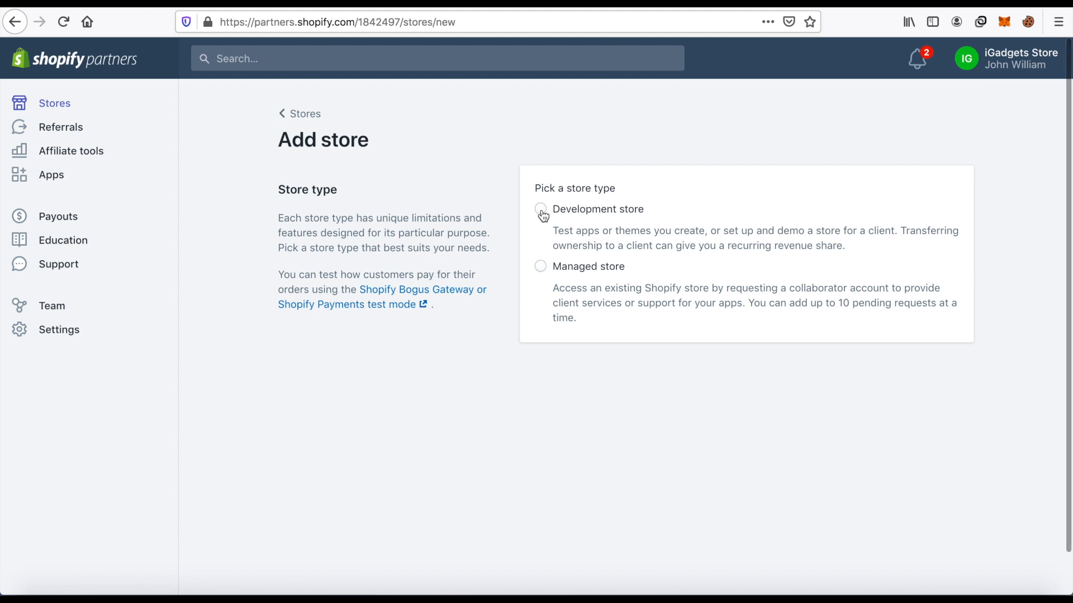
Enter iGadget as the store name in the development store's login information.
{"action": "scroll", "coordinate": [661, 243], "scroll_direction": "down", "scroll_amount": 3}
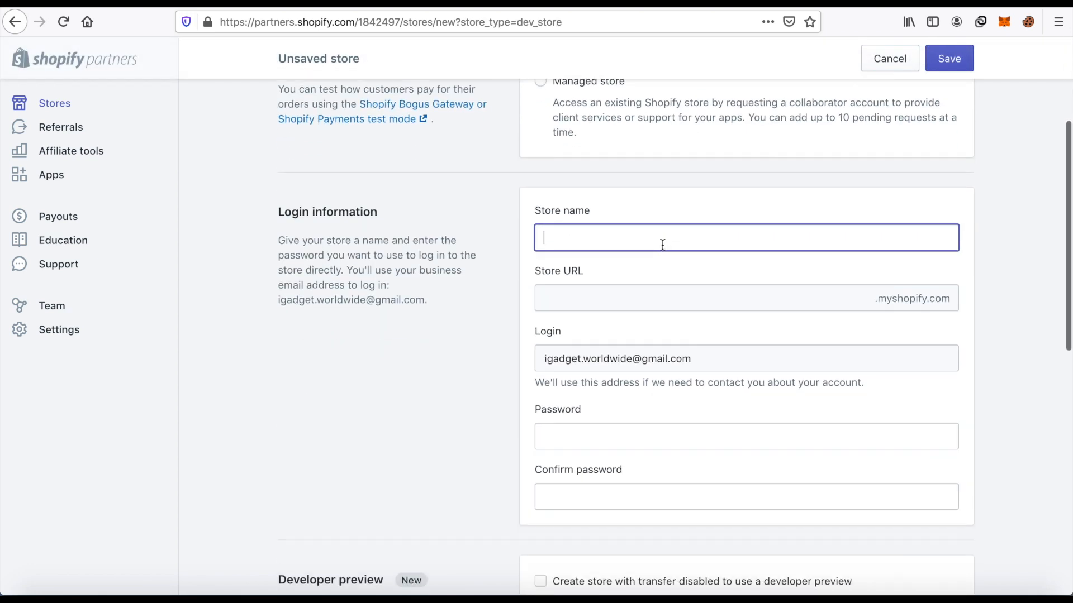
{"action": "type", "text": "iga"}
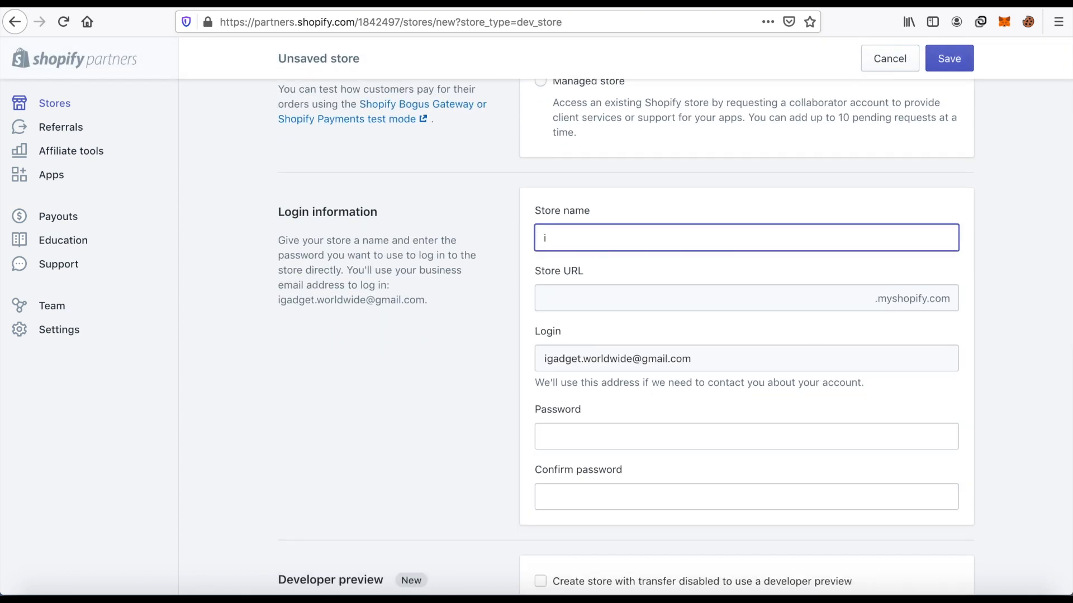
{"action": "key", "text": "BackSpace"}
{"action": "key", "text": "BackSpace"}
{"action": "key", "text": "BackSpace"}
{"action": "type", "text": "iga"}
{"action": "key", "text": "BackSpace"}
{"action": "key", "text": "BackSpace"}
{"action": "key", "text": "BackSpace"}
{"action": "type", "text": "iGadget"}
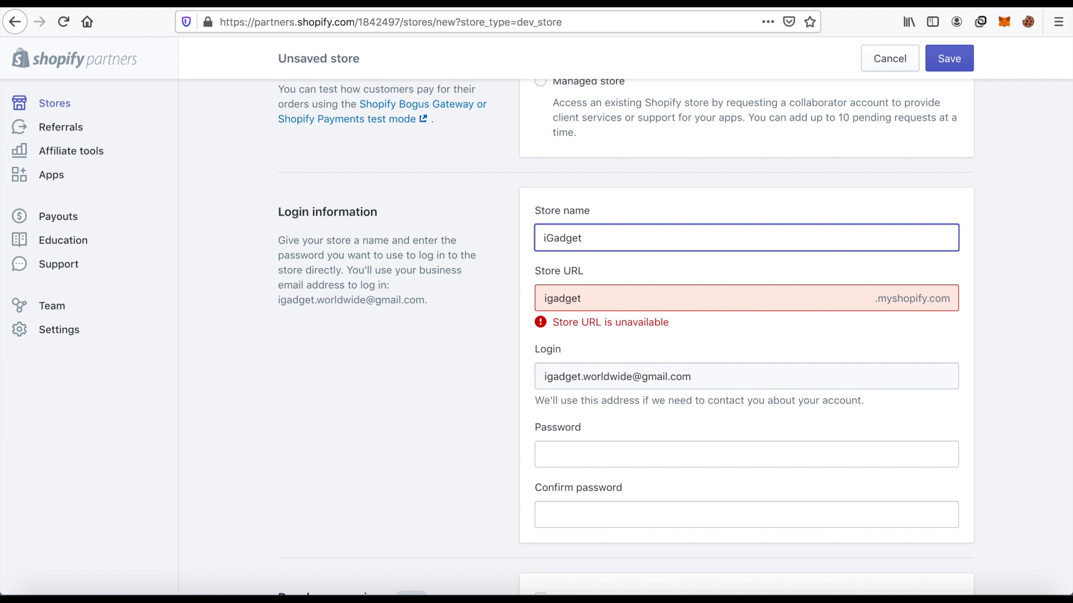
Extend the store name to iGadget Store1.
{"action": "type", "text": "1"}
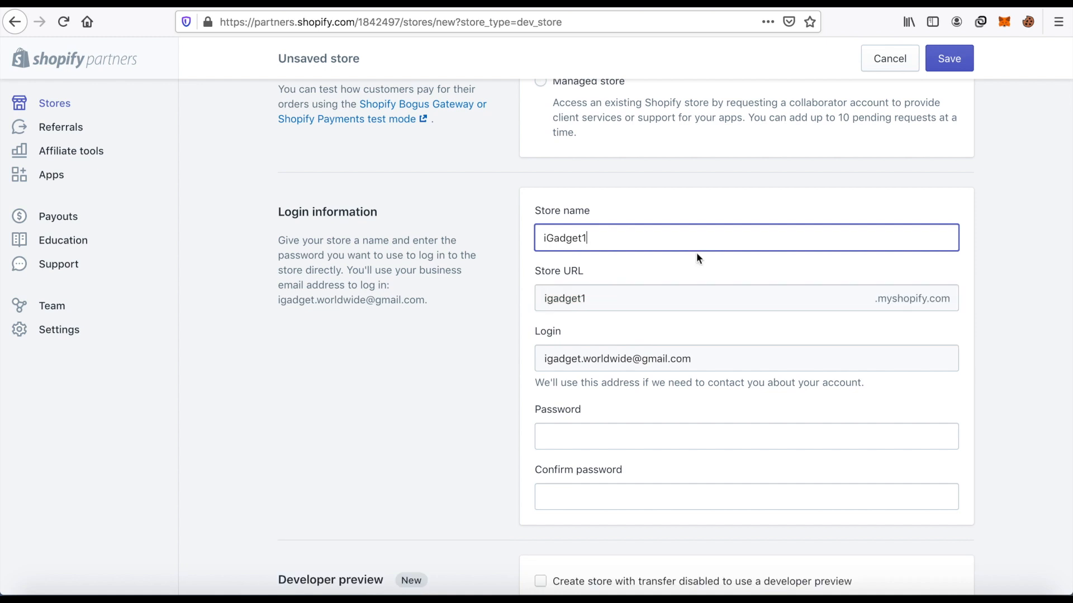
{"action": "key", "text": "BackSpace"}
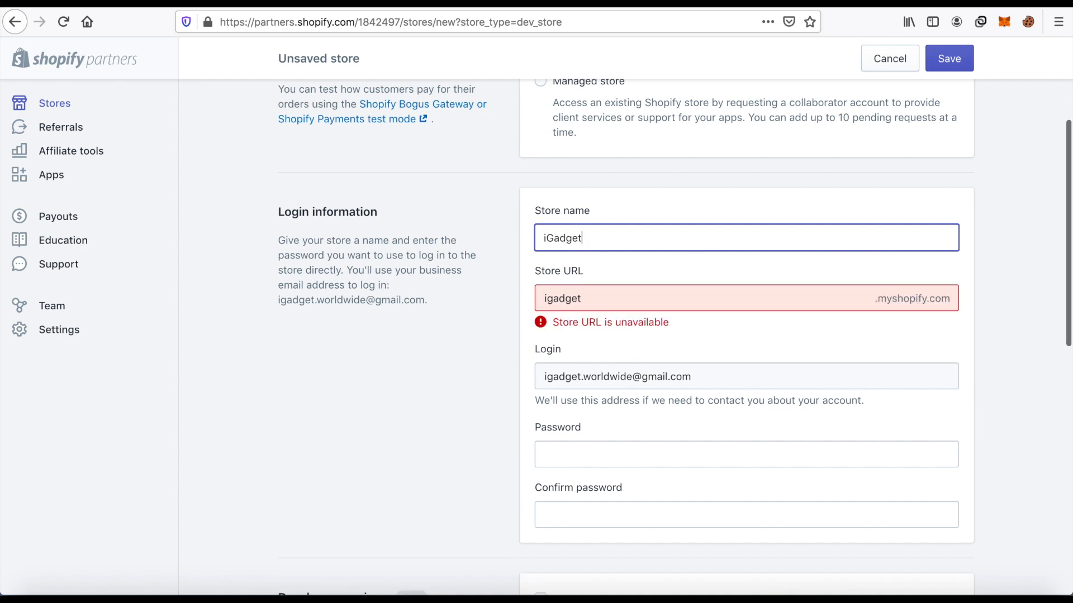
{"action": "type", "text": "Store"}
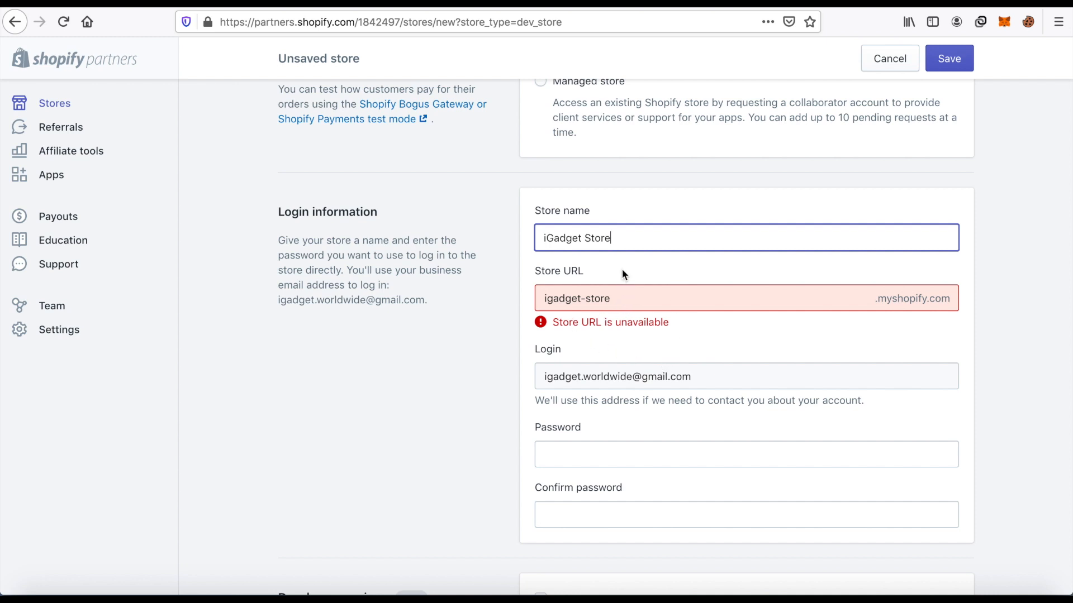
{"action": "type", "text": "1"}
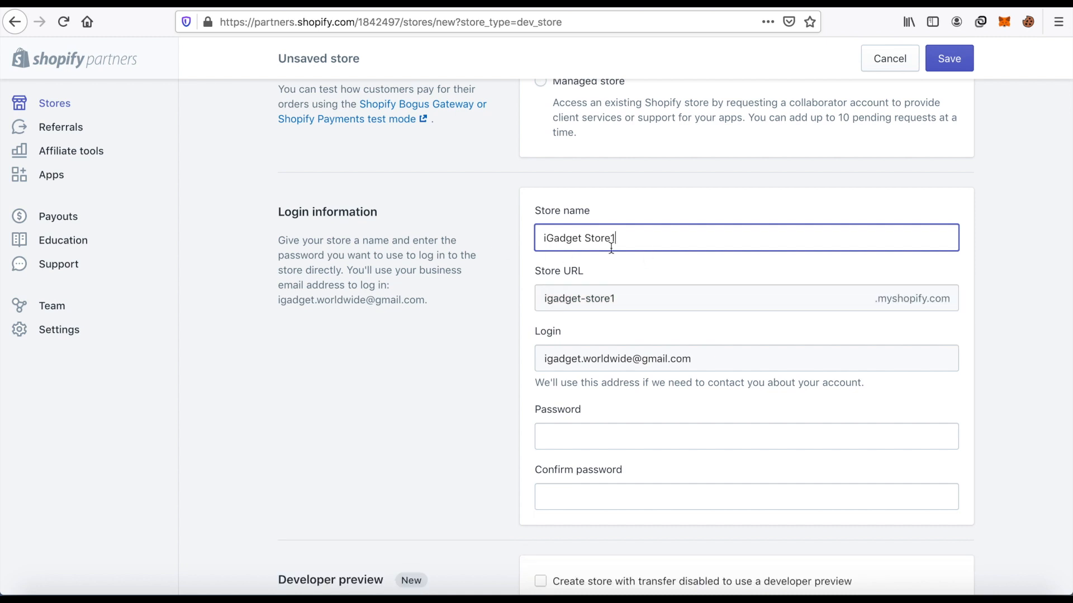
Enter the store login password and repeat it in the password confirmation.
{"action": "scroll", "coordinate": [603, 252], "scroll_direction": "down", "scroll_amount": 3}
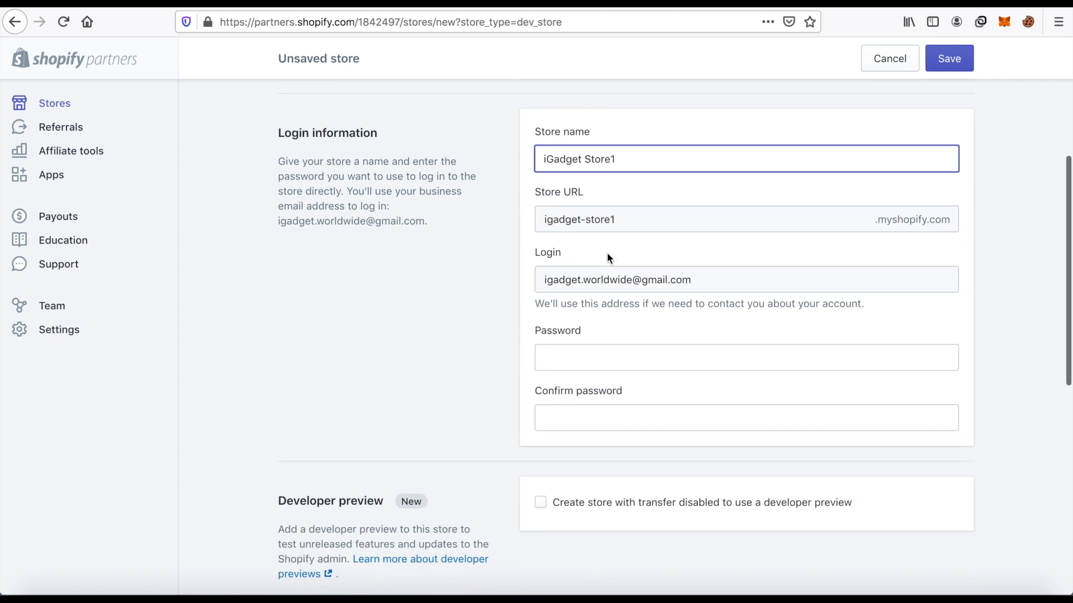
{"action": "left_click", "coordinate": [636, 351]}
{"action": "type", "text": "•••"}
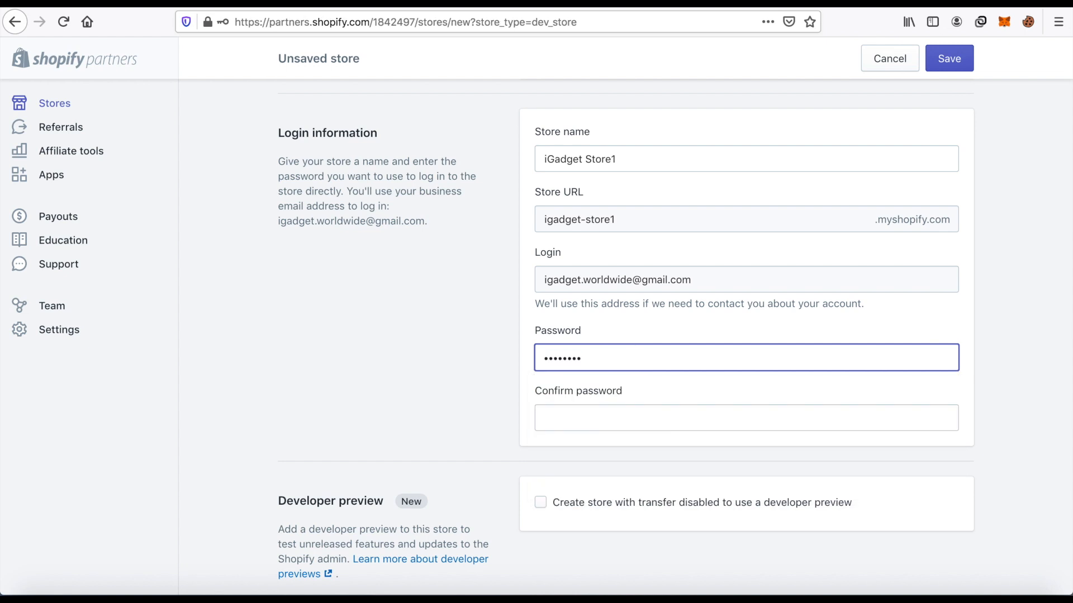
{"action": "type", "text": "•••"}
{"action": "key", "text": "BackSpace"}
{"action": "key", "text": "BackSpace"}
{"action": "key", "text": "BackSpace"}
{"action": "key", "text": "BackSpace"}
{"action": "key", "text": "BackSpace"}
{"action": "key", "text": "BackSpace"}
{"action": "type", "text": "••••••••••"}
{"action": "left_click", "coordinate": [616, 416]}
{"action": "type", "text": "••••••"}
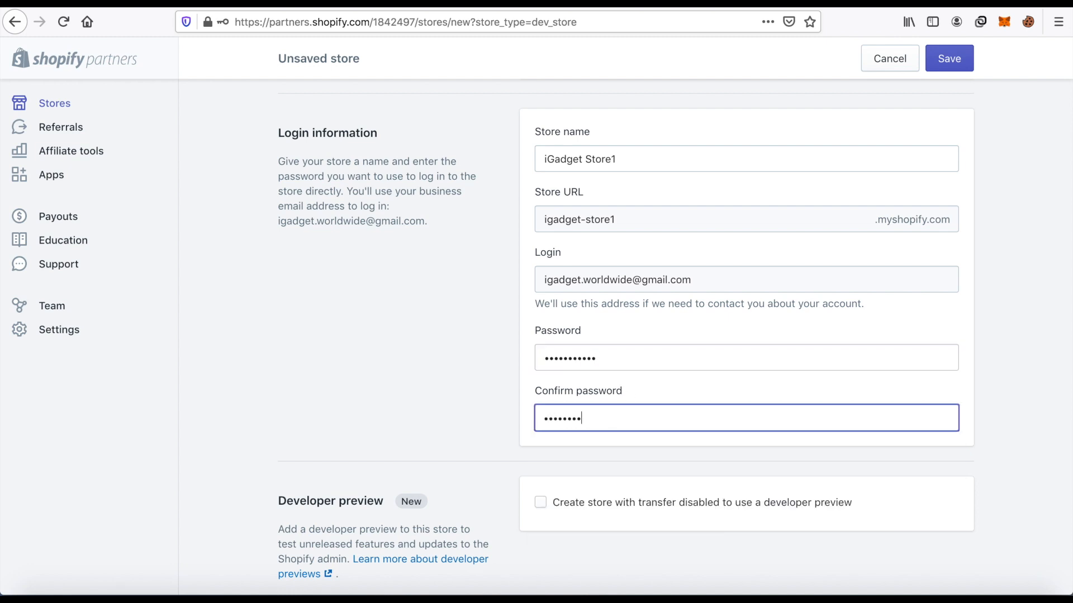
Set the store purpose to "I'm just playing around" and save the development store, also storing its login in the browser.
{"action": "scroll", "coordinate": [656, 381], "scroll_direction": "down", "scroll_amount": 4}
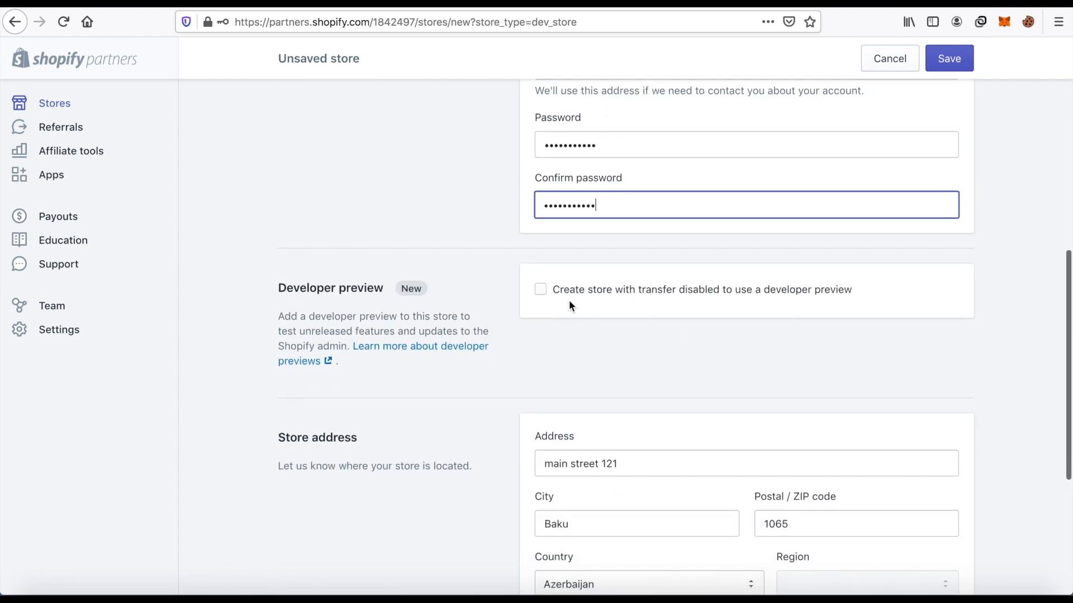
{"action": "scroll", "coordinate": [426, 292], "scroll_direction": "down", "scroll_amount": 3}
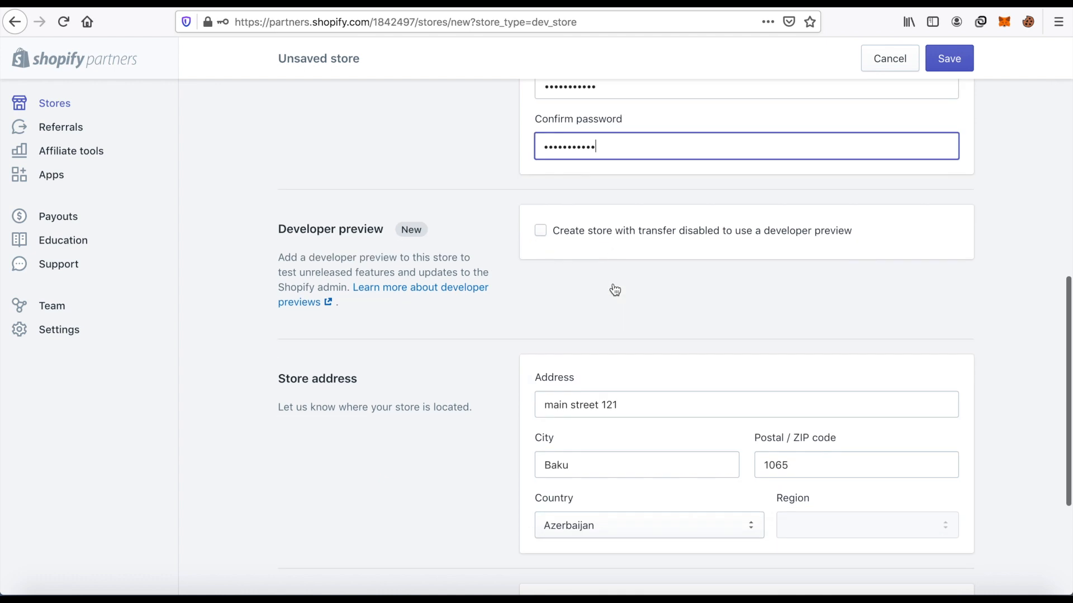
{"action": "scroll", "coordinate": [707, 340], "scroll_direction": "down", "scroll_amount": 2}
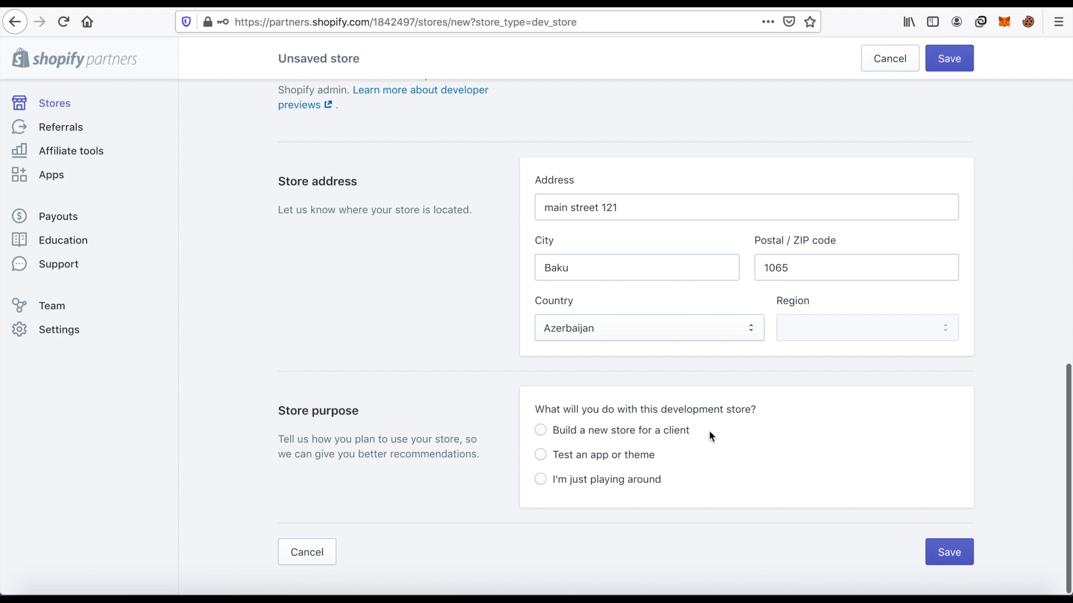
{"action": "left_click", "coordinate": [543, 482]}
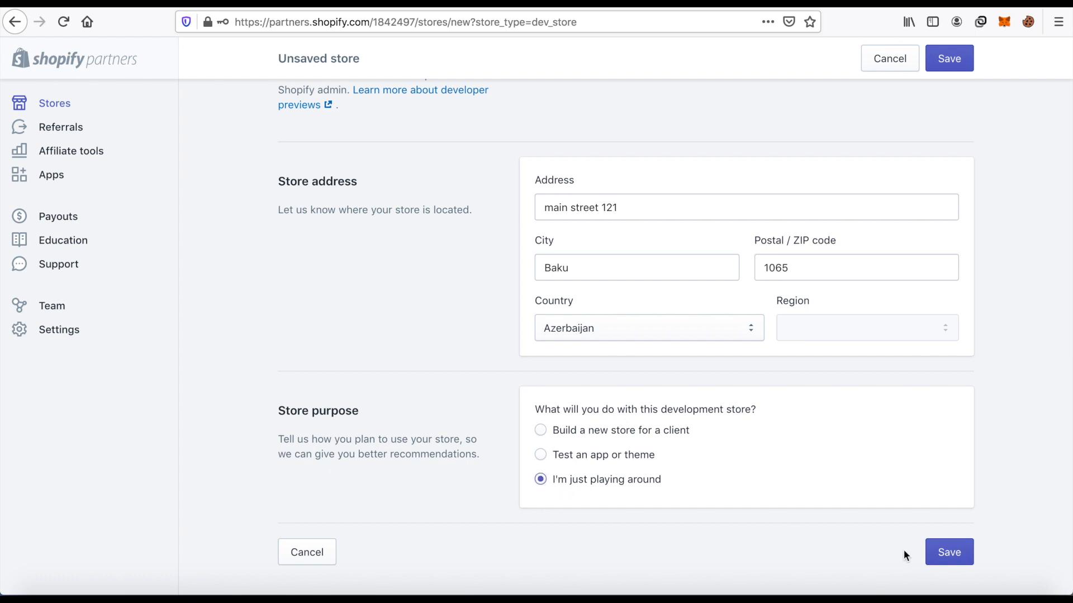
{"action": "left_click", "coordinate": [947, 554]}
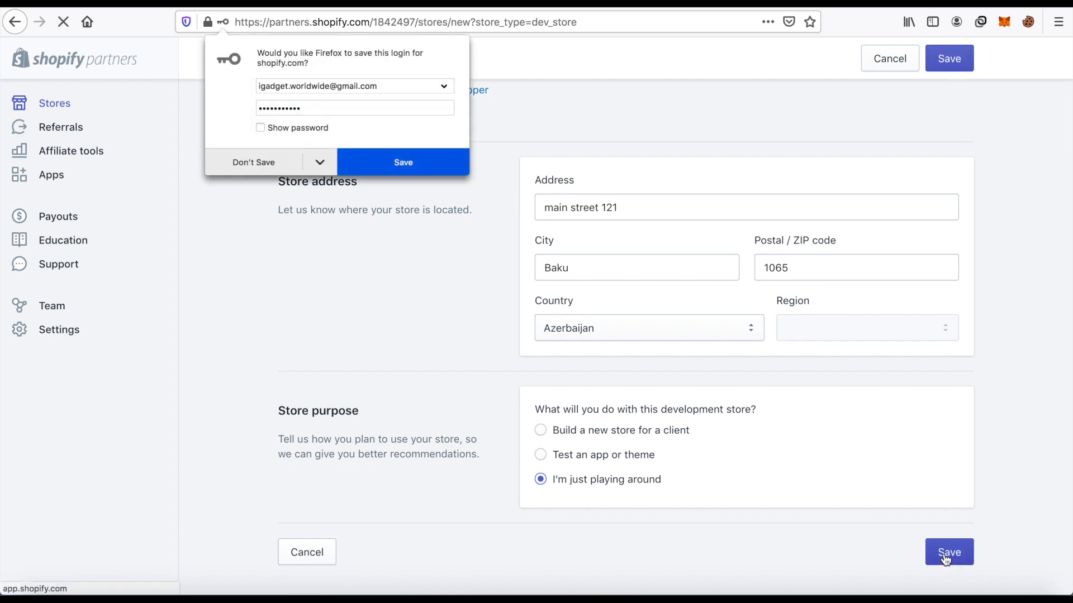
{"action": "left_click", "coordinate": [419, 167]}
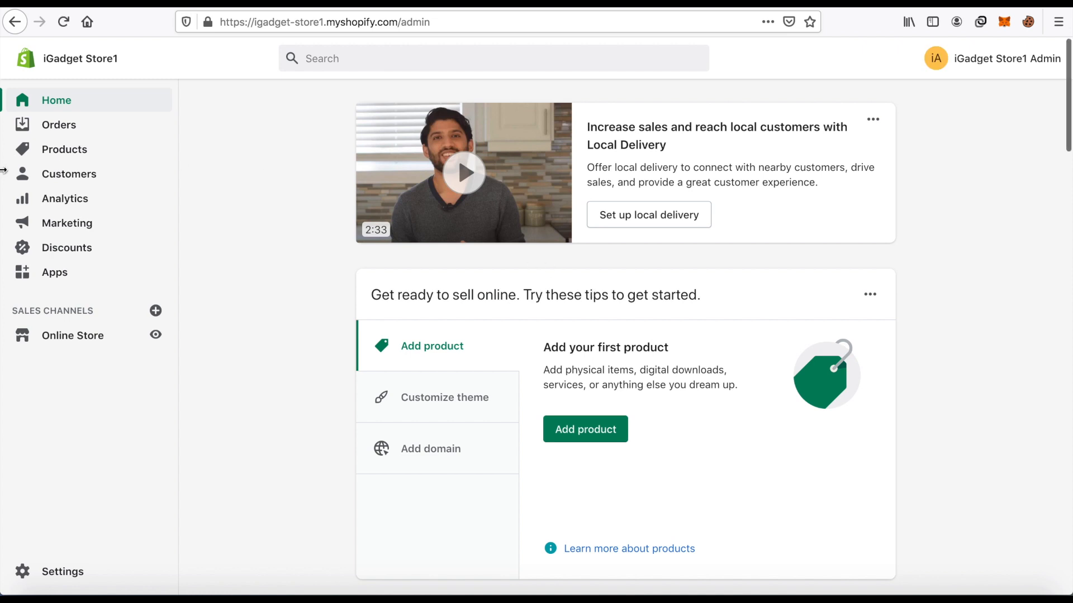
{"action": "scroll", "coordinate": [898, 263], "scroll_direction": "down", "scroll_amount": 5}
{"action": "scroll", "coordinate": [895, 262], "scroll_direction": "up", "scroll_amount": 5}
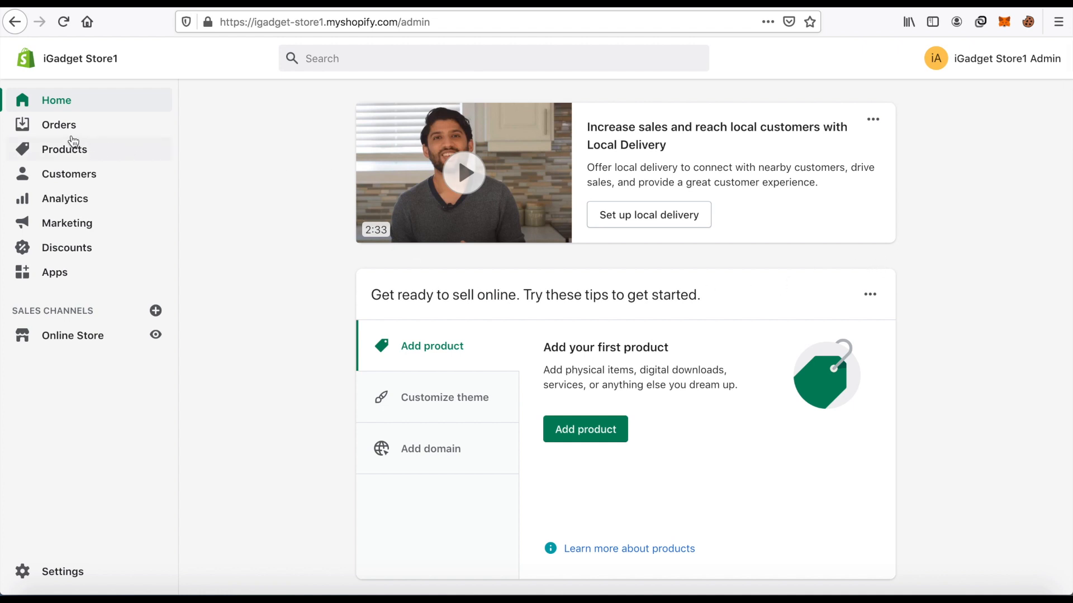
{"action": "left_click", "coordinate": [450, 22]}
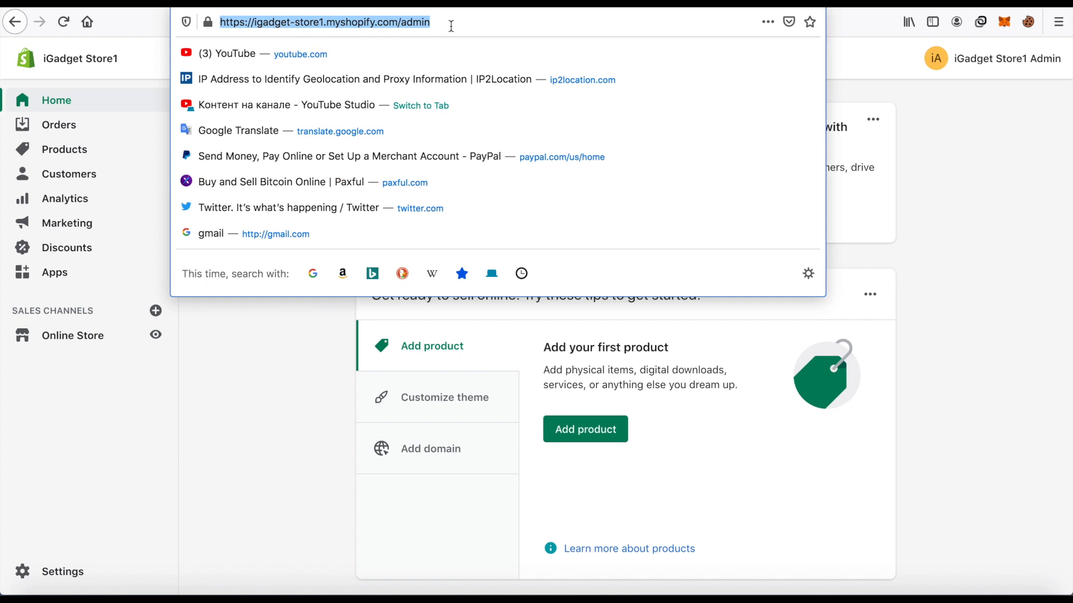
{"action": "left_click", "coordinate": [269, 390]}
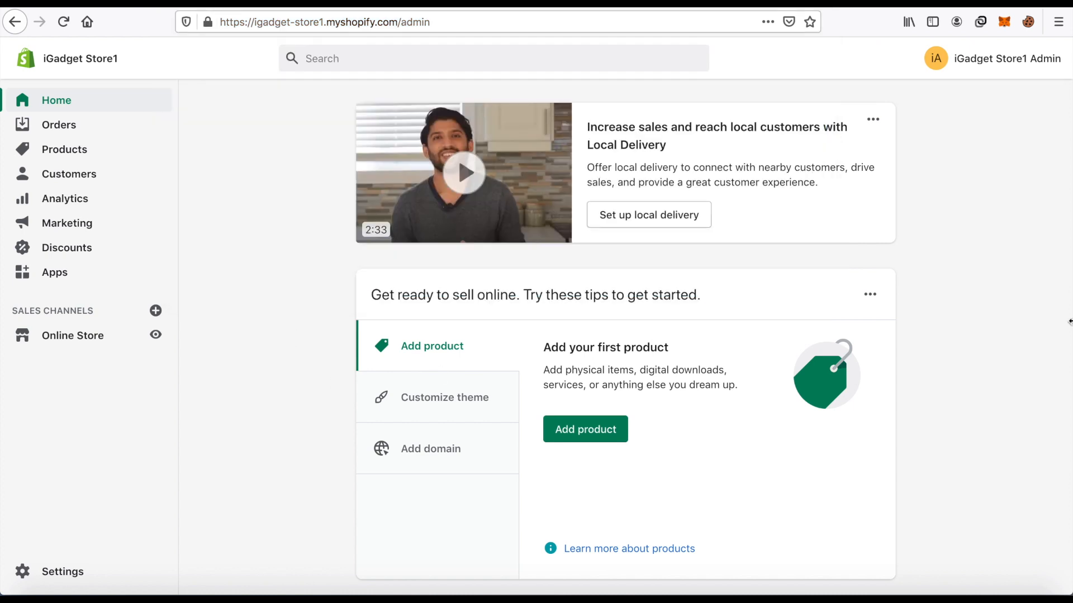
{"action": "scroll", "coordinate": [1043, 325], "scroll_direction": "down", "scroll_amount": 4}
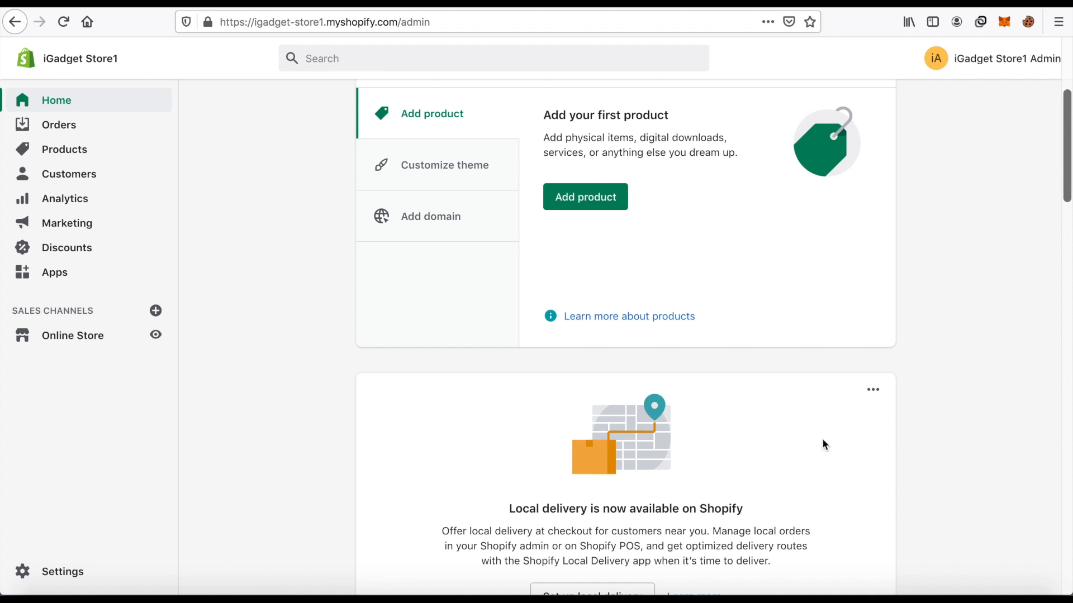
{"action": "scroll", "coordinate": [824, 443], "scroll_direction": "up", "scroll_amount": 4}
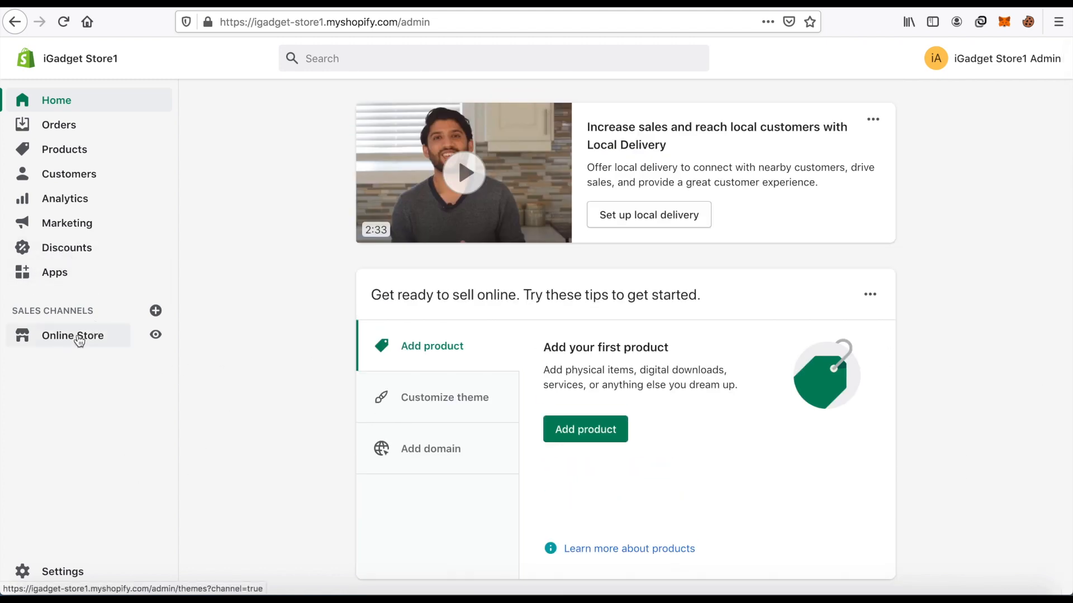
Open the online store's themes page and review the current theme, store speed and theme library sections.
{"action": "left_click", "coordinate": [79, 341]}
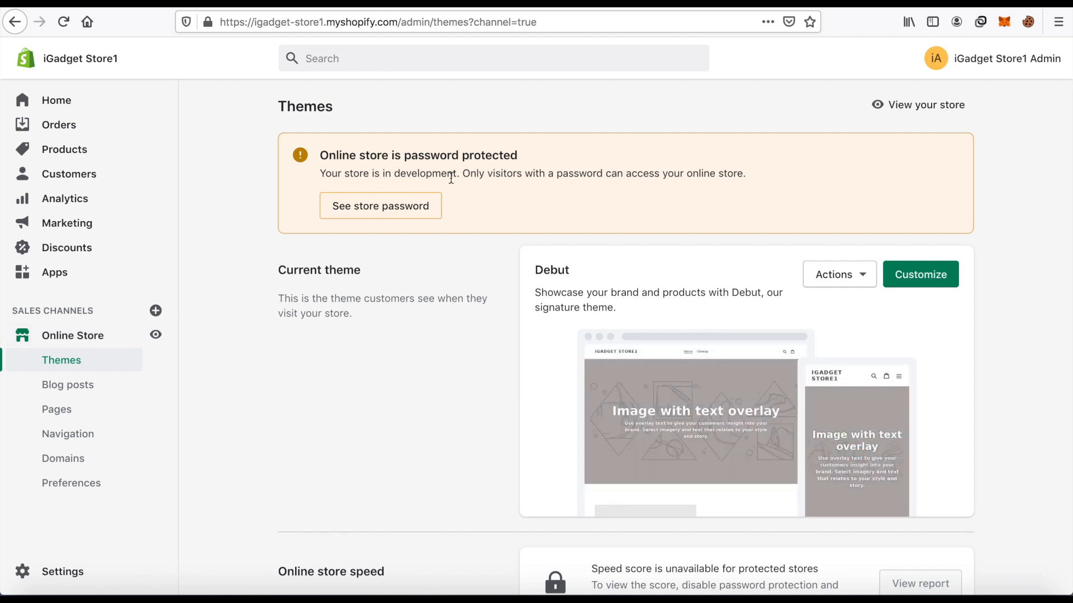
{"action": "scroll", "coordinate": [473, 202], "scroll_direction": "down", "scroll_amount": 4}
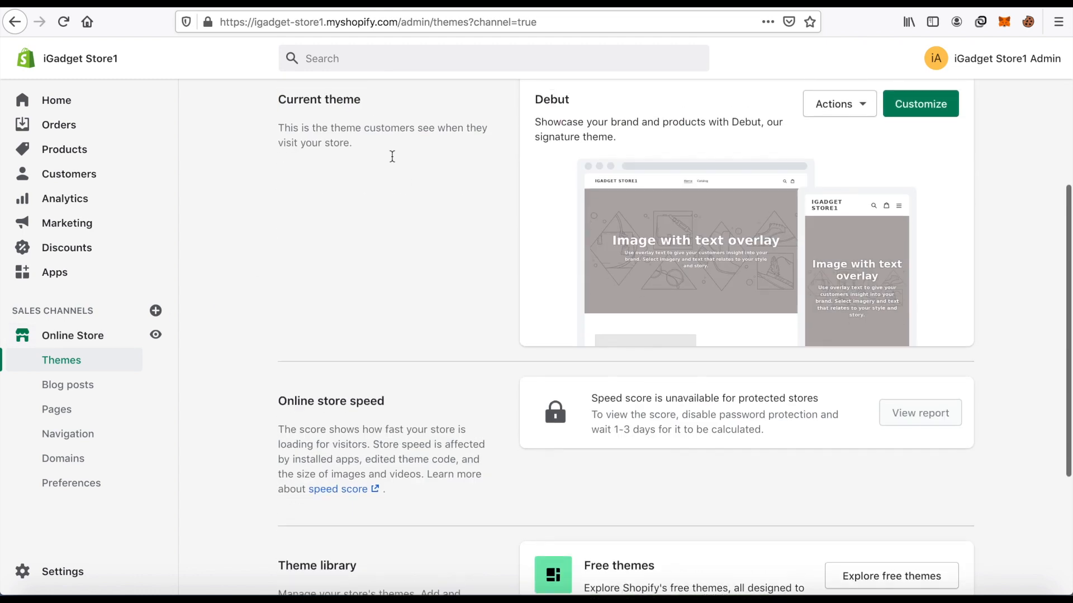
{"action": "scroll", "coordinate": [393, 160], "scroll_direction": "up", "scroll_amount": 3}
{"action": "scroll", "coordinate": [443, 395], "scroll_direction": "down", "scroll_amount": 5}
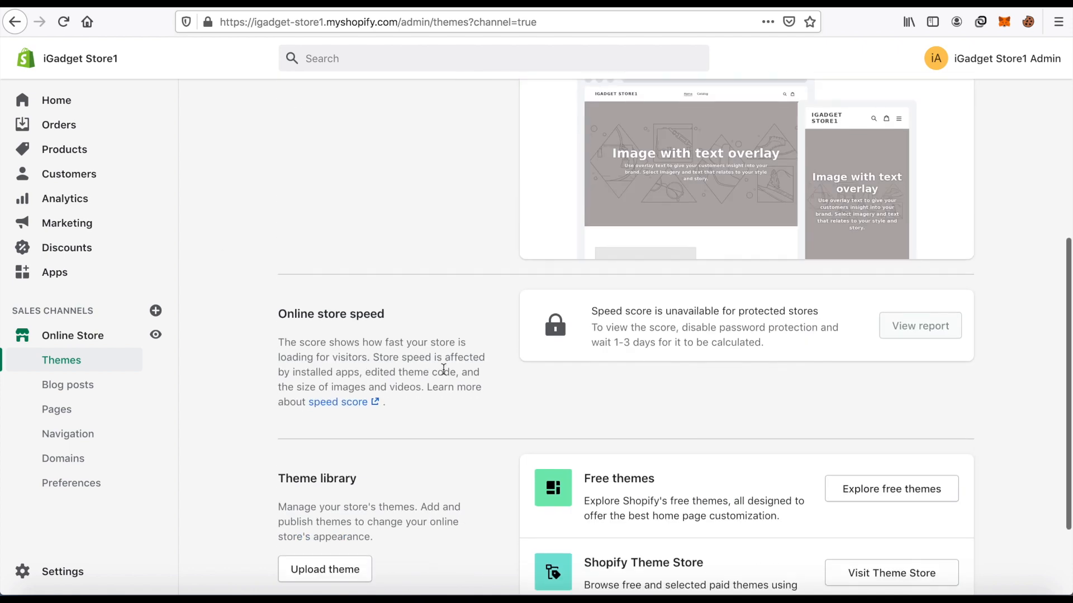
{"action": "scroll", "coordinate": [444, 360], "scroll_direction": "up", "scroll_amount": 5}
Open the store password settings and look over the customer privacy and password protection preferences.
{"action": "left_click", "coordinate": [371, 213]}
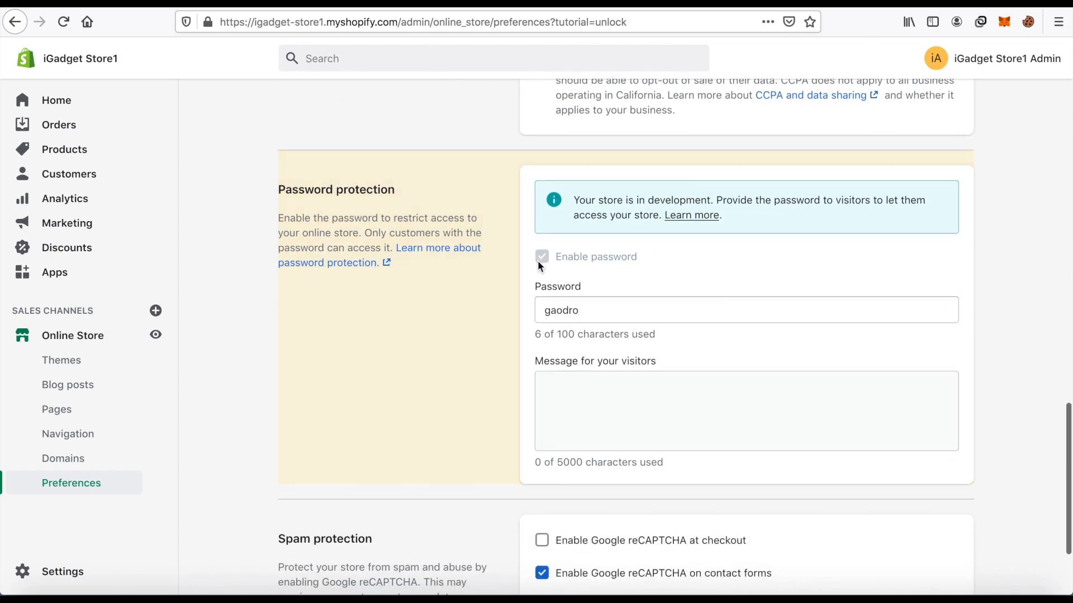
{"action": "scroll", "coordinate": [556, 274], "scroll_direction": "down", "scroll_amount": 3}
{"action": "scroll", "coordinate": [557, 273], "scroll_direction": "up", "scroll_amount": 5}
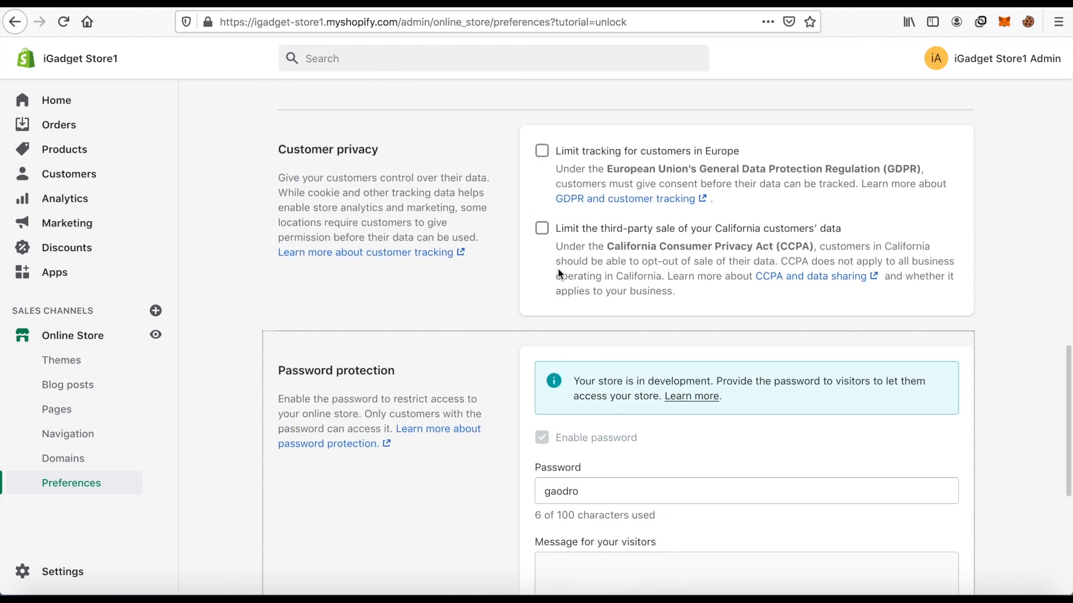
{"action": "scroll", "coordinate": [557, 267], "scroll_direction": "down", "scroll_amount": 3}
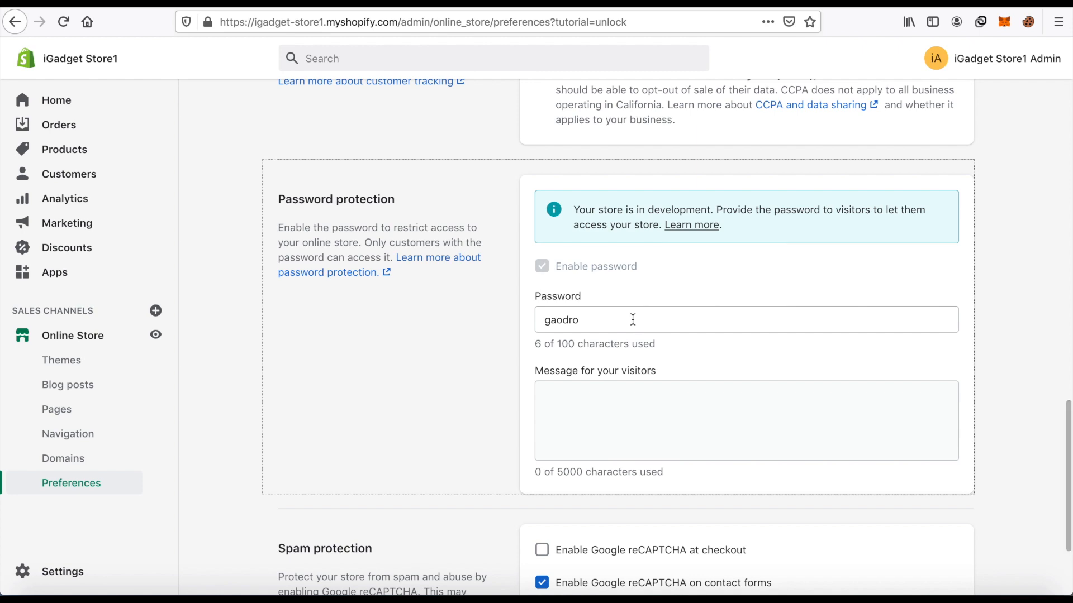
{"action": "scroll", "coordinate": [633, 320], "scroll_direction": "up", "scroll_amount": 15}
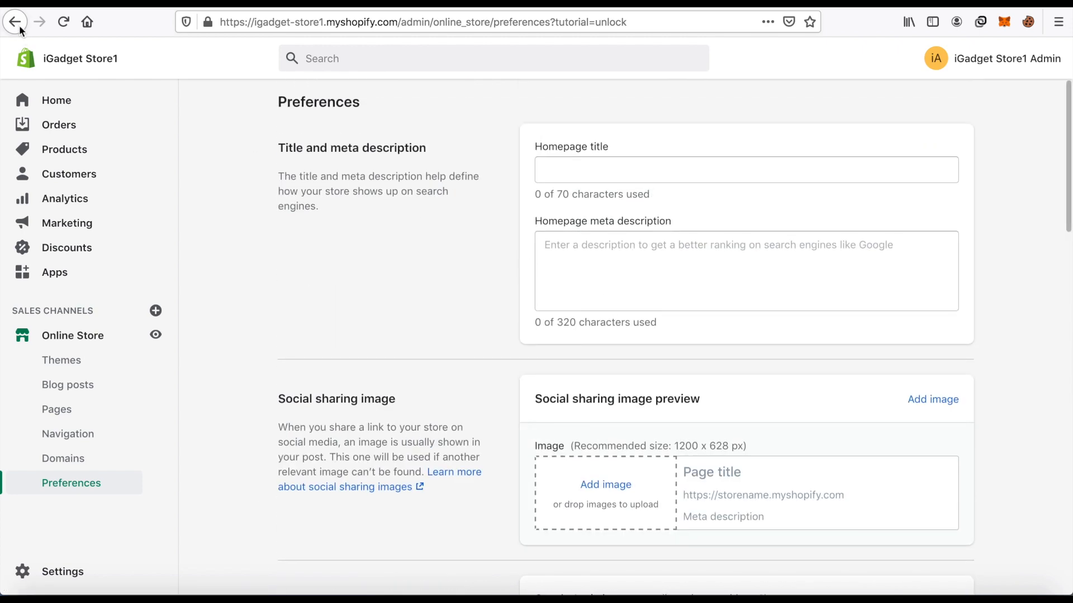
Replace the storefront password under Password protection with a new one and save the preferences.
{"action": "scroll", "coordinate": [859, 280], "scroll_direction": "down", "scroll_amount": 16}
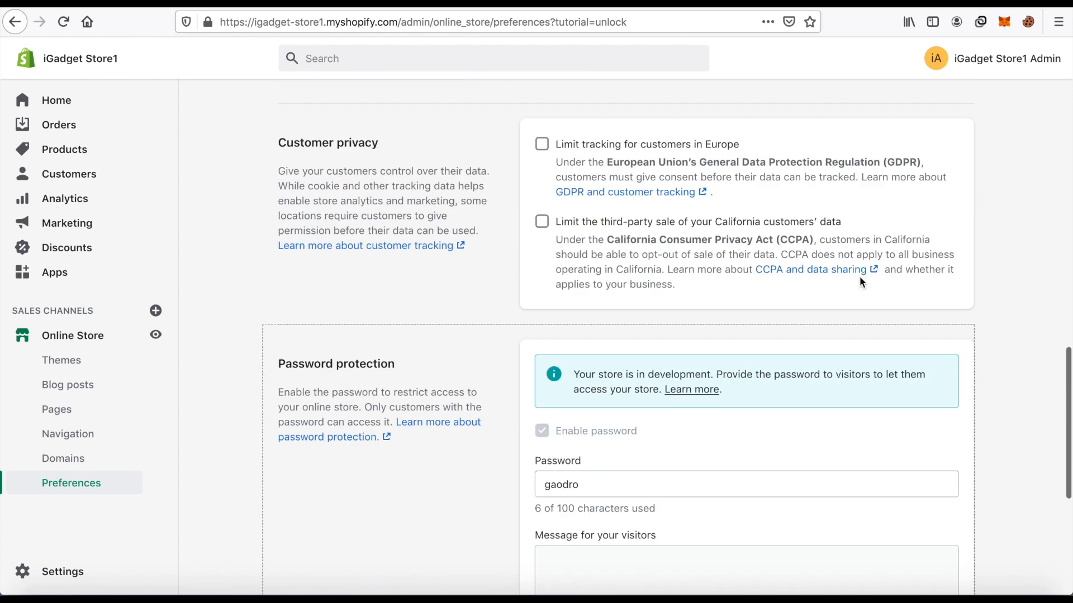
{"action": "scroll", "coordinate": [859, 281], "scroll_direction": "down", "scroll_amount": 3}
{"action": "double_click", "coordinate": [641, 348]}
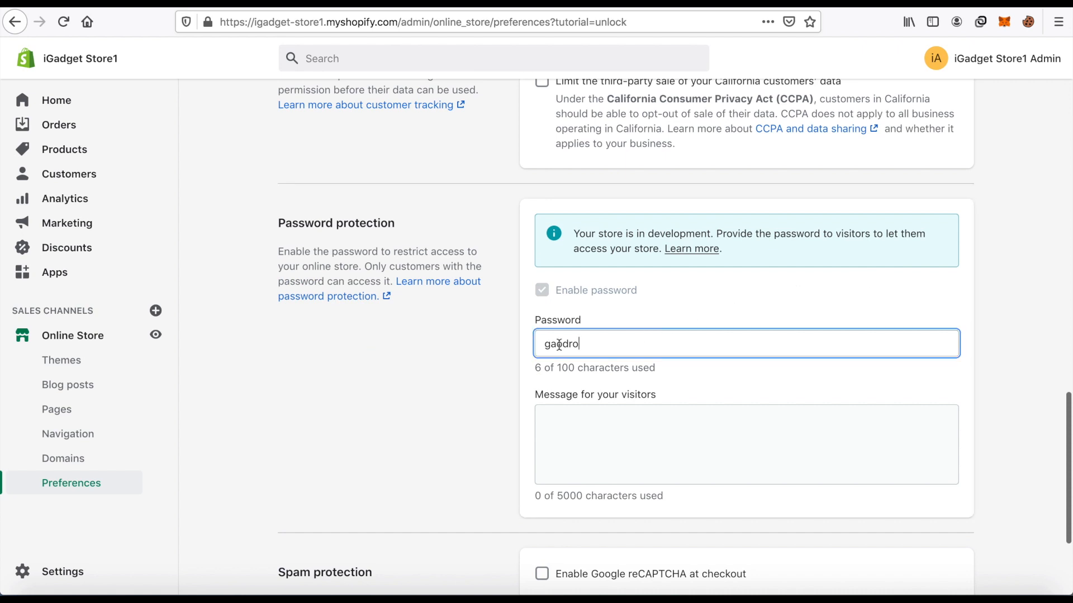
{"action": "scroll", "coordinate": [773, 379], "scroll_direction": "down", "scroll_amount": 3}
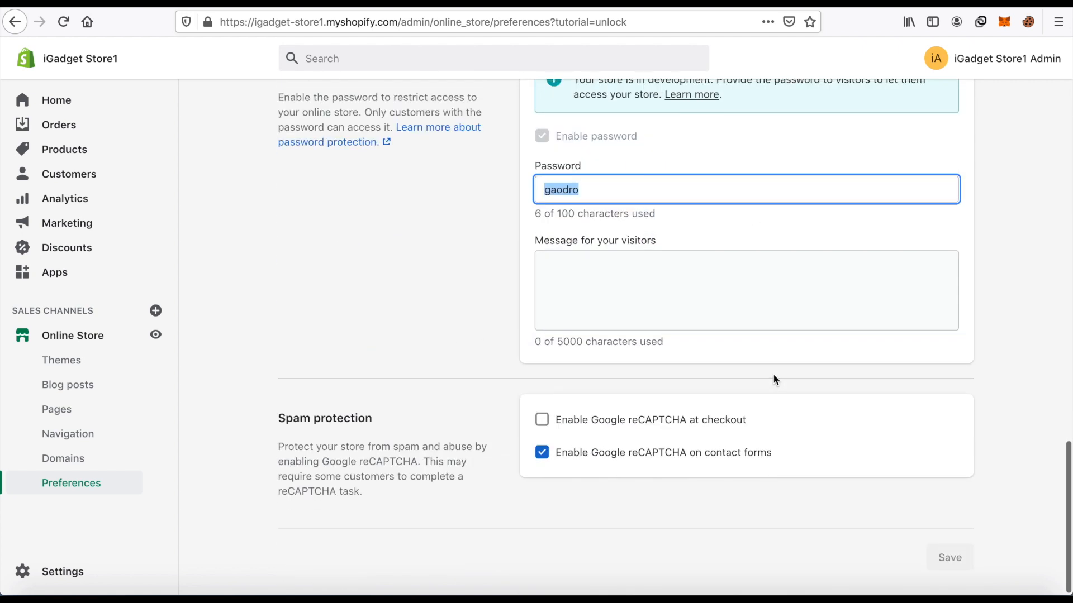
{"action": "type", "text": "123"}
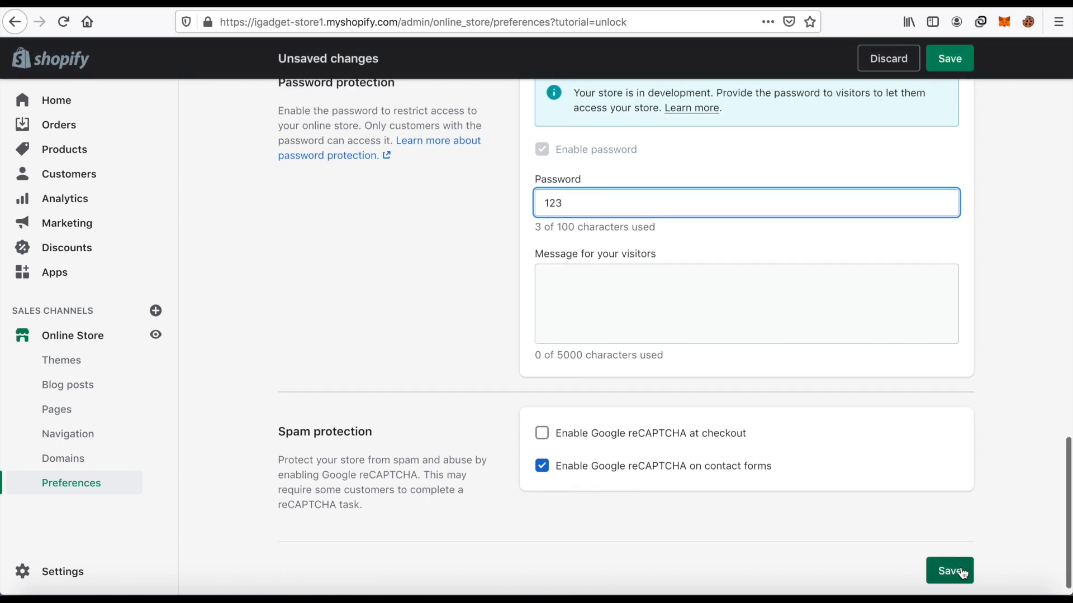
{"action": "left_click", "coordinate": [960, 566]}
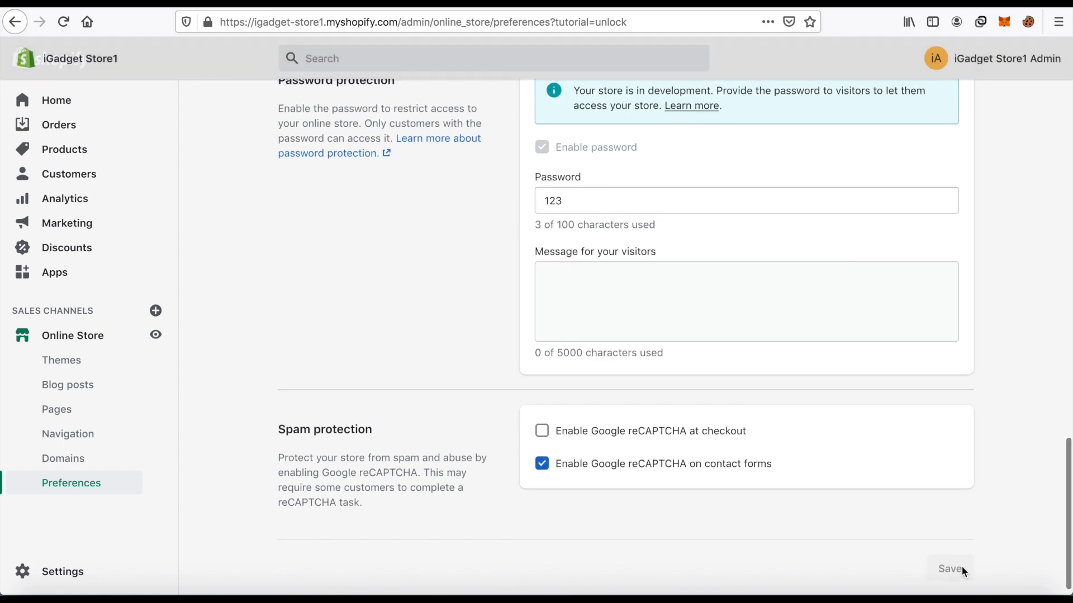
Return to the online store's themes page and open the current Debut theme for customization.
{"action": "scroll", "coordinate": [795, 401], "scroll_direction": "up", "scroll_amount": 15}
{"action": "scroll", "coordinate": [794, 401], "scroll_direction": "up", "scroll_amount": 8}
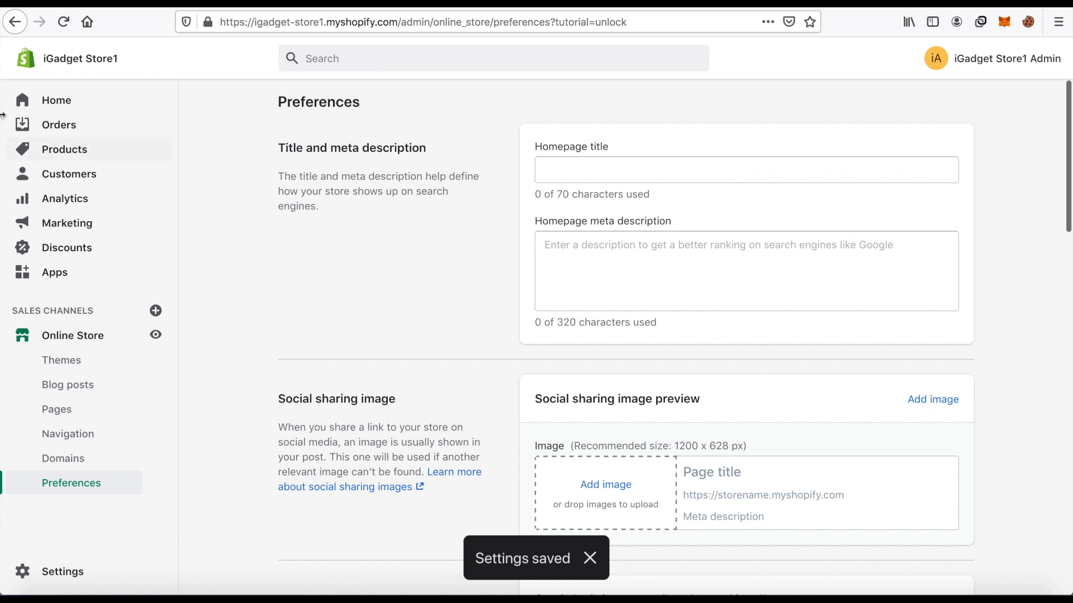
{"action": "left_click", "coordinate": [84, 341]}
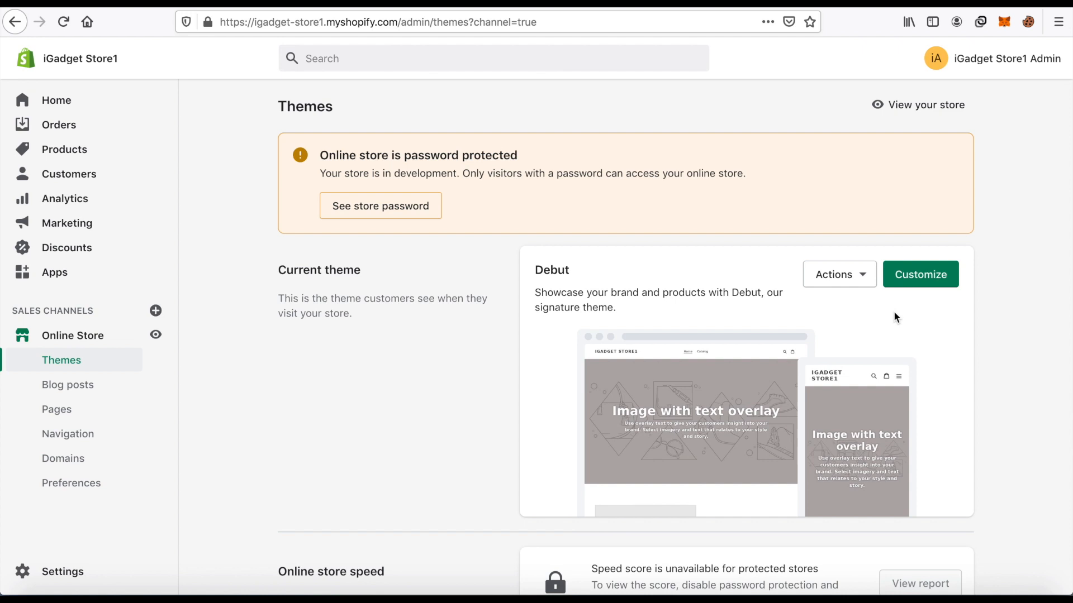
{"action": "left_click", "coordinate": [926, 276]}
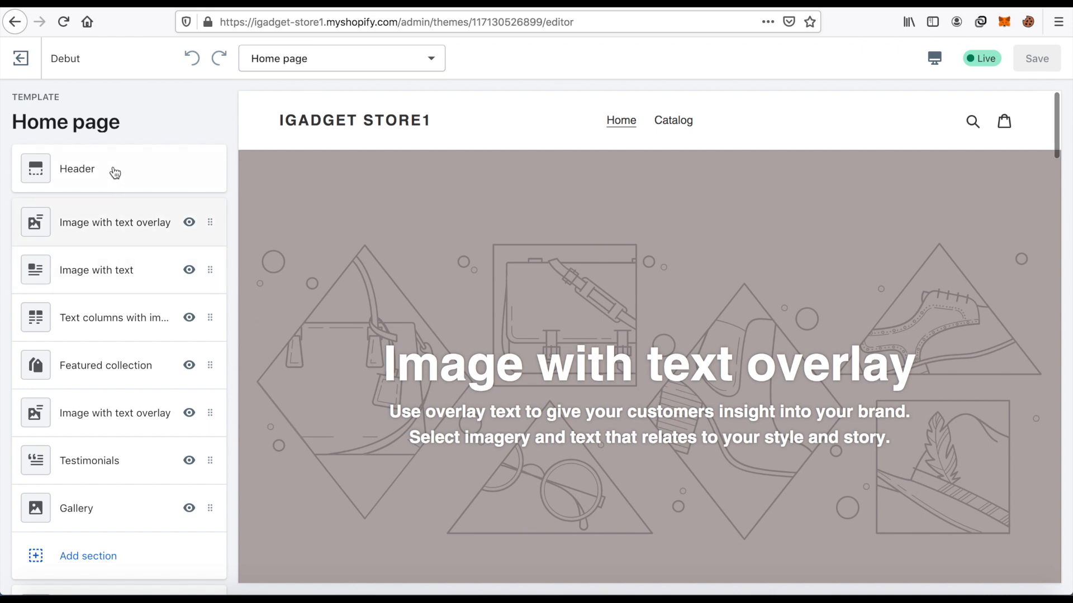
Look through the Debut home page's section list and preview, and exit the theme editor.
{"action": "scroll", "coordinate": [717, 214], "scroll_direction": "down", "scroll_amount": 3}
{"action": "scroll", "coordinate": [715, 213], "scroll_direction": "up", "scroll_amount": 3}
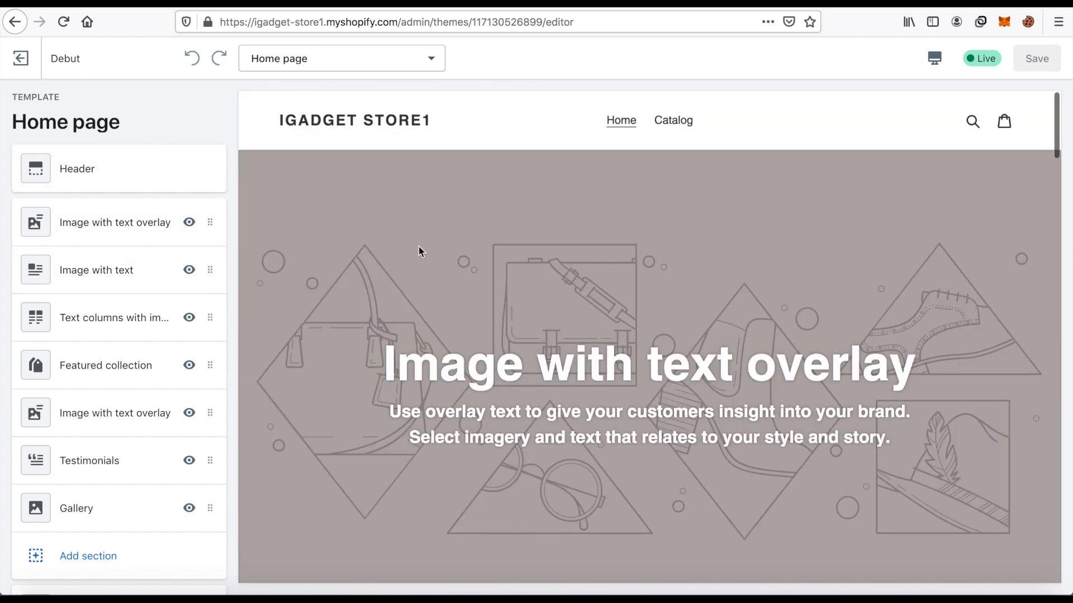
{"action": "scroll", "coordinate": [520, 226], "scroll_direction": "down", "scroll_amount": 4}
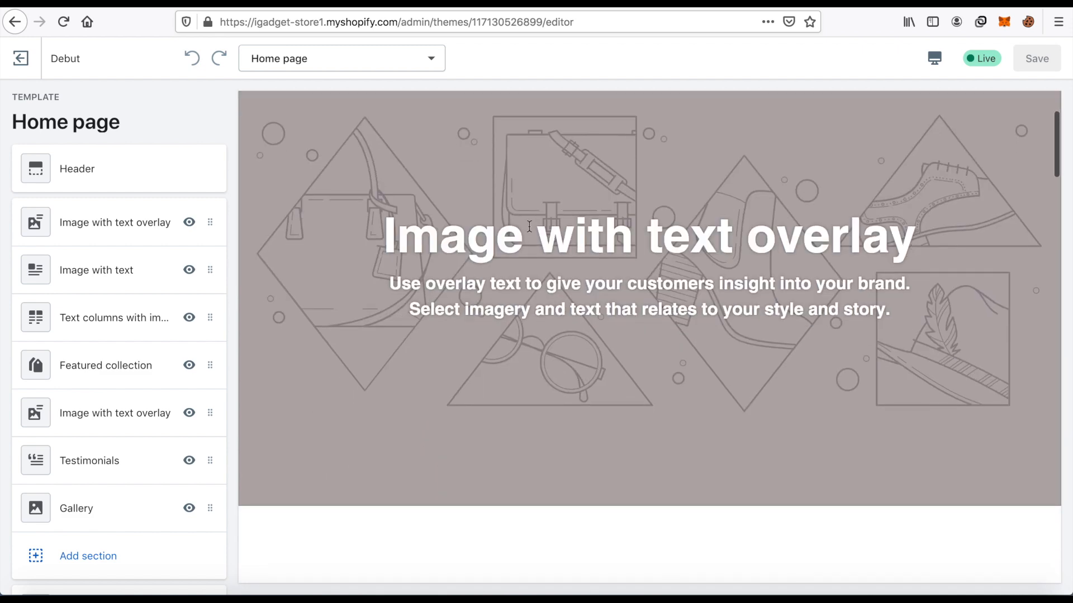
{"action": "scroll", "coordinate": [101, 368], "scroll_direction": "down", "scroll_amount": 3}
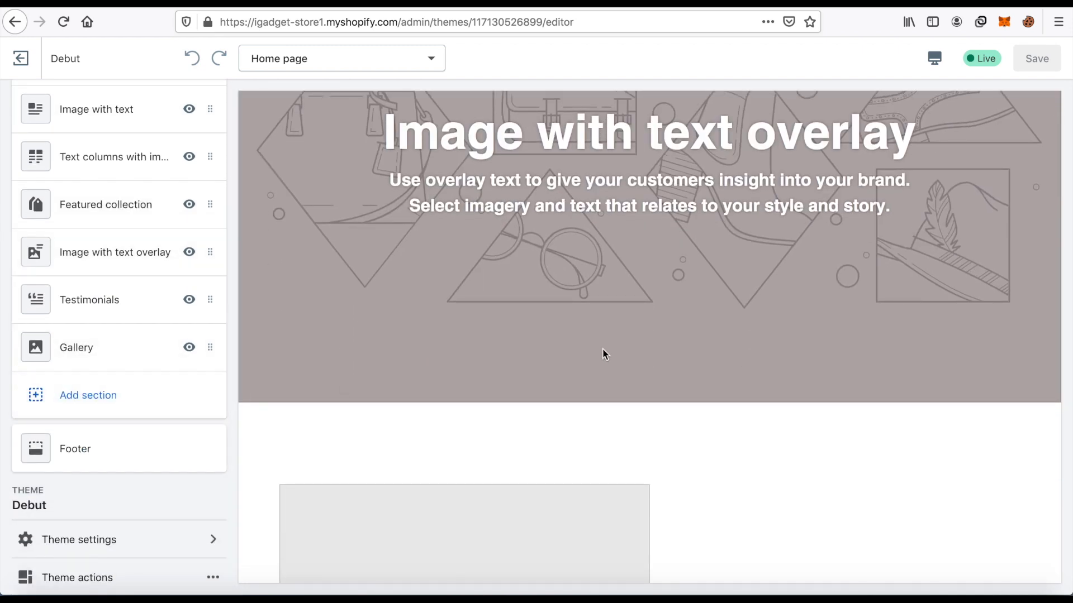
{"action": "scroll", "coordinate": [584, 343], "scroll_direction": "up", "scroll_amount": 5}
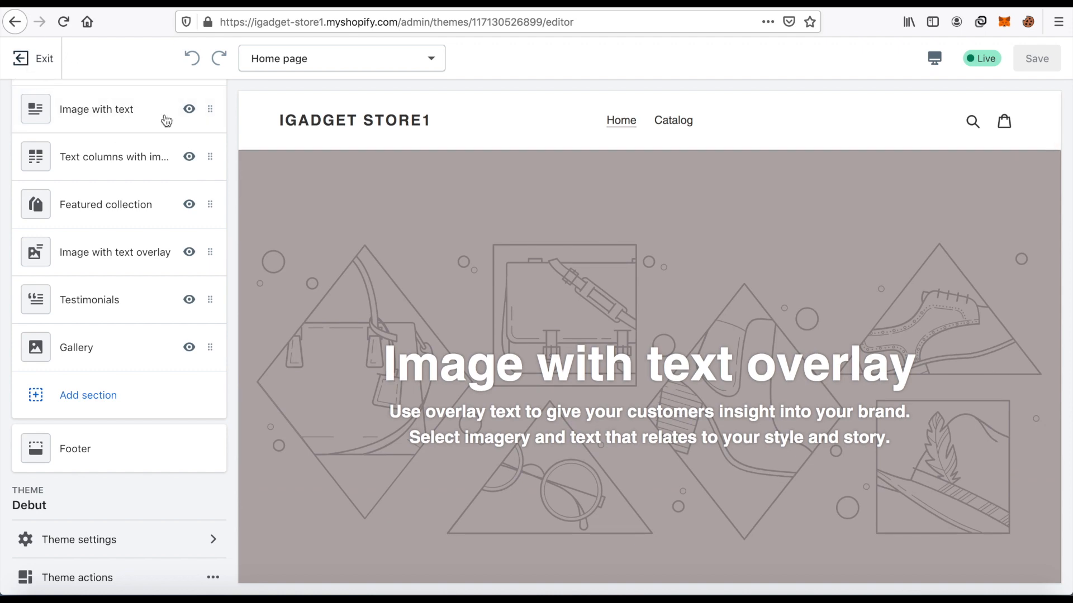
{"action": "scroll", "coordinate": [210, 216], "scroll_direction": "up", "scroll_amount": 3}
{"action": "left_click", "coordinate": [27, 62]}
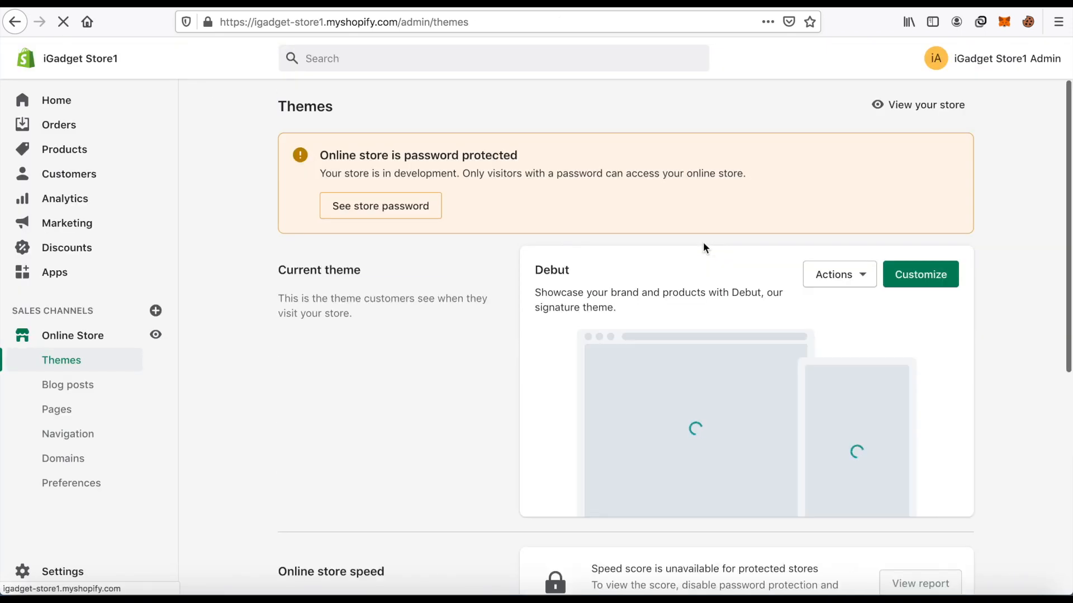
Check which actions are available for the current Debut theme and dismiss the list.
{"action": "scroll", "coordinate": [916, 265], "scroll_direction": "down", "scroll_amount": 4}
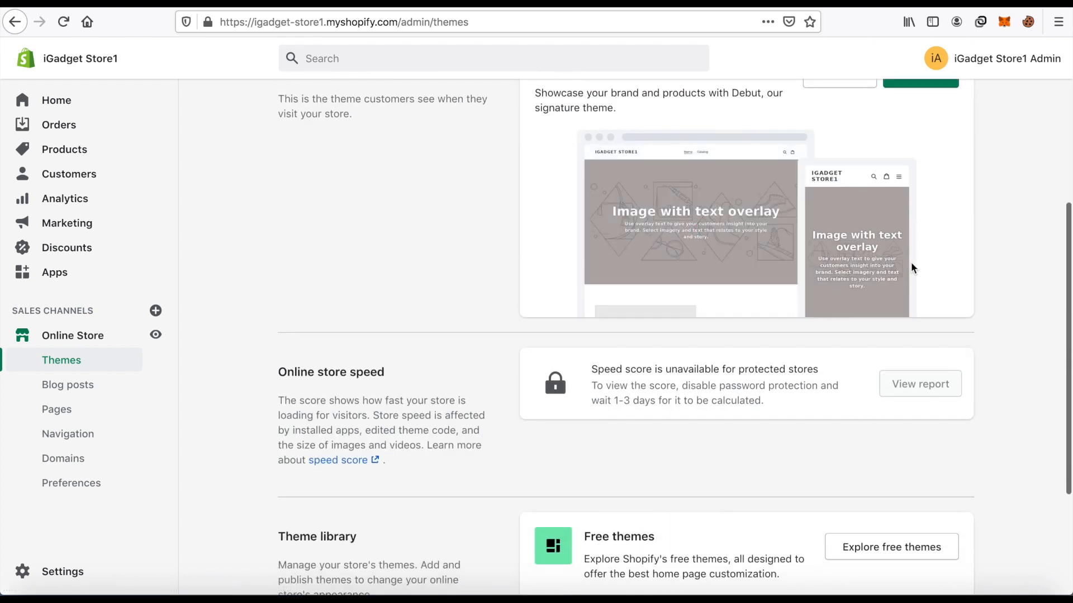
{"action": "scroll", "coordinate": [911, 268], "scroll_direction": "up", "scroll_amount": 4}
{"action": "left_click", "coordinate": [850, 277]}
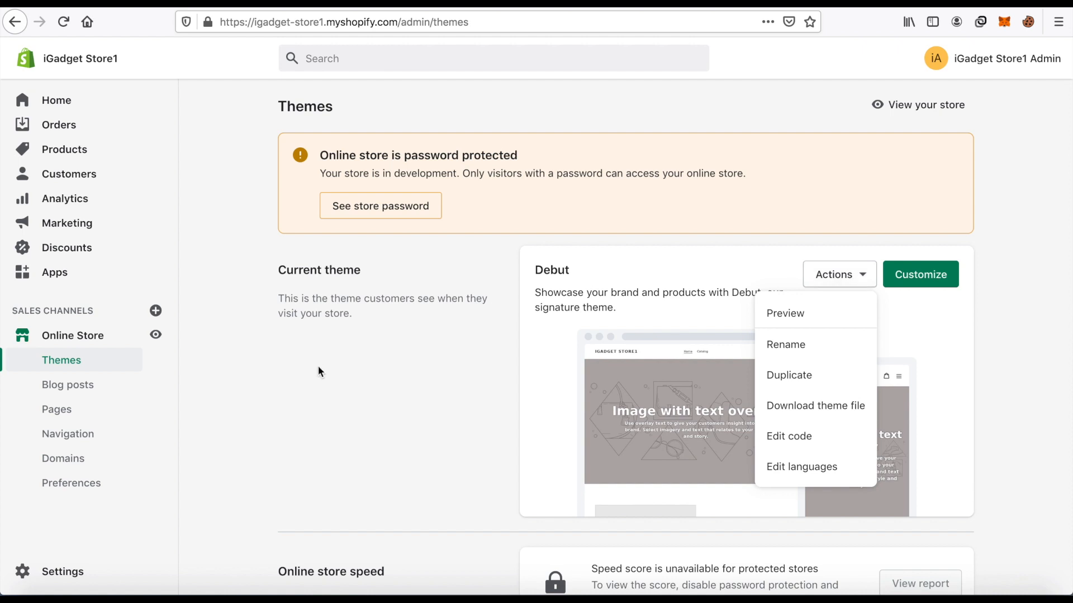
{"action": "left_click", "coordinate": [336, 374]}
Open the free themes collection from the theme library and browse the available themes.
{"action": "scroll", "coordinate": [611, 301], "scroll_direction": "down", "scroll_amount": 6}
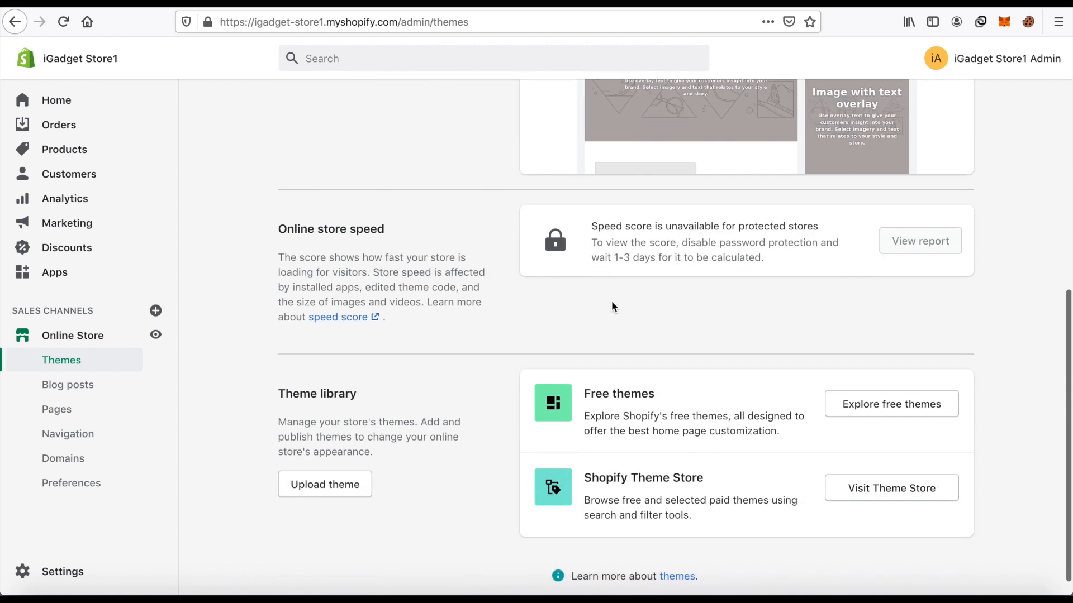
{"action": "left_click", "coordinate": [875, 395]}
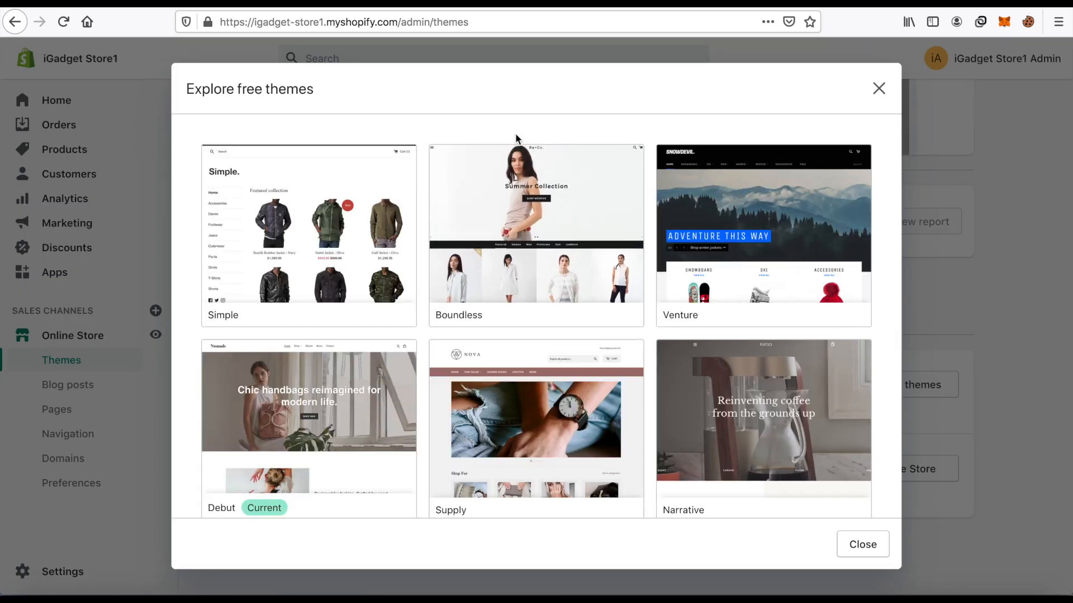
{"action": "scroll", "coordinate": [856, 208], "scroll_direction": "down", "scroll_amount": 4}
{"action": "scroll", "coordinate": [852, 208], "scroll_direction": "up", "scroll_amount": 3}
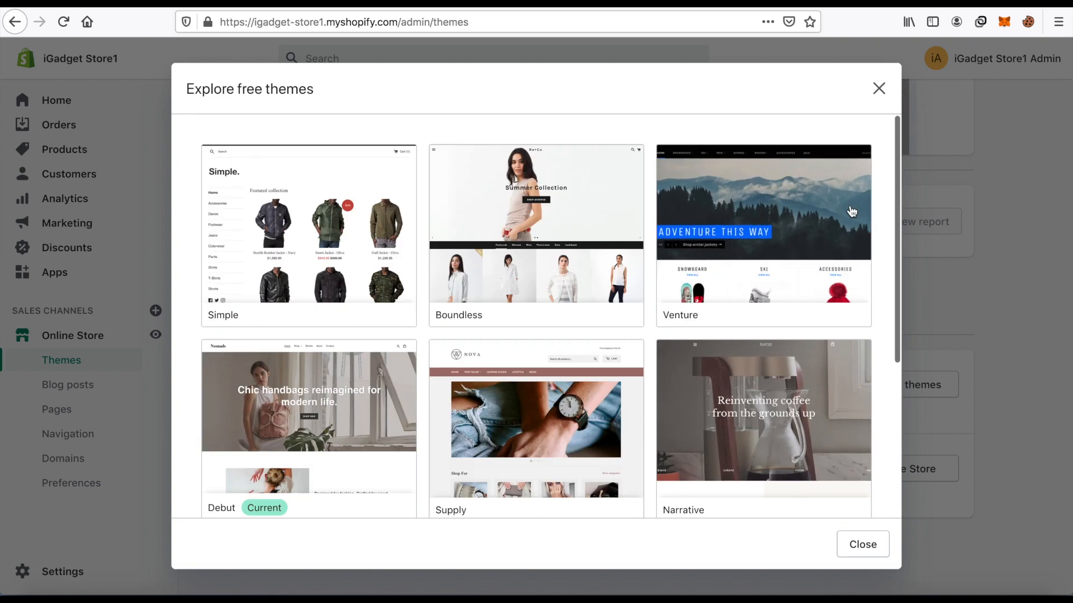
{"action": "scroll", "coordinate": [790, 205], "scroll_direction": "down", "scroll_amount": 3}
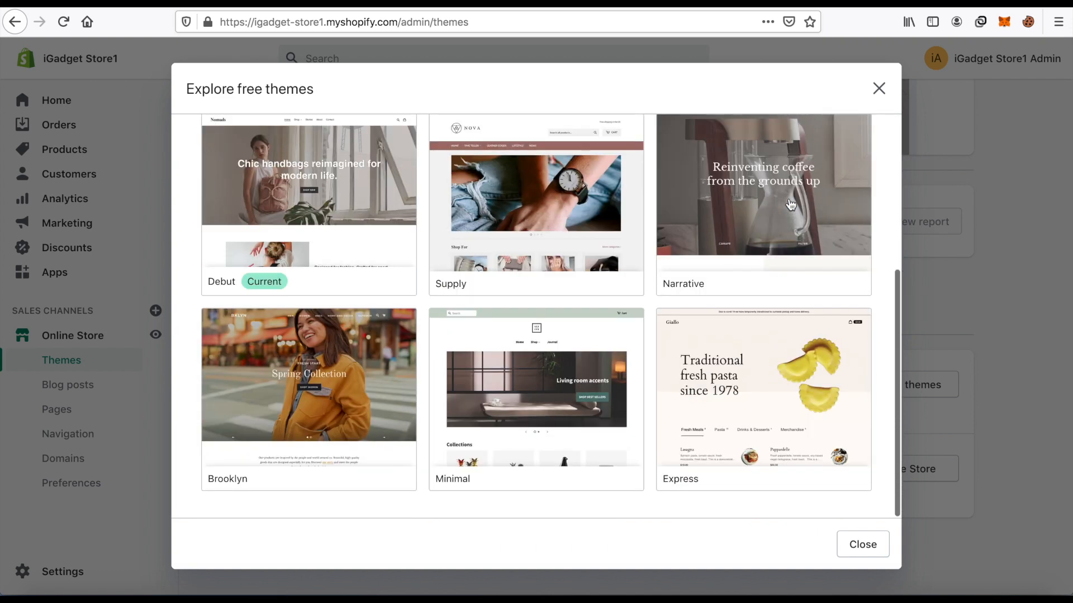
Compare the Minimal theme's Modern, Vintage and Fashion styles and add it to the theme library with the Fashion style.
{"action": "left_click", "coordinate": [553, 365]}
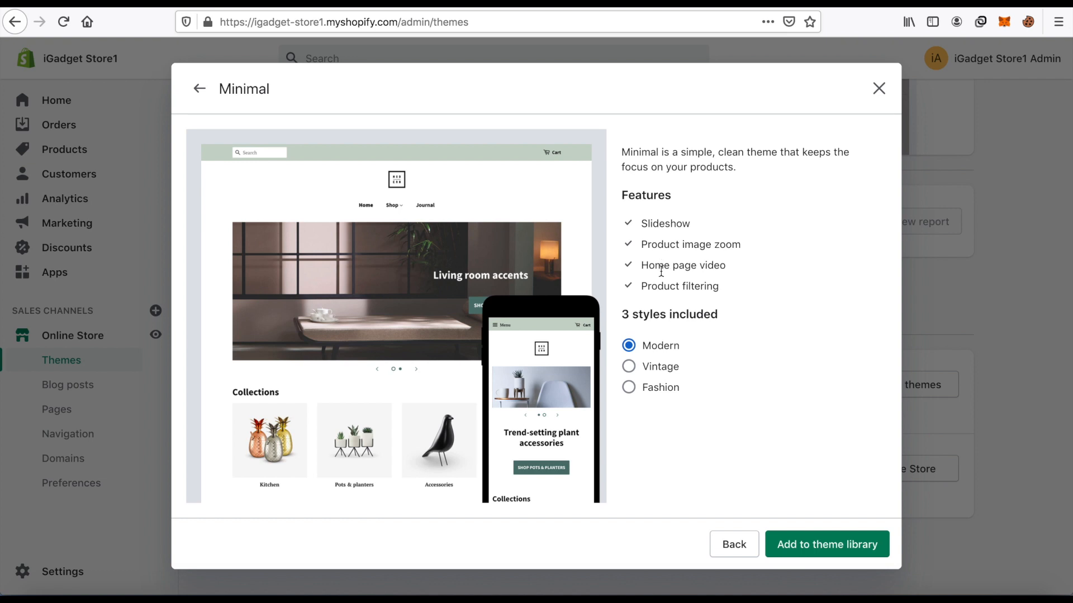
{"action": "left_click", "coordinate": [631, 369]}
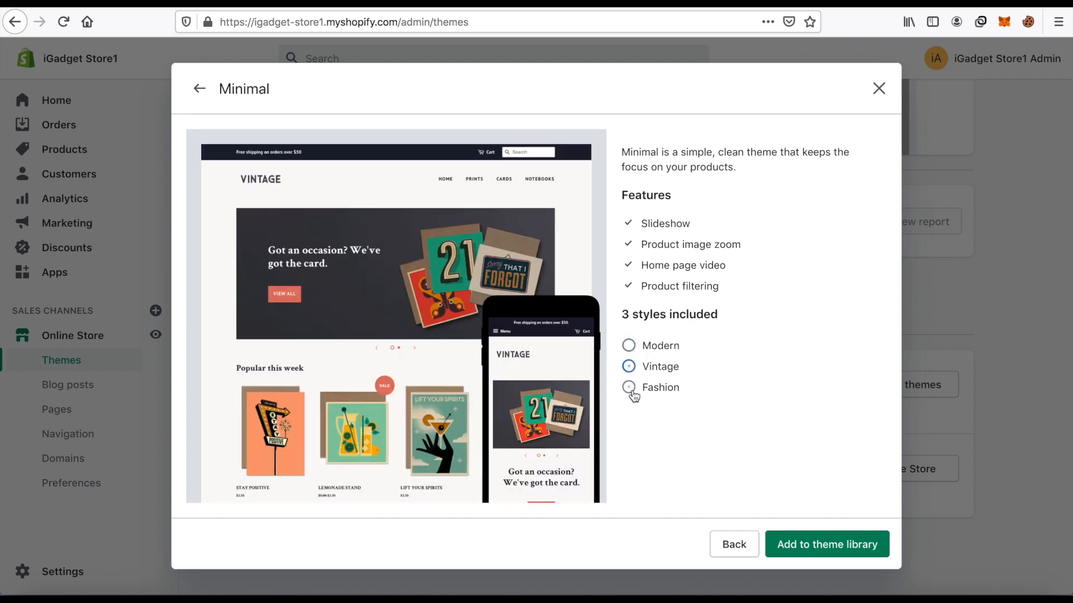
{"action": "left_click", "coordinate": [633, 396]}
{"action": "left_click", "coordinate": [652, 350]}
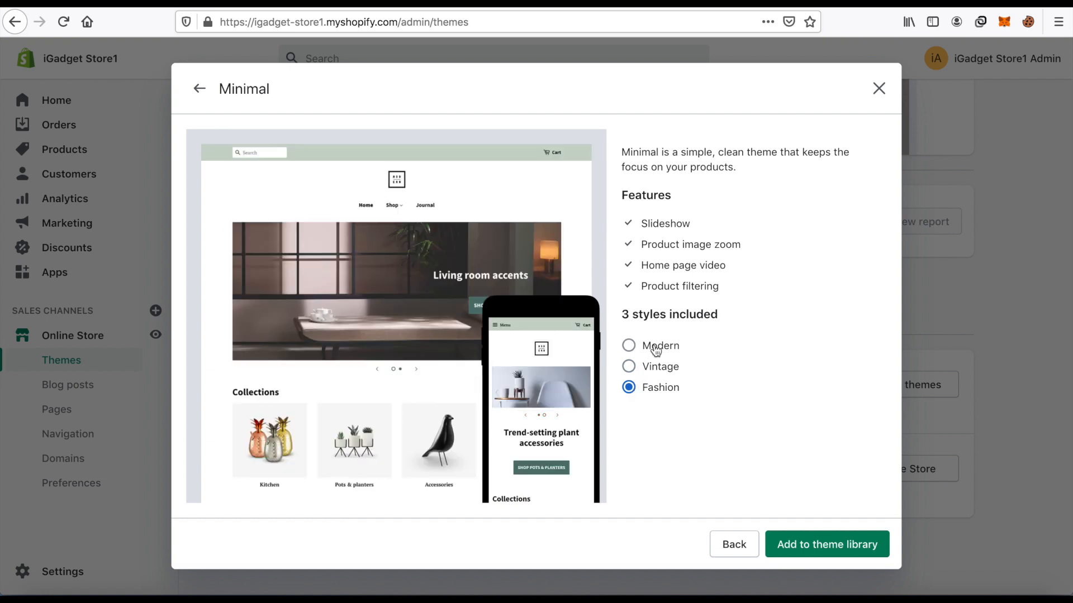
{"action": "left_click", "coordinate": [648, 396]}
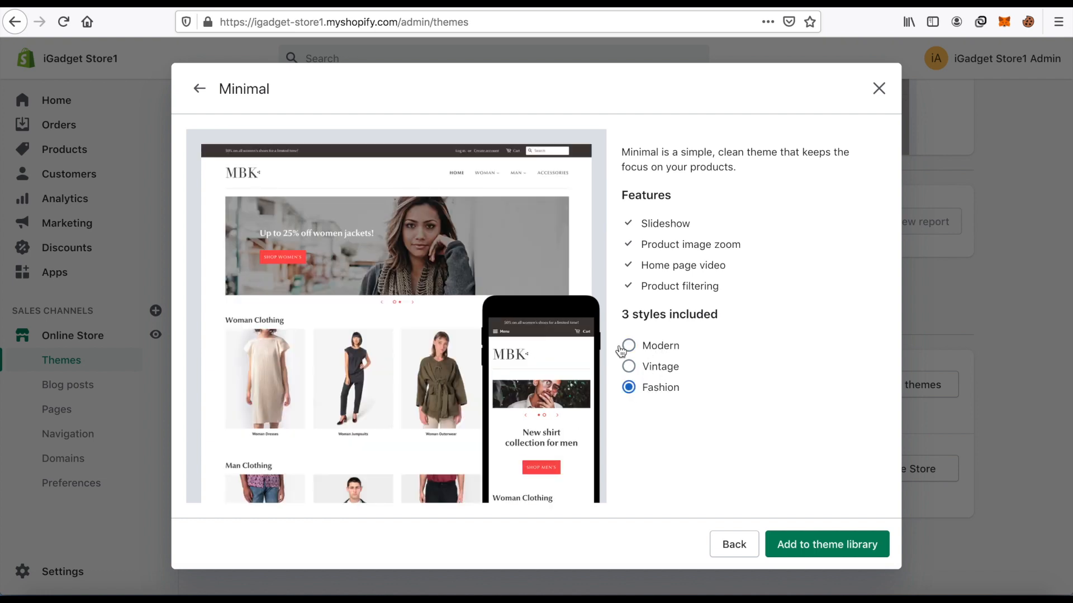
{"action": "left_click", "coordinate": [833, 550]}
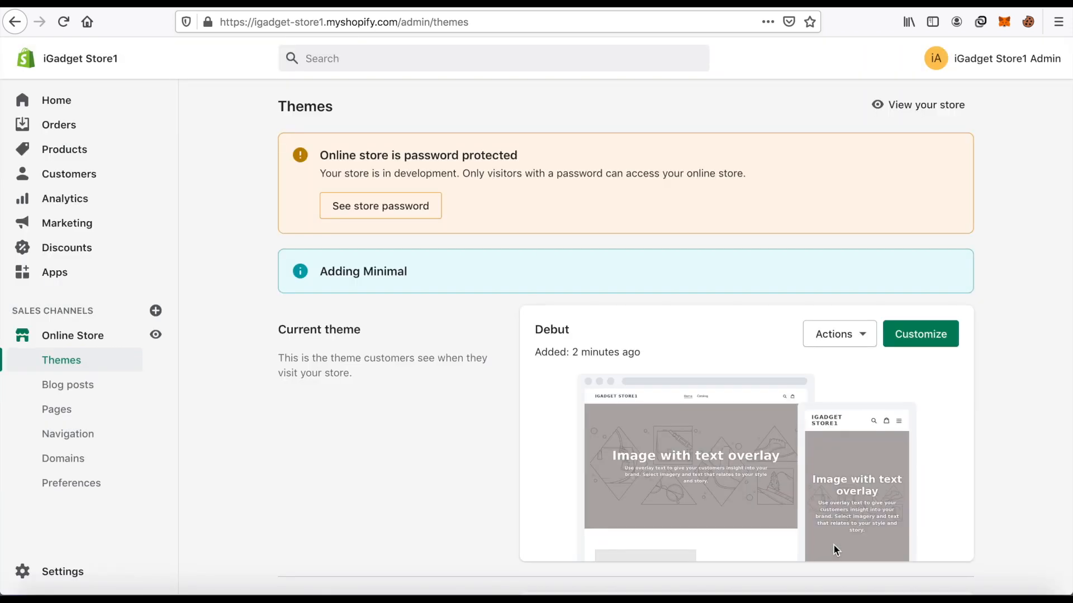
Review the Themes page, checking the current Debut theme and the Minimal theme's entry in the theme library.
{"action": "scroll", "coordinate": [863, 271], "scroll_direction": "down", "scroll_amount": 8}
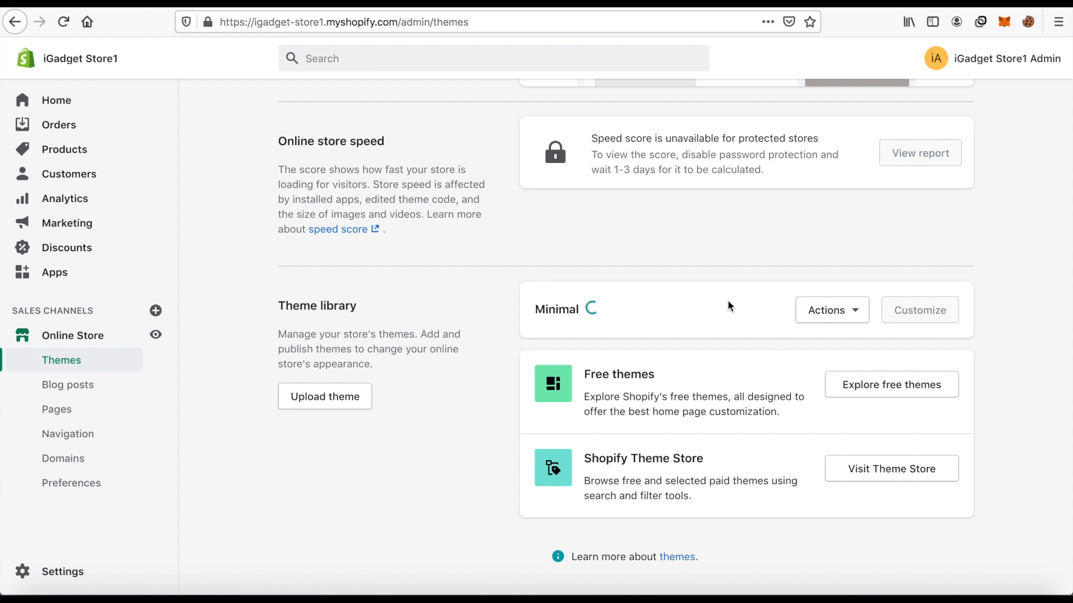
{"action": "scroll", "coordinate": [743, 290], "scroll_direction": "up", "scroll_amount": 8}
{"action": "scroll", "coordinate": [750, 287], "scroll_direction": "down", "scroll_amount": 5}
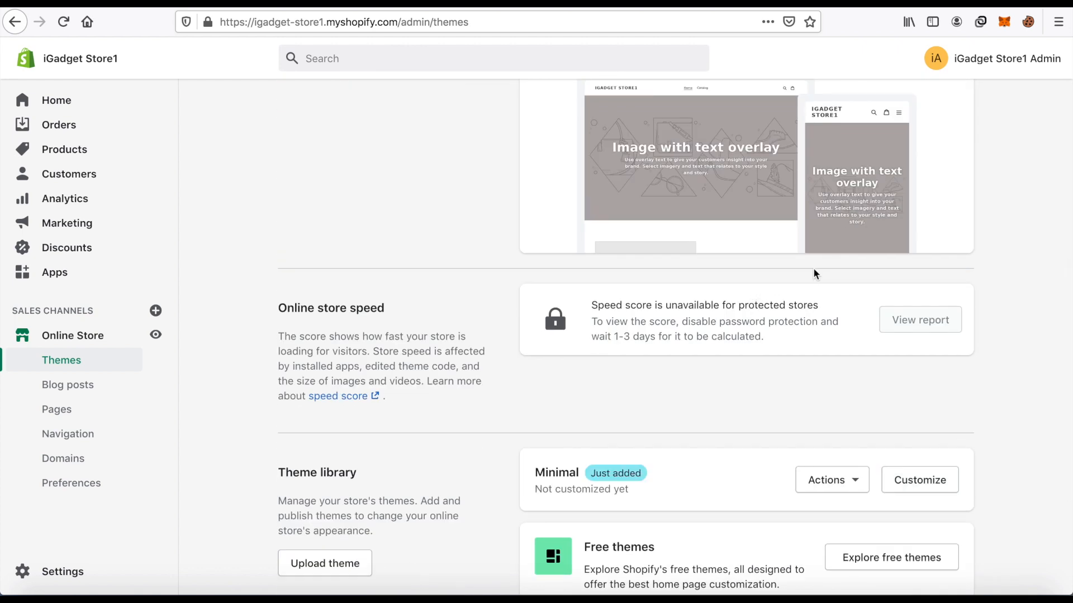
{"action": "scroll", "coordinate": [728, 287], "scroll_direction": "up", "scroll_amount": 6}
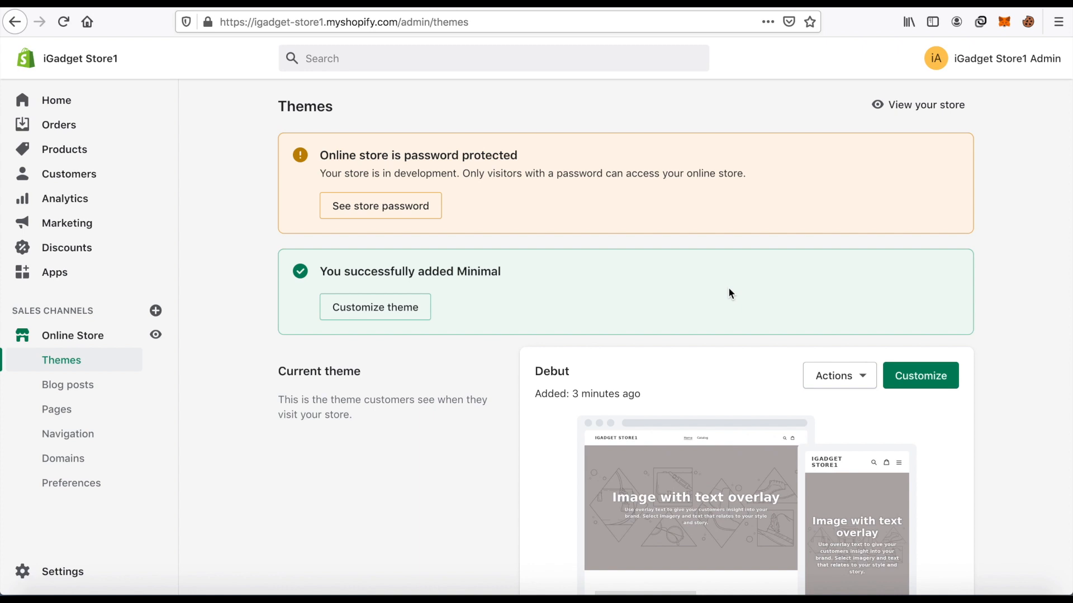
{"action": "scroll", "coordinate": [746, 278], "scroll_direction": "down", "scroll_amount": 5}
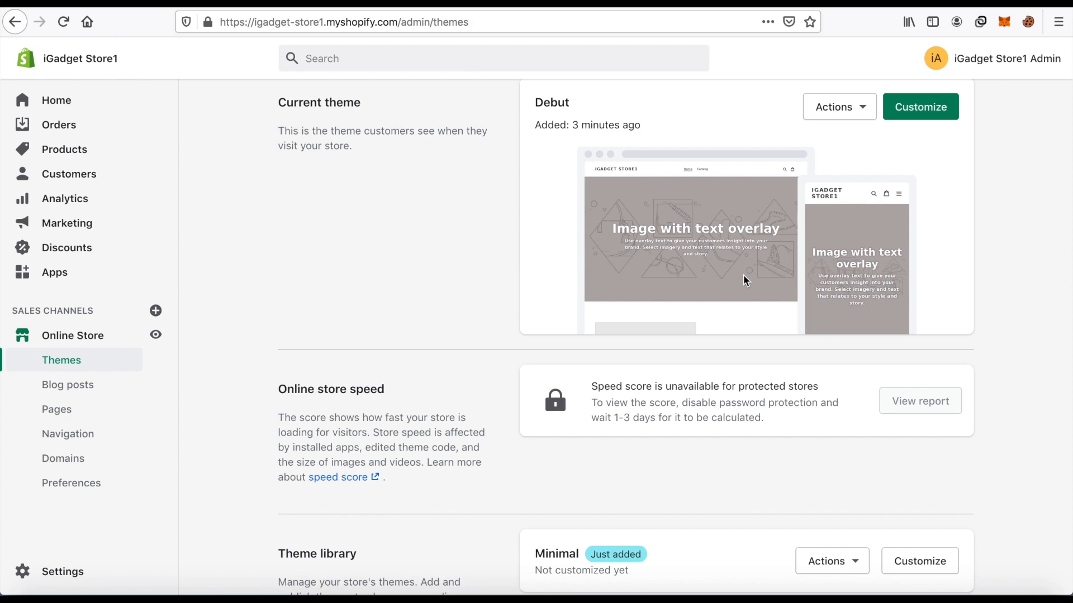
{"action": "scroll", "coordinate": [846, 277], "scroll_direction": "down", "scroll_amount": 4}
{"action": "scroll", "coordinate": [845, 276], "scroll_direction": "up", "scroll_amount": 5}
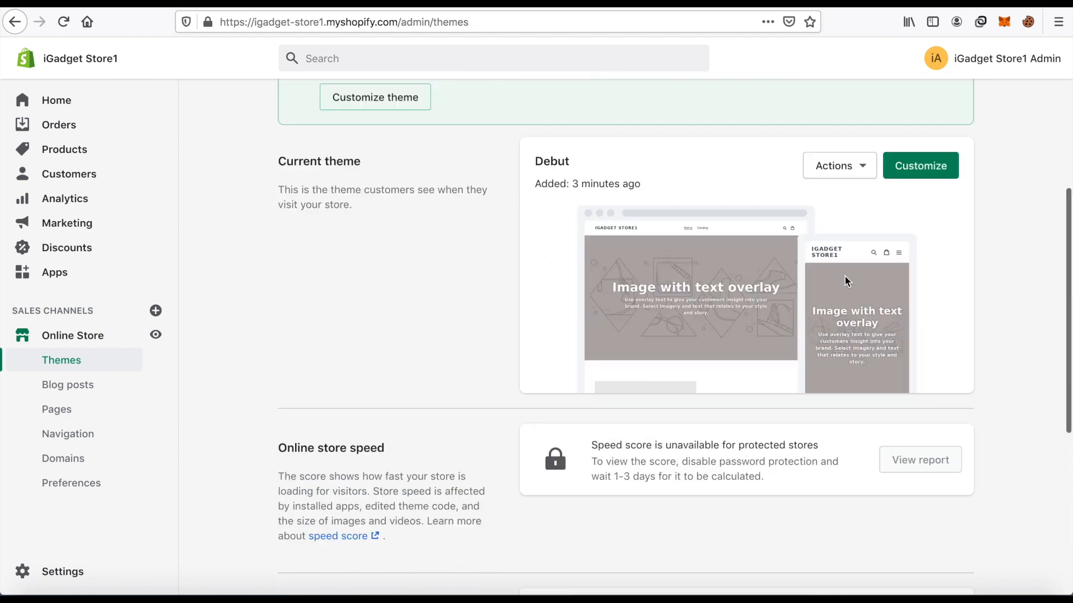
{"action": "scroll", "coordinate": [845, 281], "scroll_direction": "up", "scroll_amount": 4}
{"action": "scroll", "coordinate": [864, 277], "scroll_direction": "down", "scroll_amount": 4}
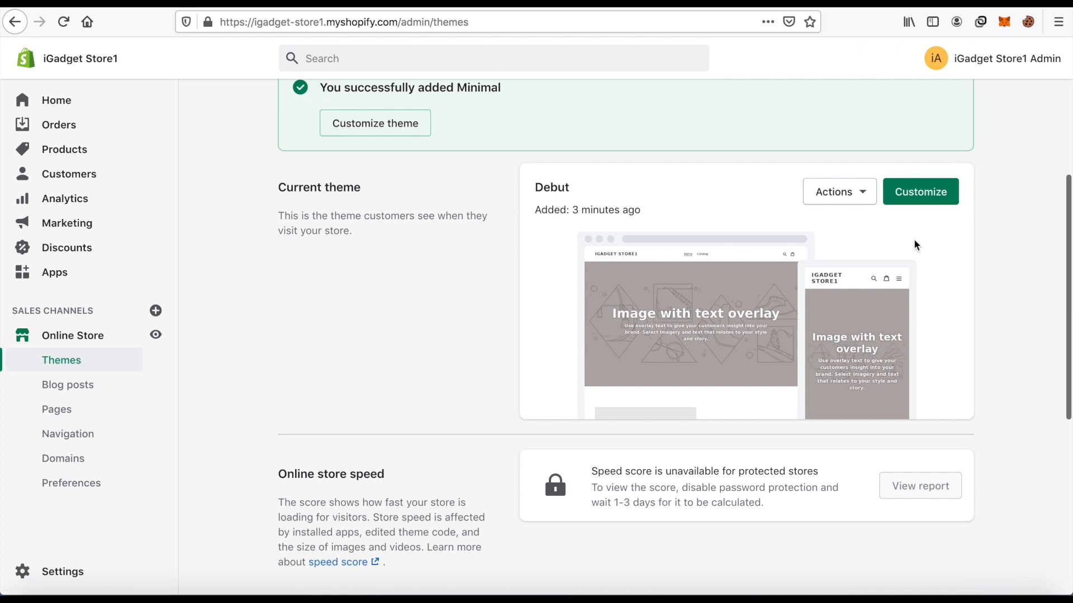
{"action": "scroll", "coordinate": [913, 246], "scroll_direction": "down", "scroll_amount": 5}
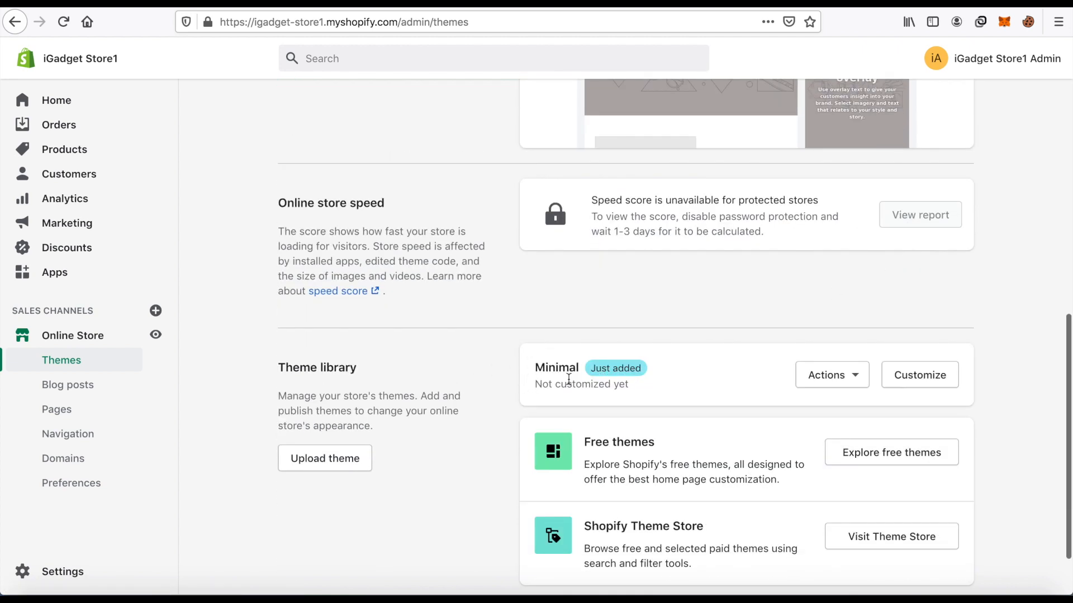
Preview the Minimal theme from the theme library, look through its whole home page, and return to the store's Themes page.
{"action": "left_click", "coordinate": [849, 380]}
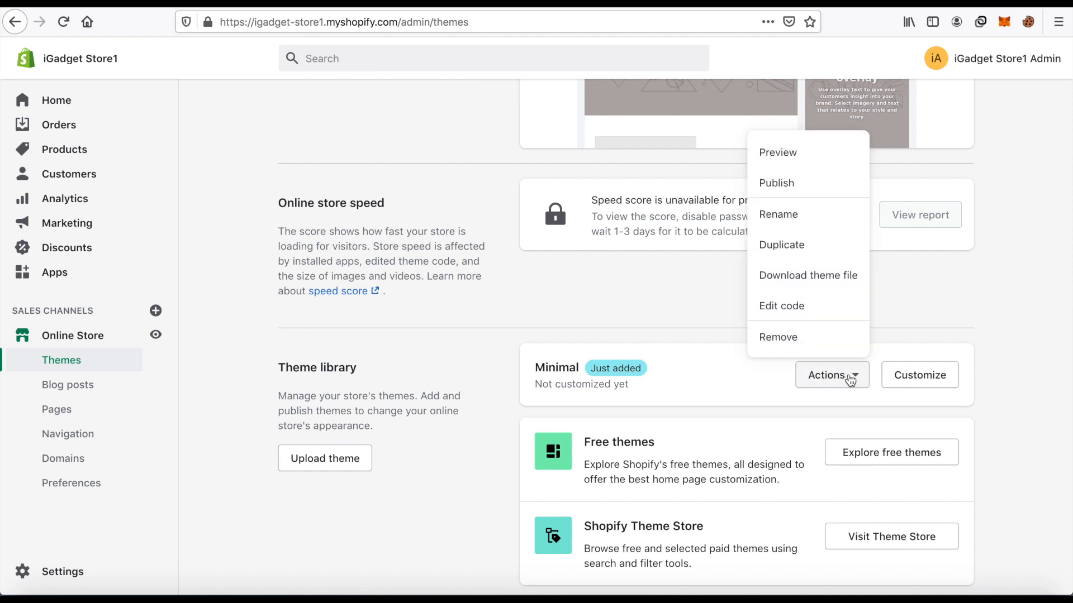
{"action": "left_click", "coordinate": [792, 157]}
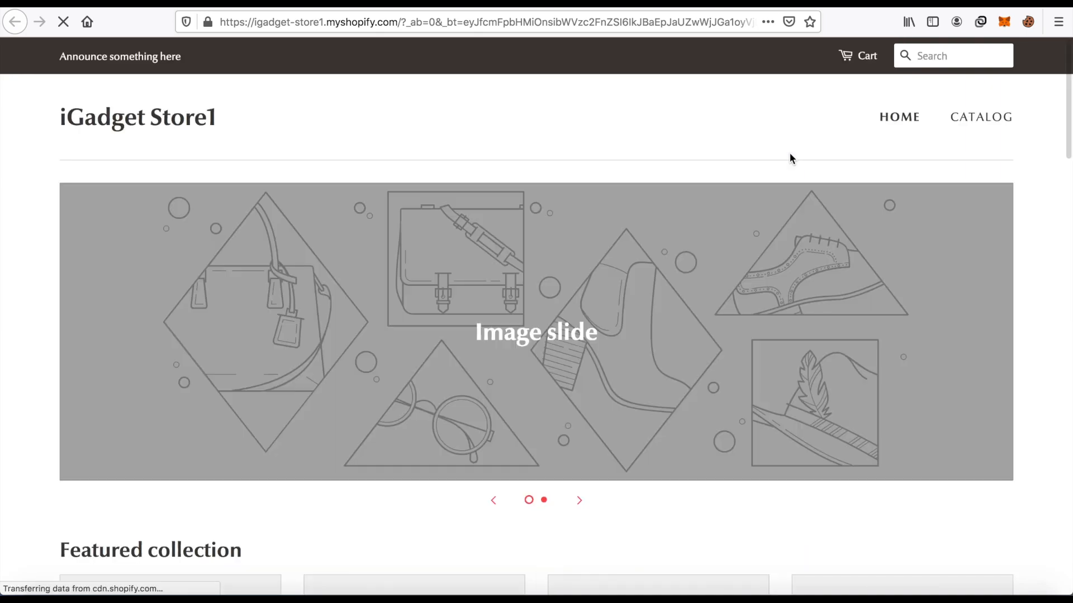
{"action": "scroll", "coordinate": [333, 132], "scroll_direction": "down", "scroll_amount": 6}
{"action": "scroll", "coordinate": [333, 132], "scroll_direction": "up", "scroll_amount": 6}
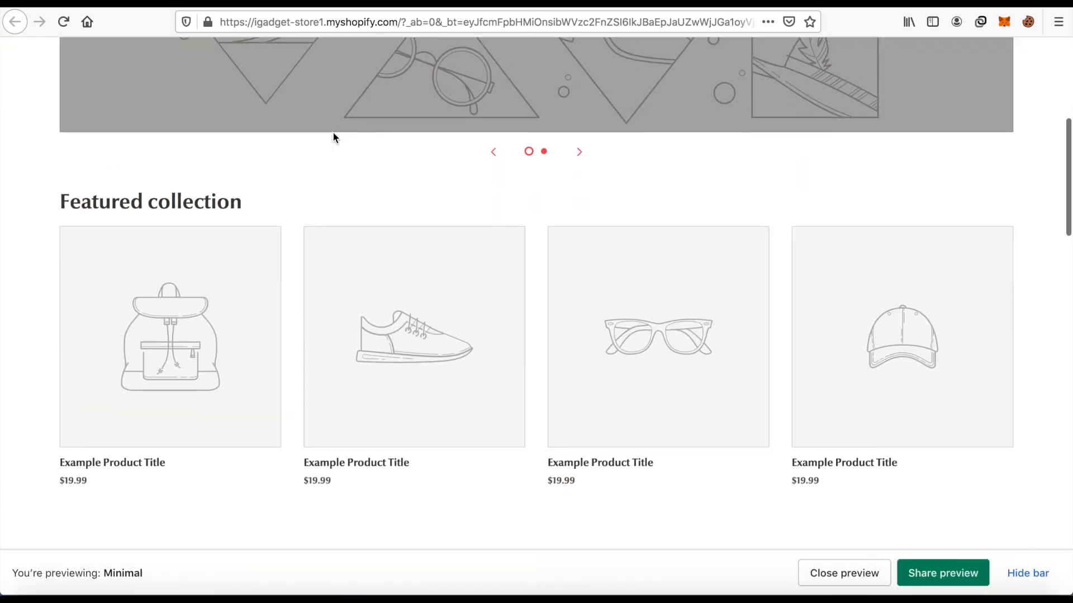
{"action": "scroll", "coordinate": [415, 144], "scroll_direction": "down", "scroll_amount": 15}
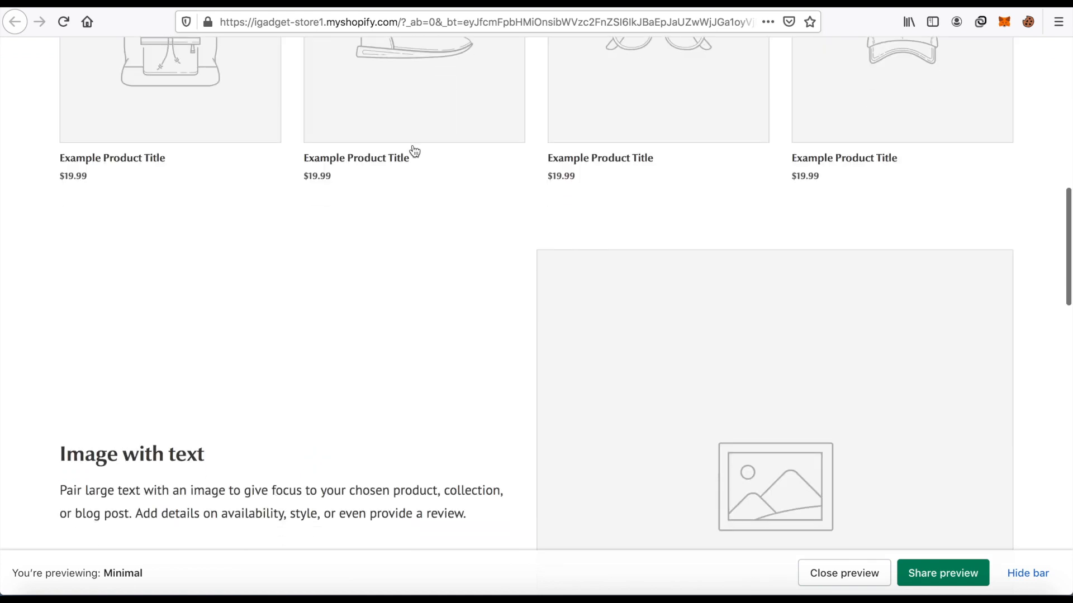
{"action": "scroll", "coordinate": [410, 148], "scroll_direction": "up", "scroll_amount": 8}
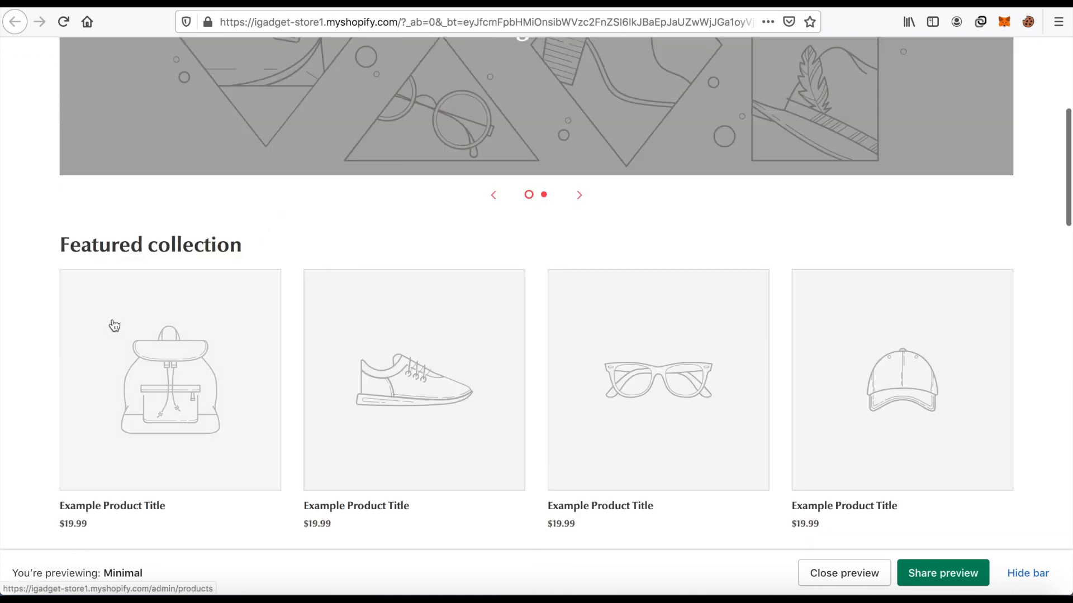
{"action": "scroll", "coordinate": [309, 321], "scroll_direction": "up", "scroll_amount": 5}
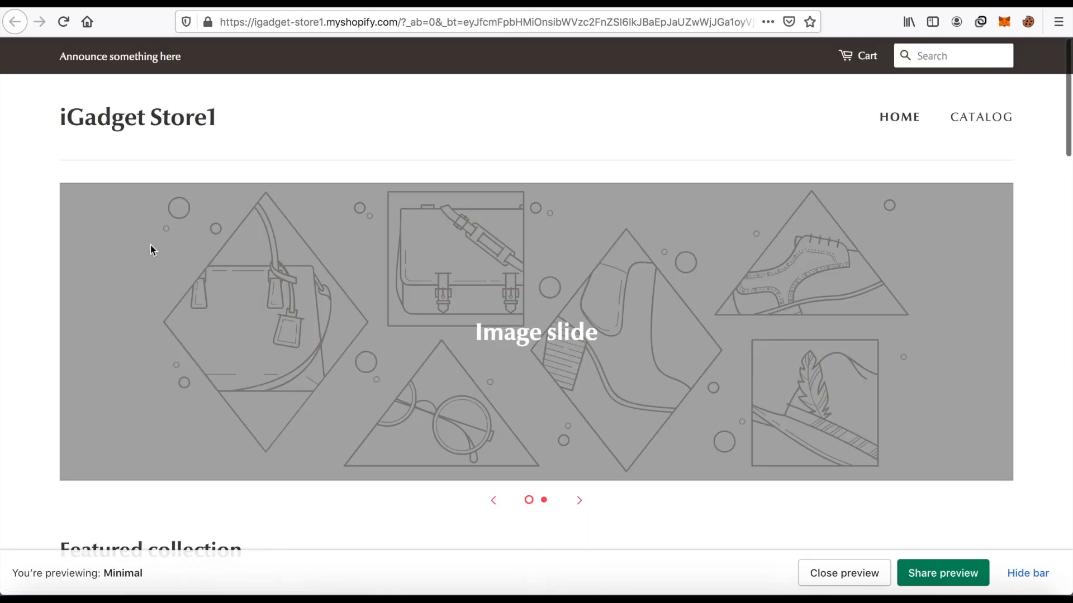
{"action": "scroll", "coordinate": [448, 347], "scroll_direction": "down", "scroll_amount": 10}
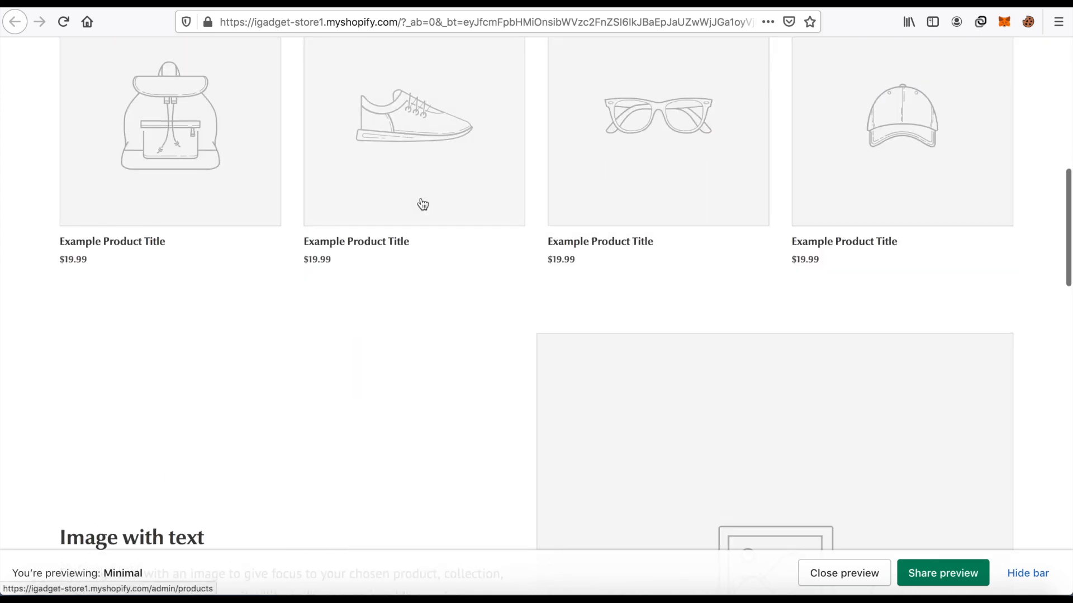
{"action": "scroll", "coordinate": [419, 203], "scroll_direction": "down", "scroll_amount": 6}
{"action": "scroll", "coordinate": [426, 209], "scroll_direction": "down", "scroll_amount": 8}
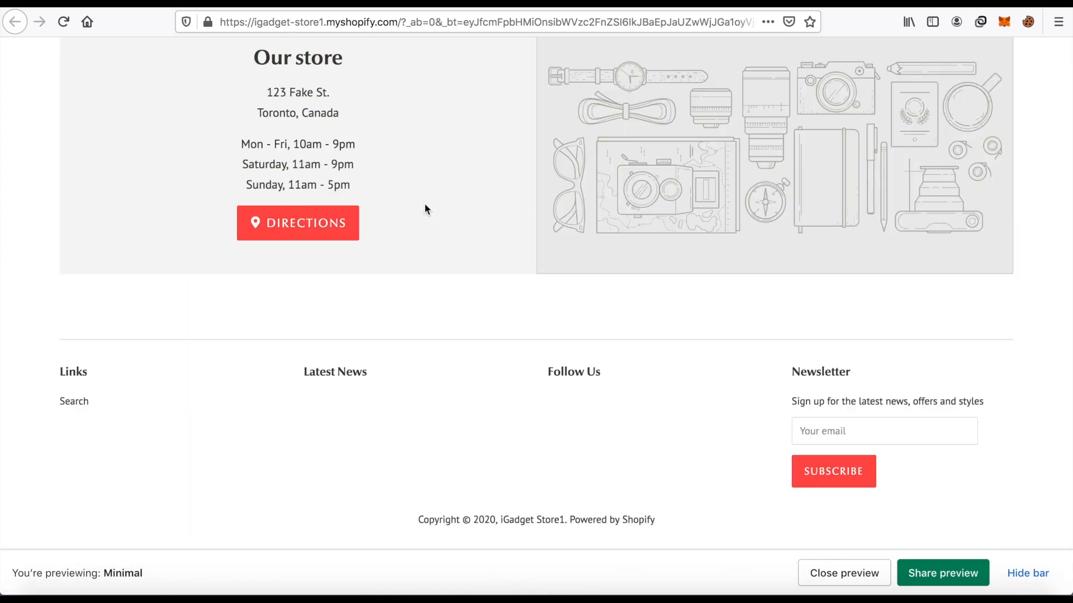
{"action": "scroll", "coordinate": [720, 218], "scroll_direction": "up", "scroll_amount": 3}
{"action": "scroll", "coordinate": [720, 218], "scroll_direction": "up", "scroll_amount": 20}
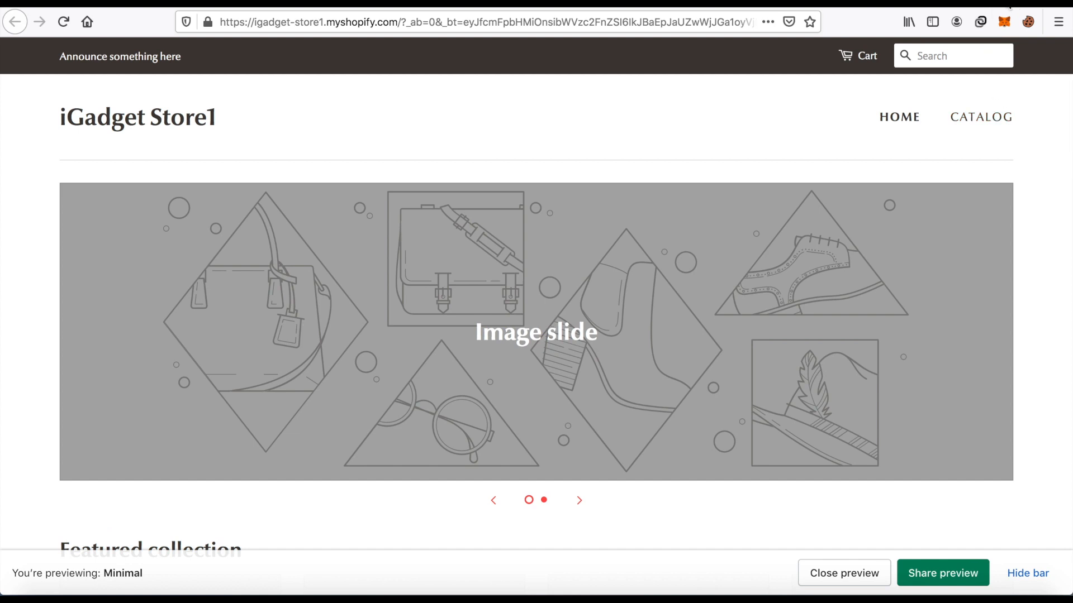
{"action": "left_click", "coordinate": [15, 22]}
{"action": "left_click", "coordinate": [599, 313]}
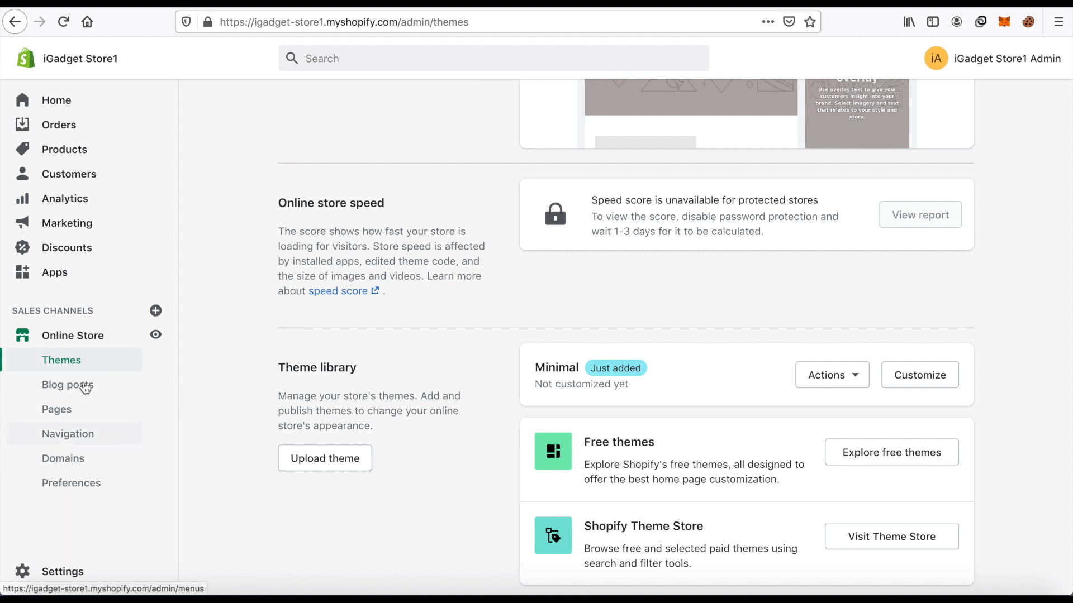
Open the full holiday marketing collection from the store's Apps page, continue to the Shopify App Store with the store owner's account, and browse the apps.
{"action": "left_click", "coordinate": [55, 272]}
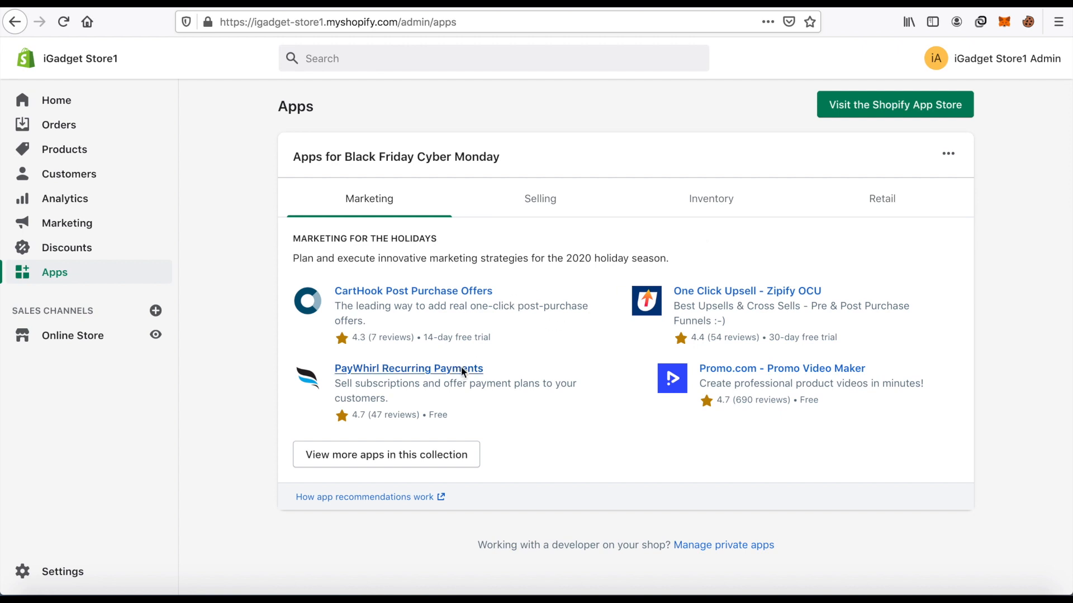
{"action": "left_click", "coordinate": [429, 458]}
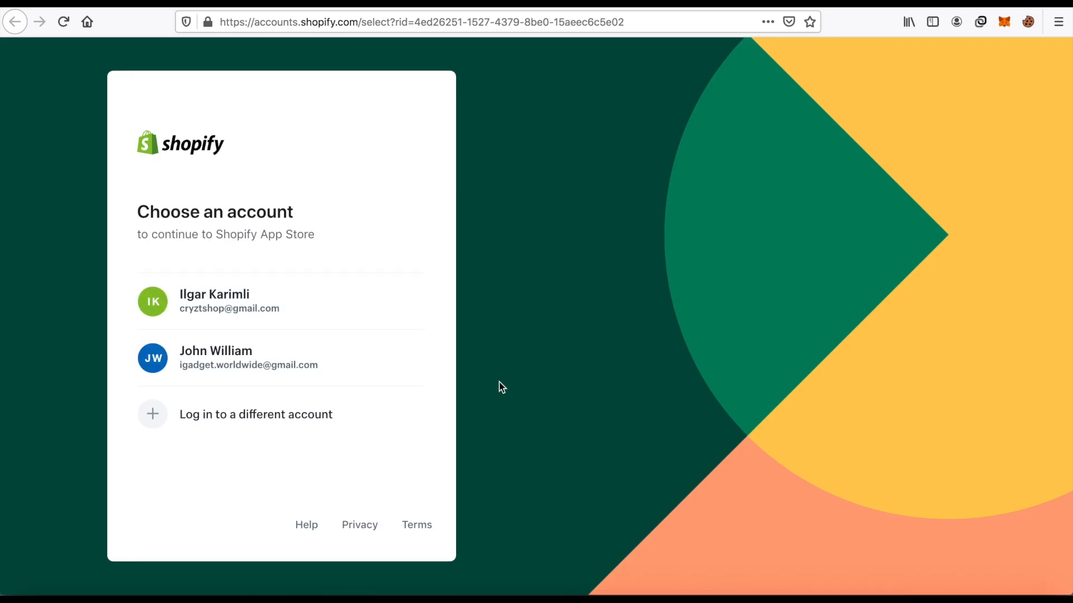
{"action": "left_click", "coordinate": [254, 367]}
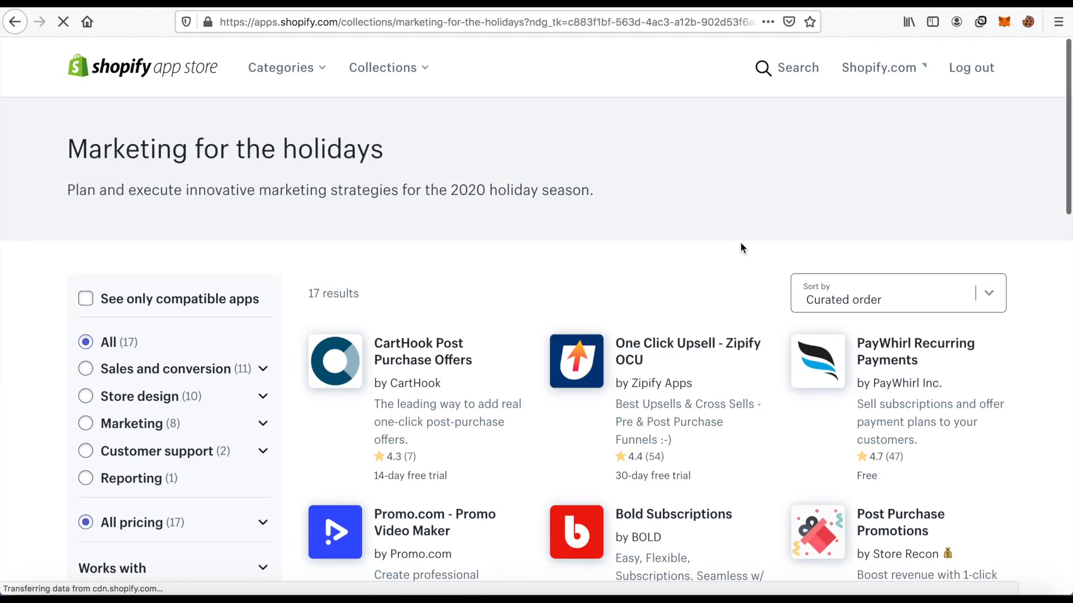
{"action": "scroll", "coordinate": [899, 290], "scroll_direction": "down", "scroll_amount": 5}
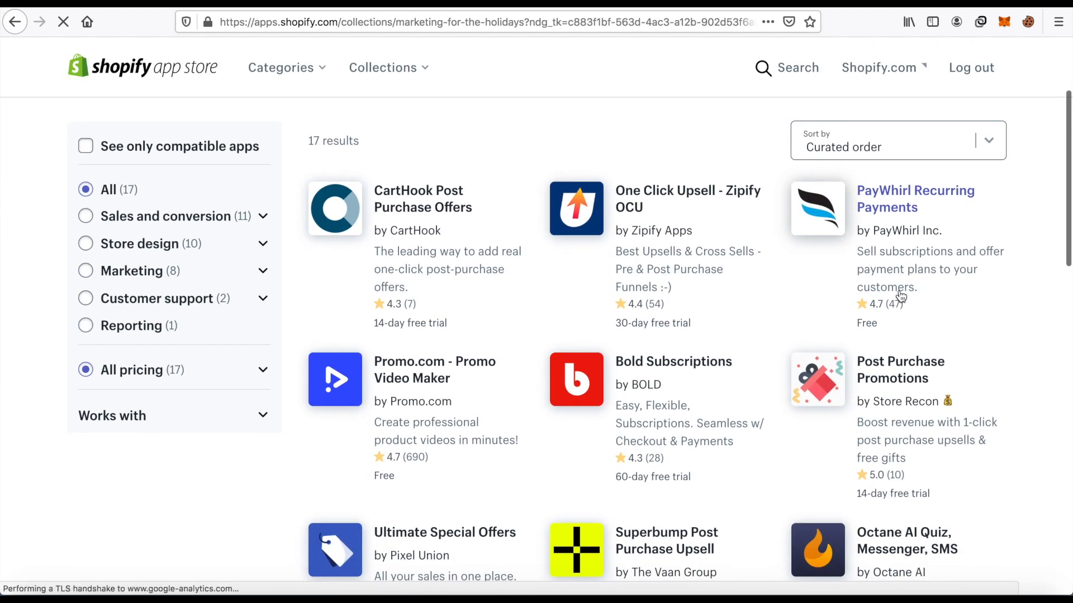
{"action": "scroll", "coordinate": [892, 300], "scroll_direction": "down", "scroll_amount": 6}
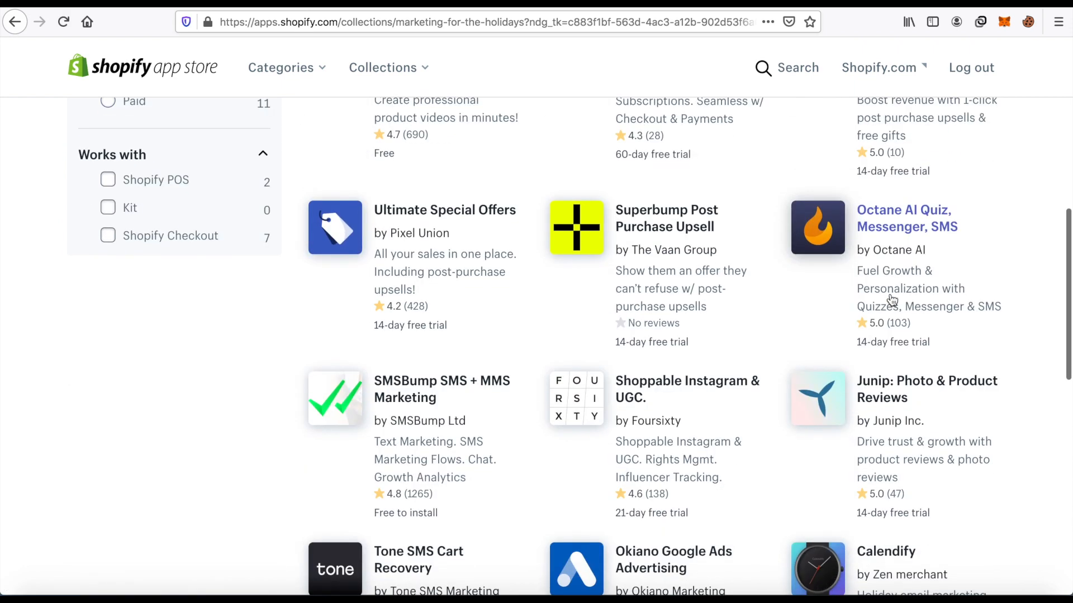
{"action": "scroll", "coordinate": [892, 300], "scroll_direction": "down", "scroll_amount": 5}
{"action": "scroll", "coordinate": [893, 300], "scroll_direction": "down", "scroll_amount": 6}
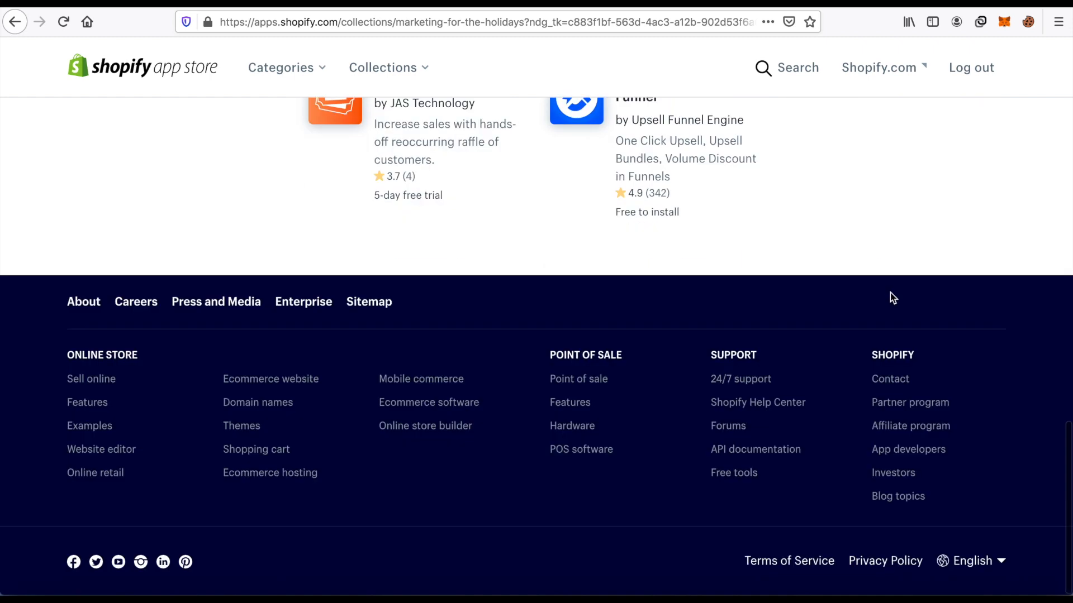
{"action": "scroll", "coordinate": [893, 297], "scroll_direction": "up", "scroll_amount": 20}
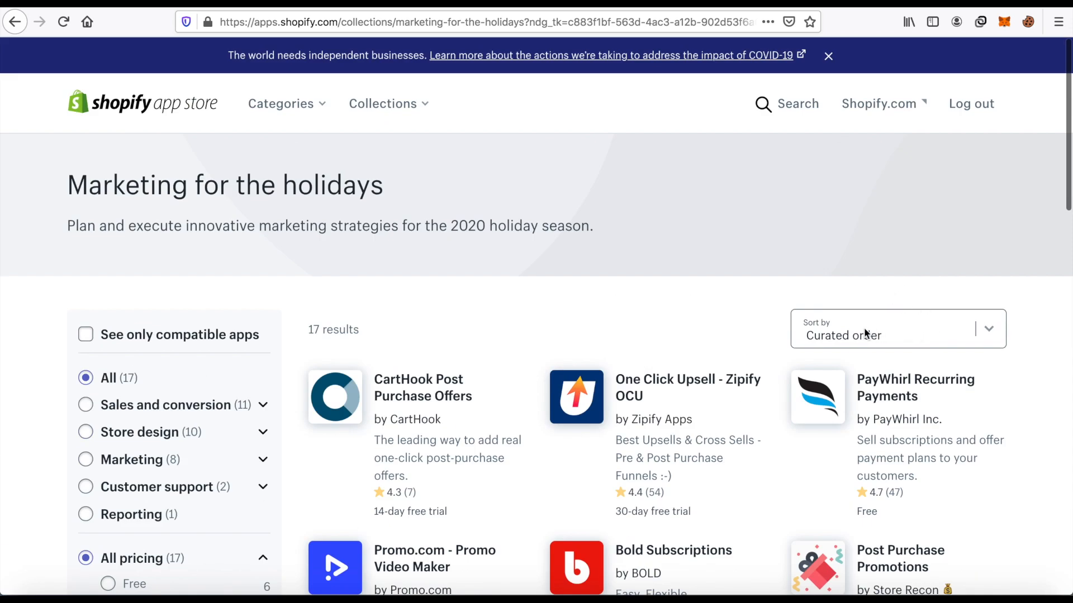
Search the Shopify App Store for oberlo and open the Oberlo - Dropshipping App listing.
{"action": "left_click", "coordinate": [783, 105]}
{"action": "type", "text": "oberl"}
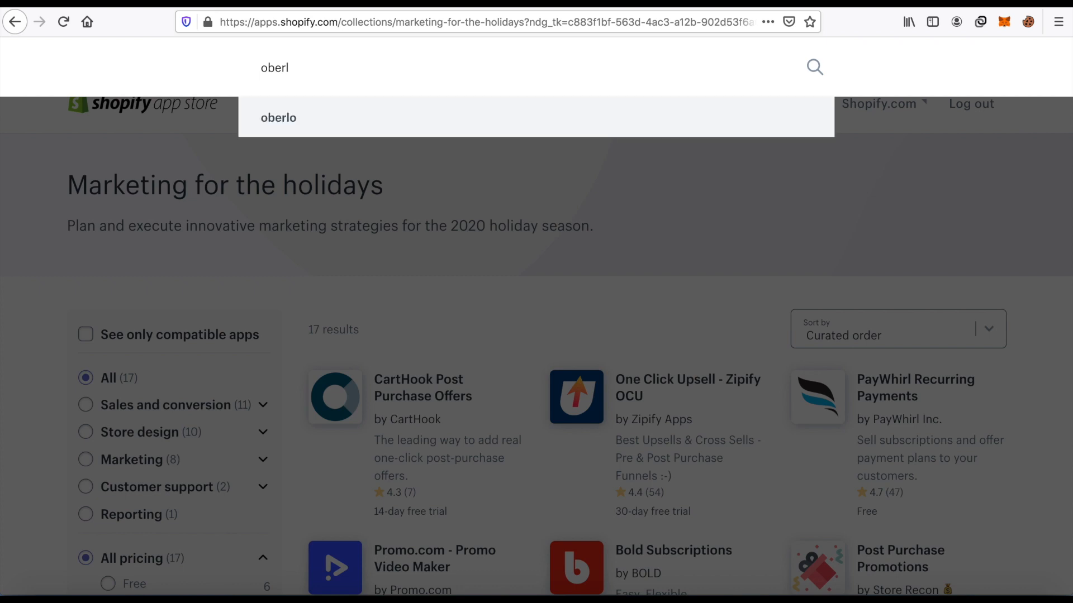
{"action": "left_click", "coordinate": [383, 119]}
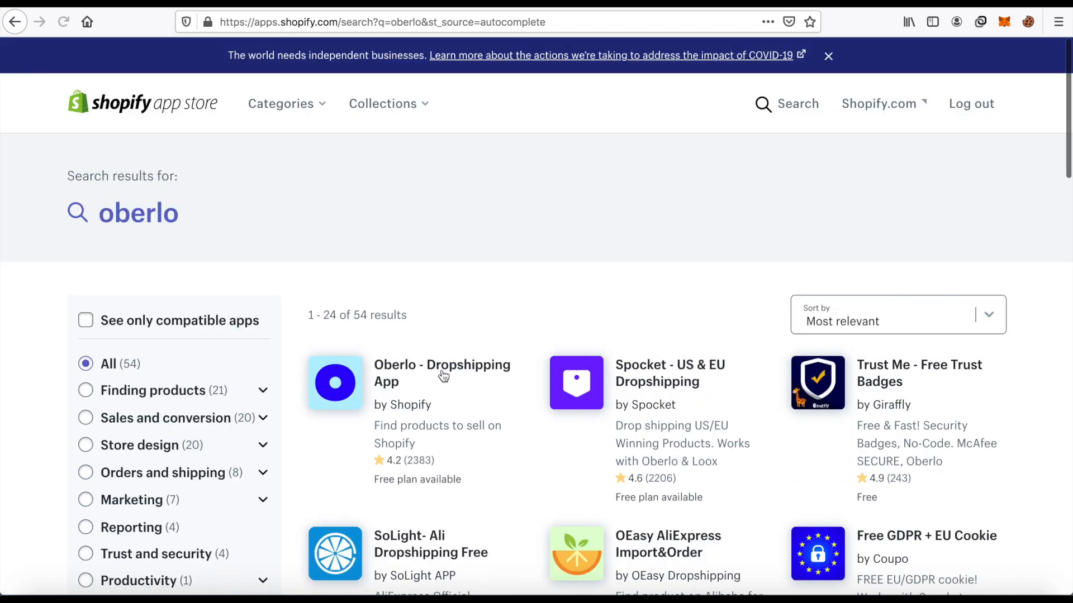
{"action": "left_click", "coordinate": [447, 375]}
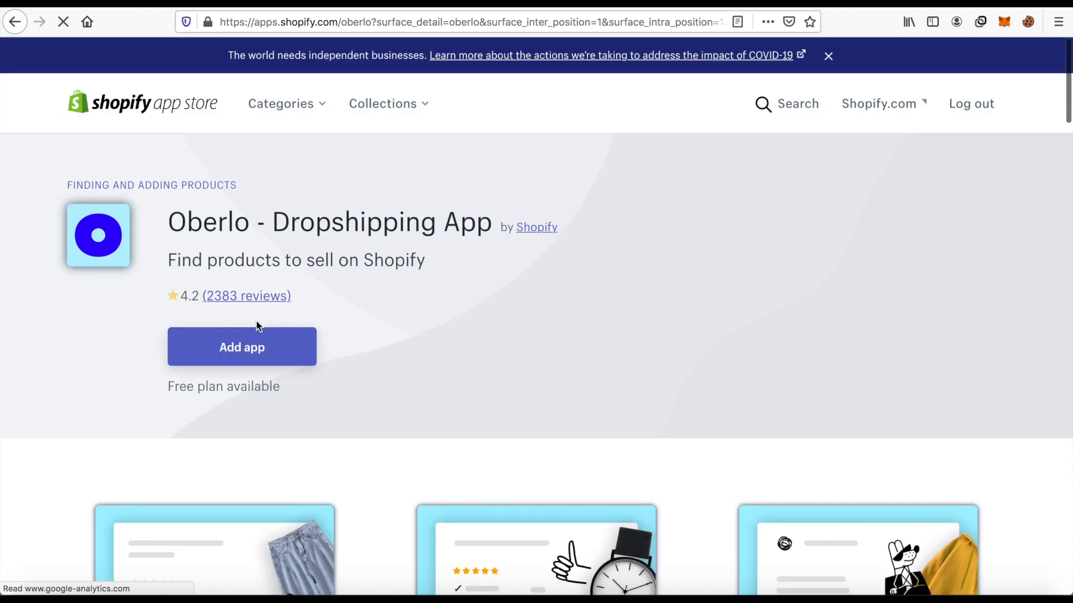
Add the Oberlo app to iGadget Store1, reviewing the requested permissions and approving the installation.
{"action": "left_click", "coordinate": [263, 359]}
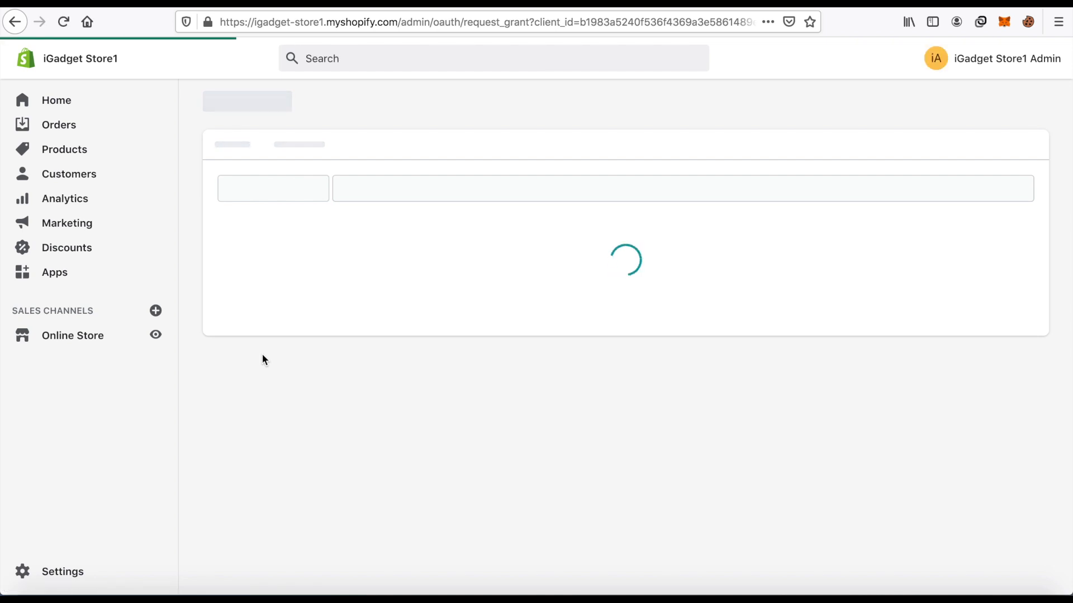
{"action": "scroll", "coordinate": [635, 285], "scroll_direction": "down", "scroll_amount": 5}
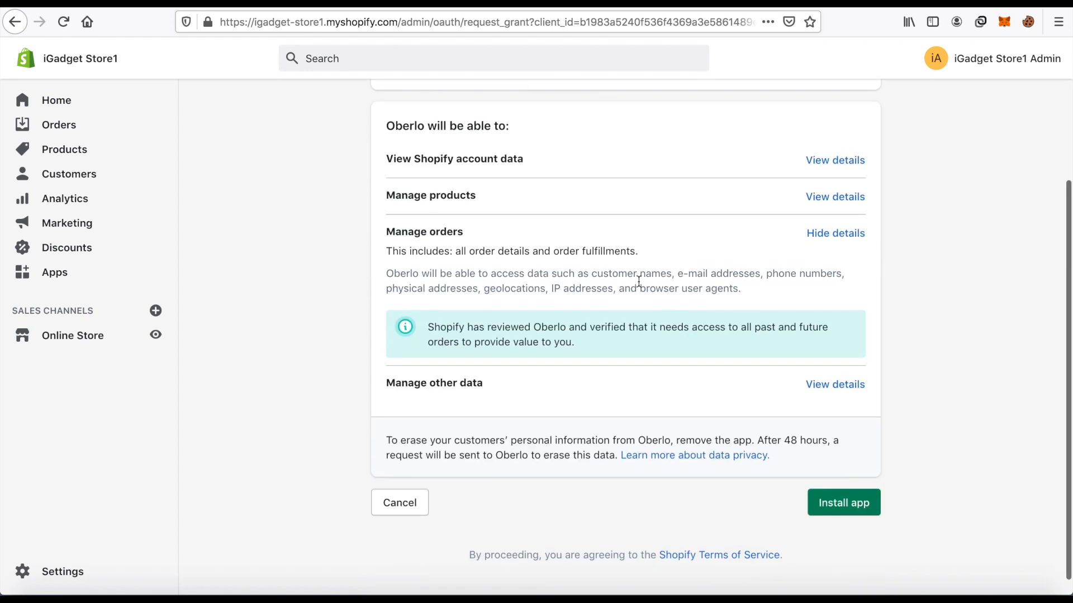
{"action": "left_click", "coordinate": [815, 496]}
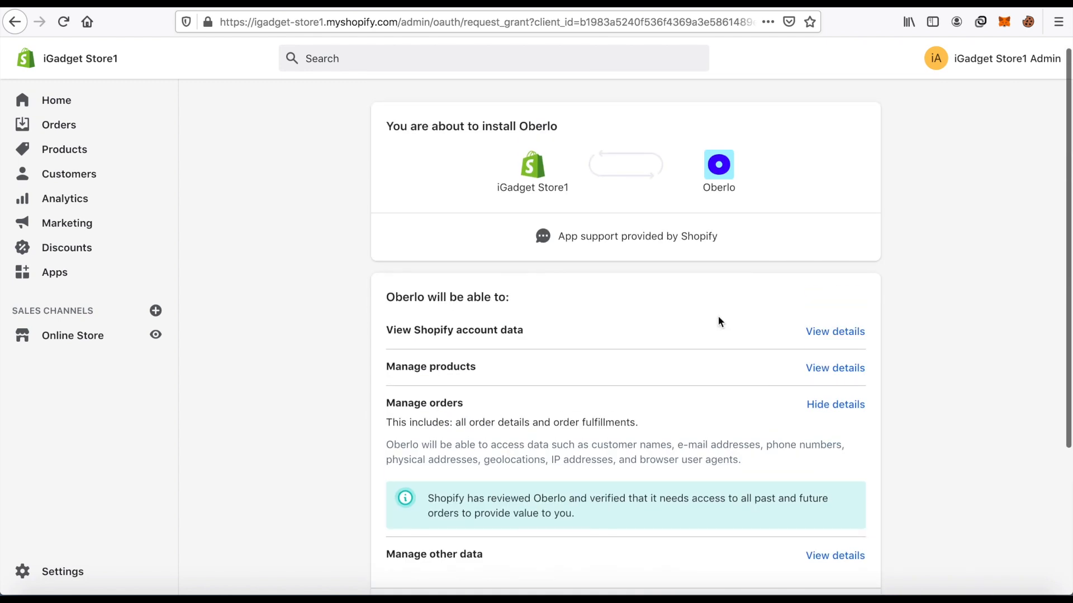
{"action": "scroll", "coordinate": [618, 211], "scroll_direction": "down", "scroll_amount": 5}
{"action": "left_click", "coordinate": [843, 485]}
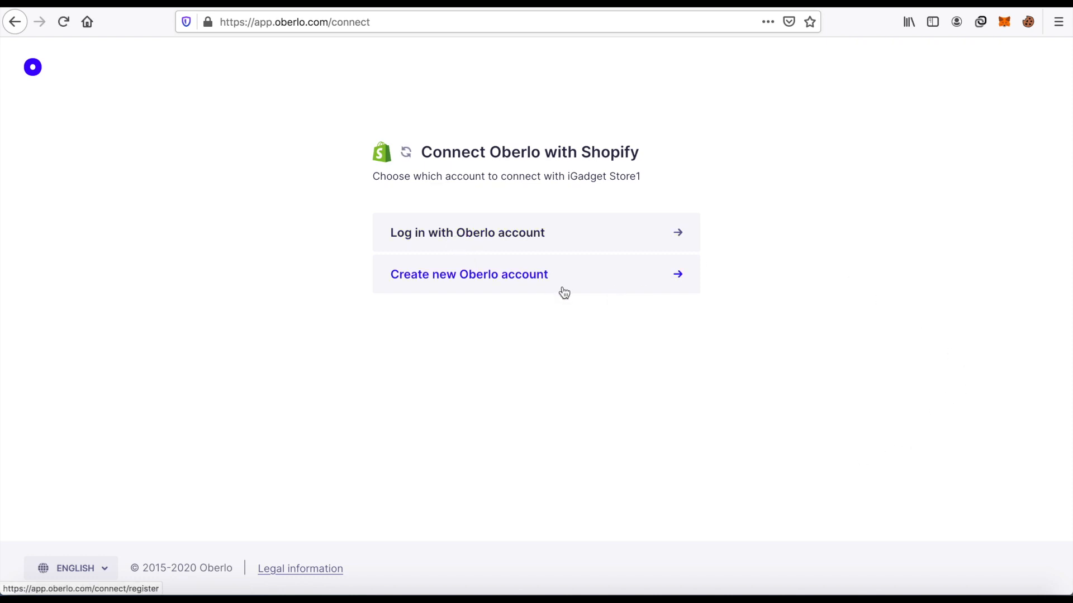
Start a new Oberlo account for iGadget Store1 and fill in its email with the business address copied from the Gmail account details.
{"action": "left_click", "coordinate": [487, 276]}
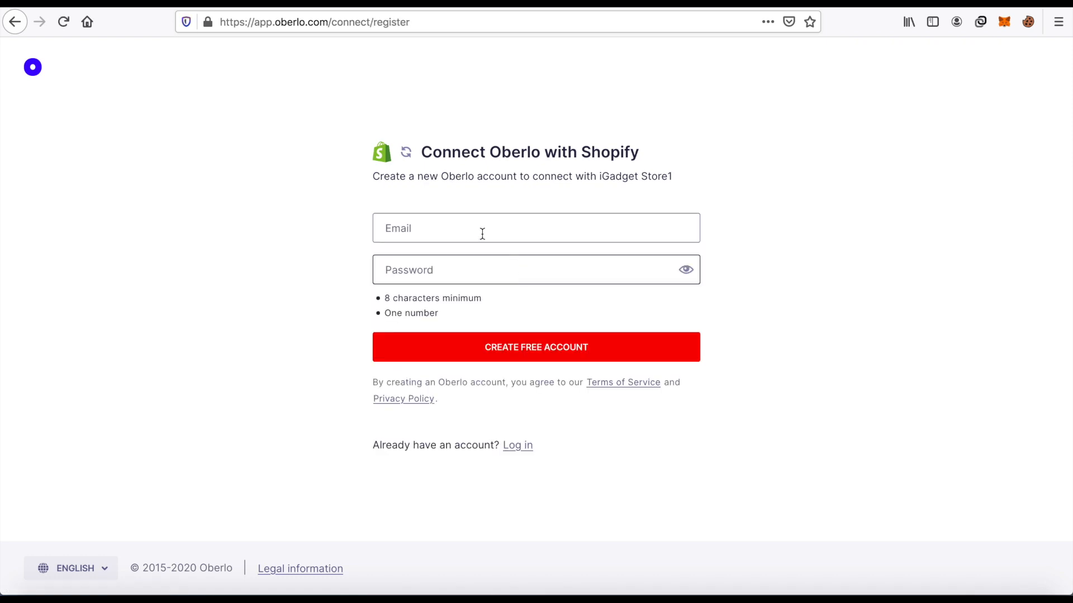
{"action": "left_click", "coordinate": [482, 234]}
{"action": "left_click", "coordinate": [481, 233]}
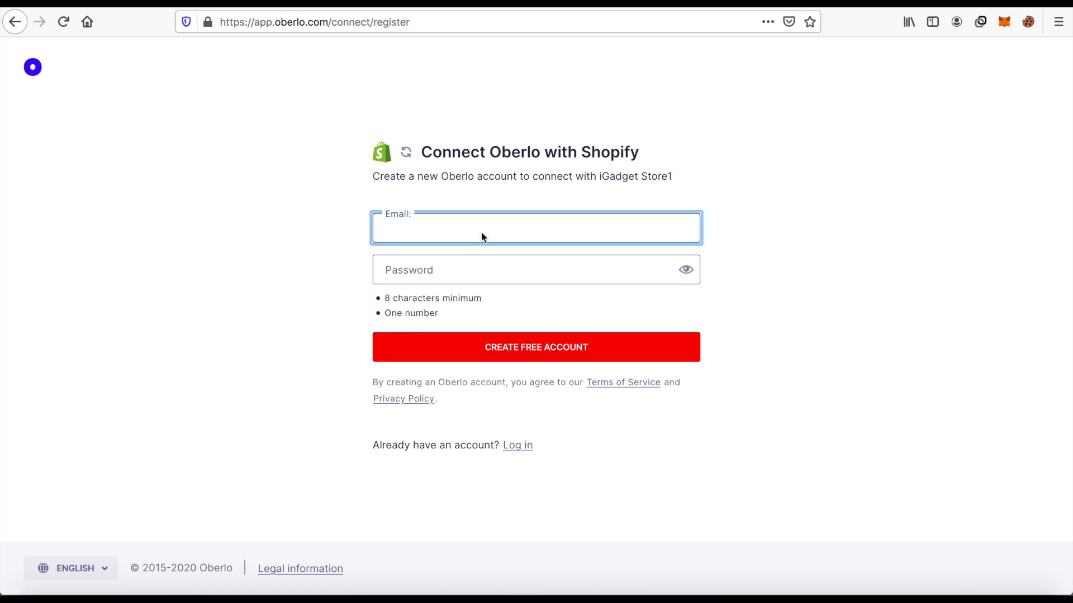
{"action": "left_click", "coordinate": [630, 5]}
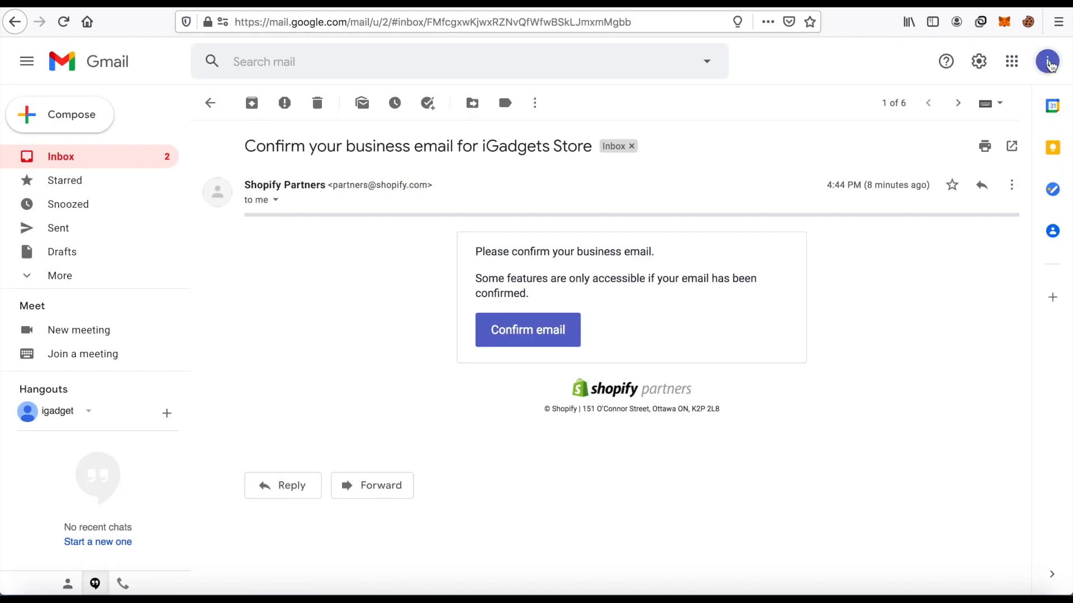
{"action": "left_click", "coordinate": [1046, 62]}
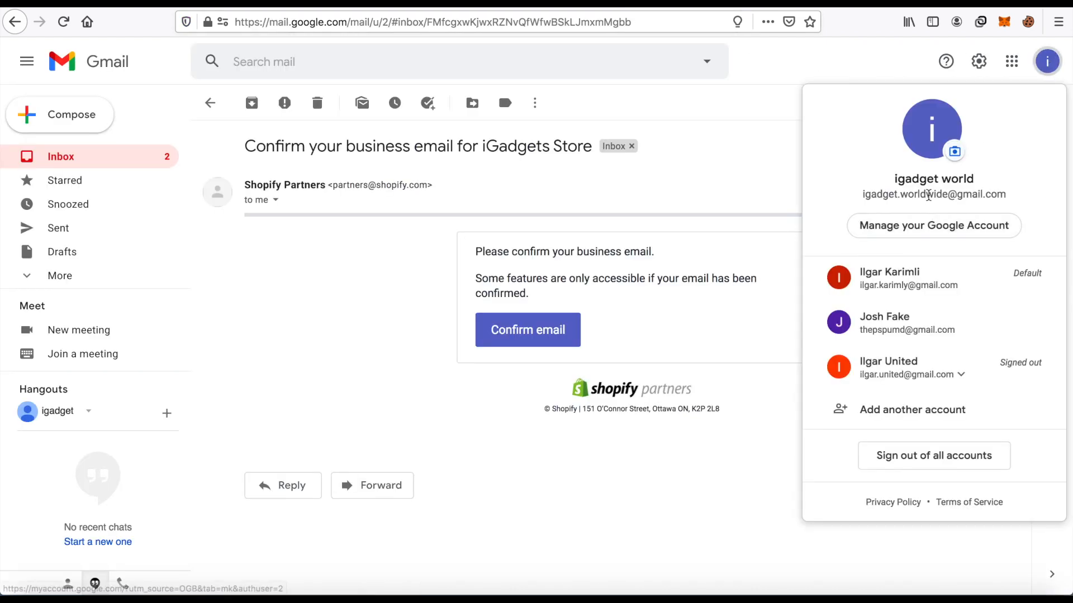
{"action": "mouse_move", "coordinate": [1010, 196]}
{"action": "left_mouse_down"}
{"action": "mouse_move", "coordinate": [894, 181]}
{"action": "mouse_move", "coordinate": [877, 195]}
{"action": "mouse_move", "coordinate": [1004, 196]}
{"action": "left_mouse_up"}
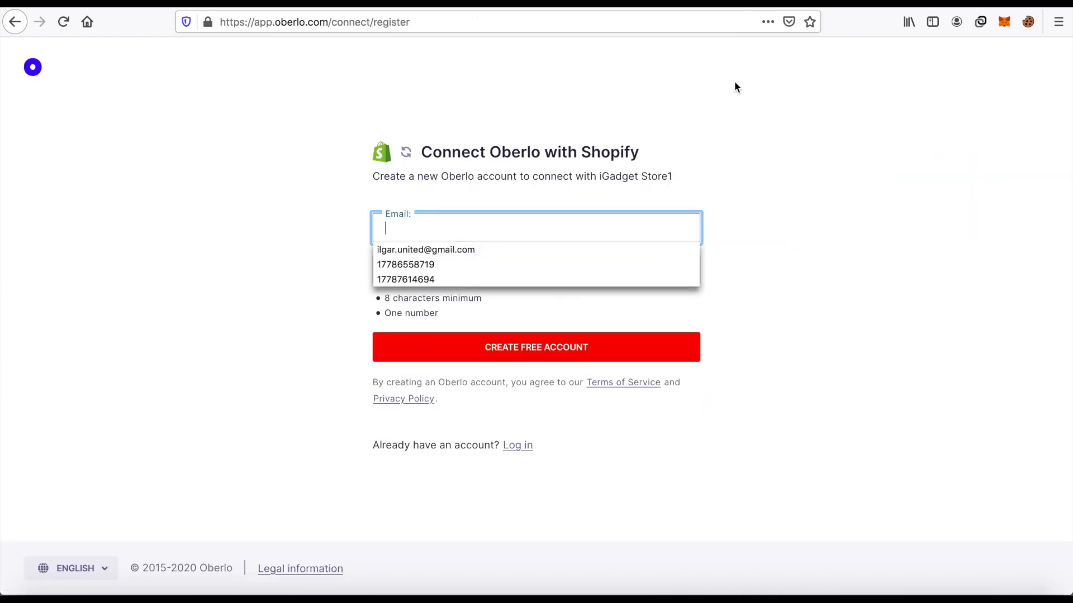
{"action": "key", "text": "ctrl+v"}
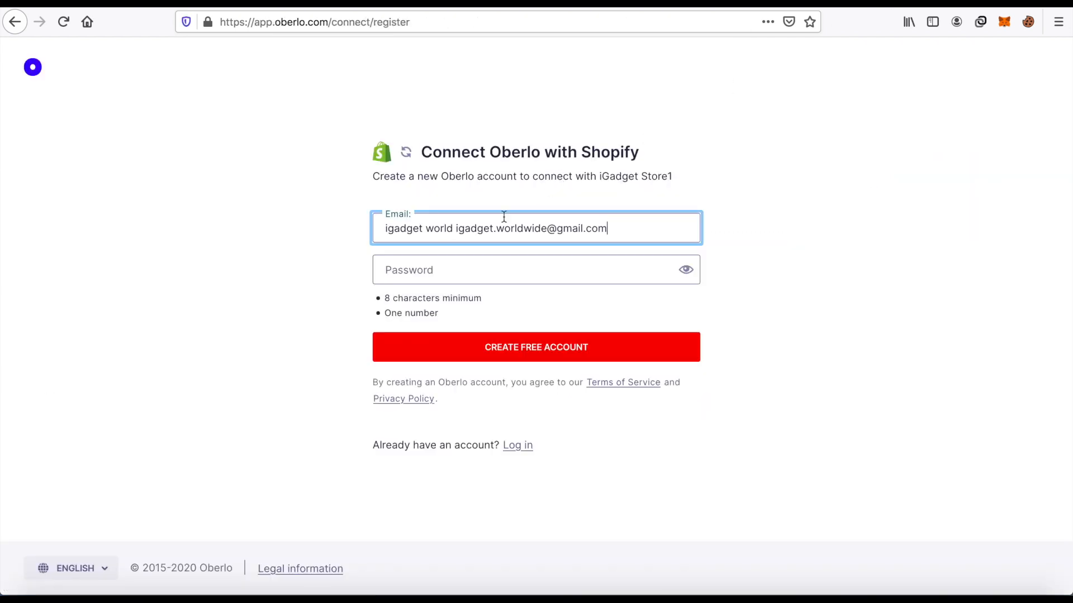
{"action": "left_click_drag", "start_coordinate": [457, 227], "coordinate": [299, 220]}
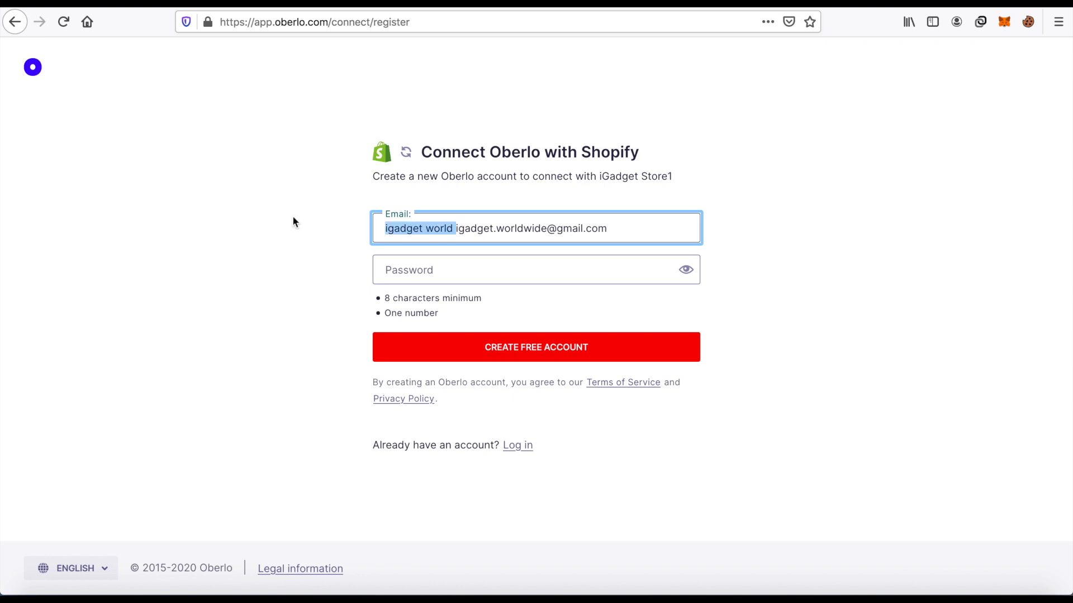
{"action": "key", "text": "BackSpace"}
Enter the account password, create the free Oberlo account, and save the login in the browser.
{"action": "left_click", "coordinate": [429, 276]}
{"action": "type", "text": "abcde"}
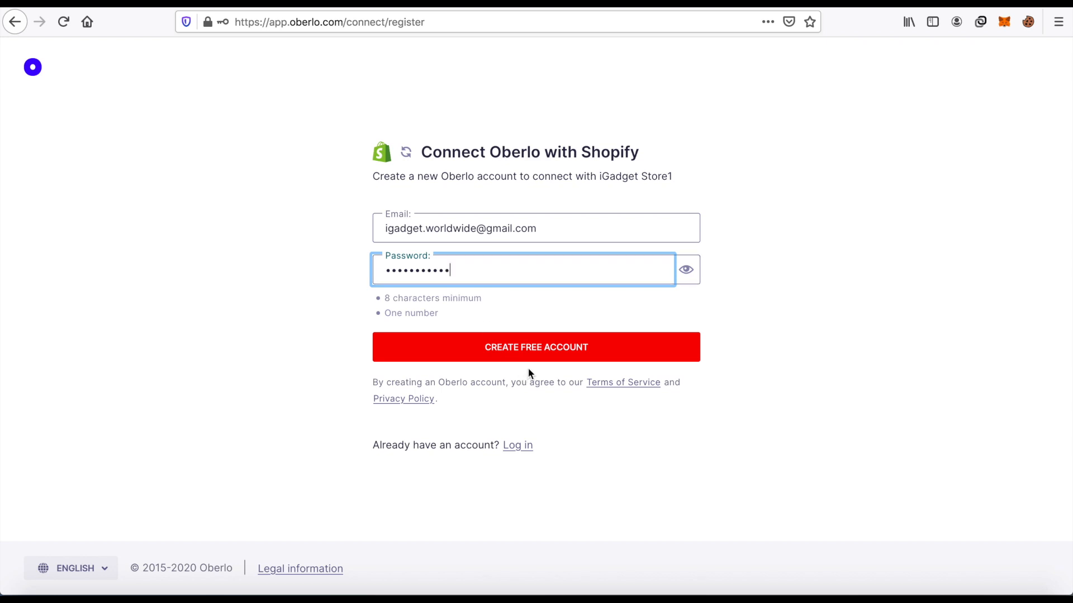
{"action": "left_click", "coordinate": [542, 351]}
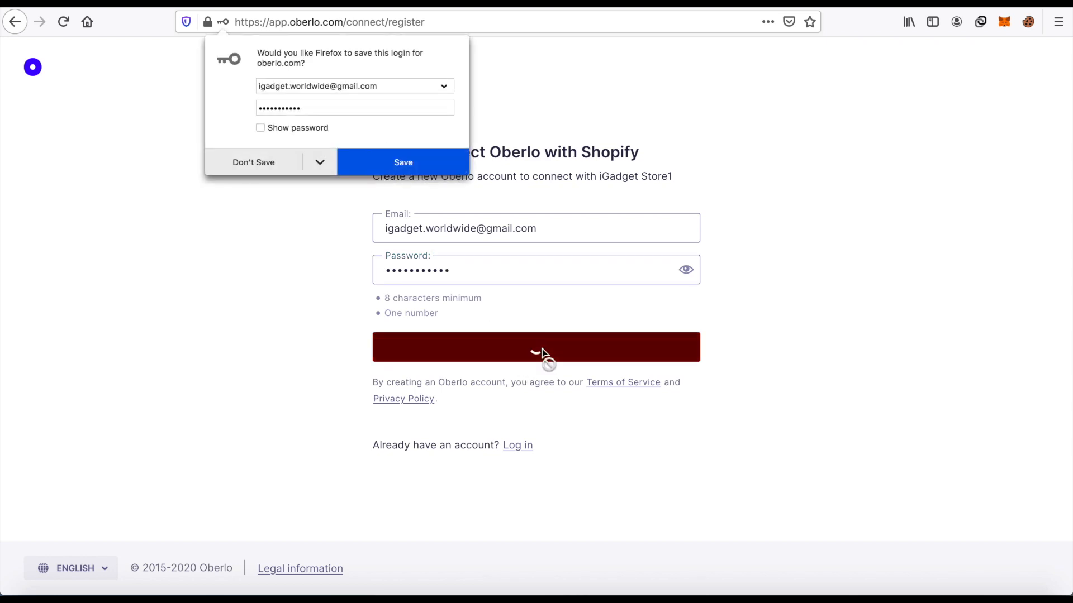
{"action": "left_click", "coordinate": [410, 163]}
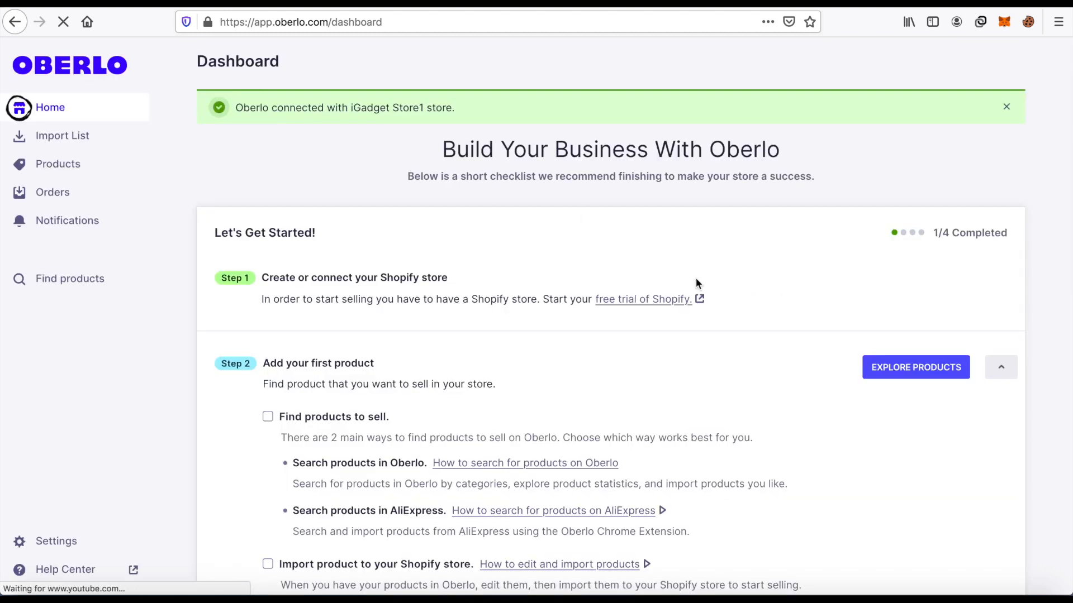
Look through the Oberlo dashboard's getting-started checklist and quick overview videos.
{"action": "scroll", "coordinate": [595, 160], "scroll_direction": "down", "scroll_amount": 10}
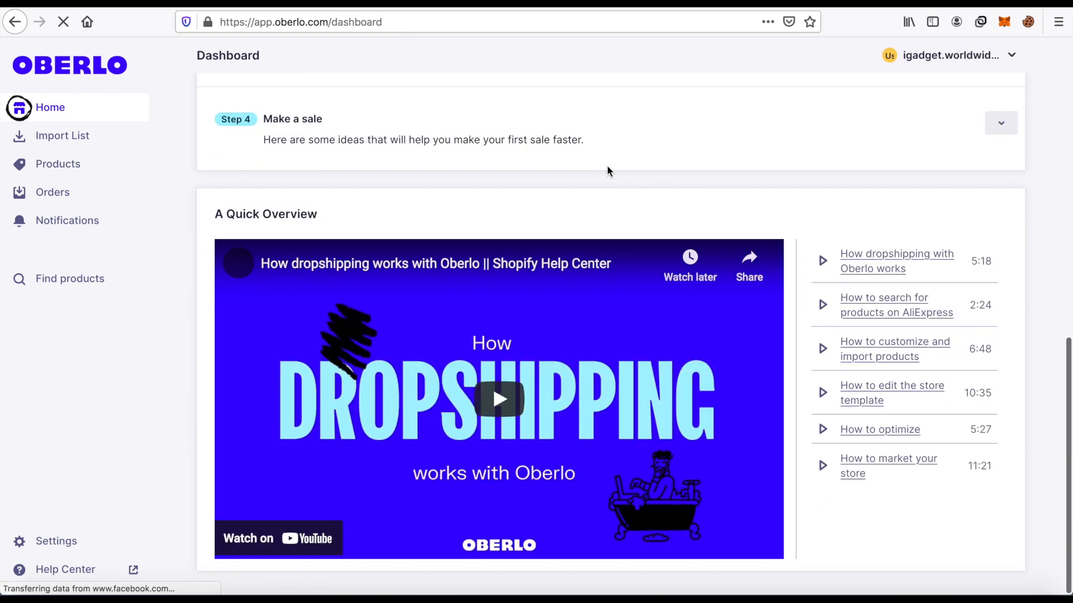
{"action": "scroll", "coordinate": [606, 167], "scroll_direction": "up", "scroll_amount": 10}
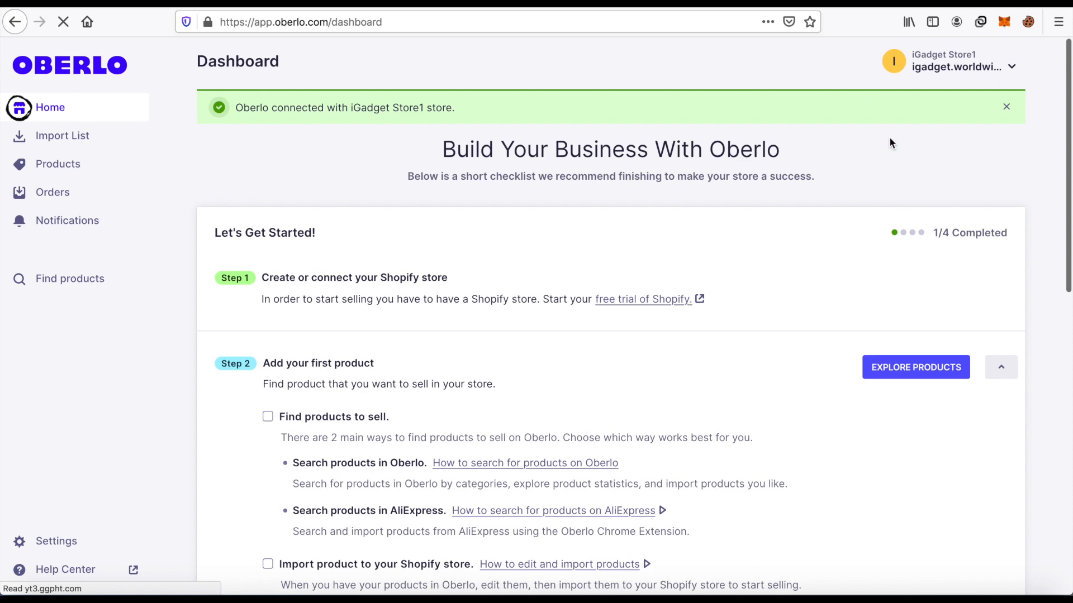
{"action": "scroll", "coordinate": [884, 138], "scroll_direction": "down", "scroll_amount": 10}
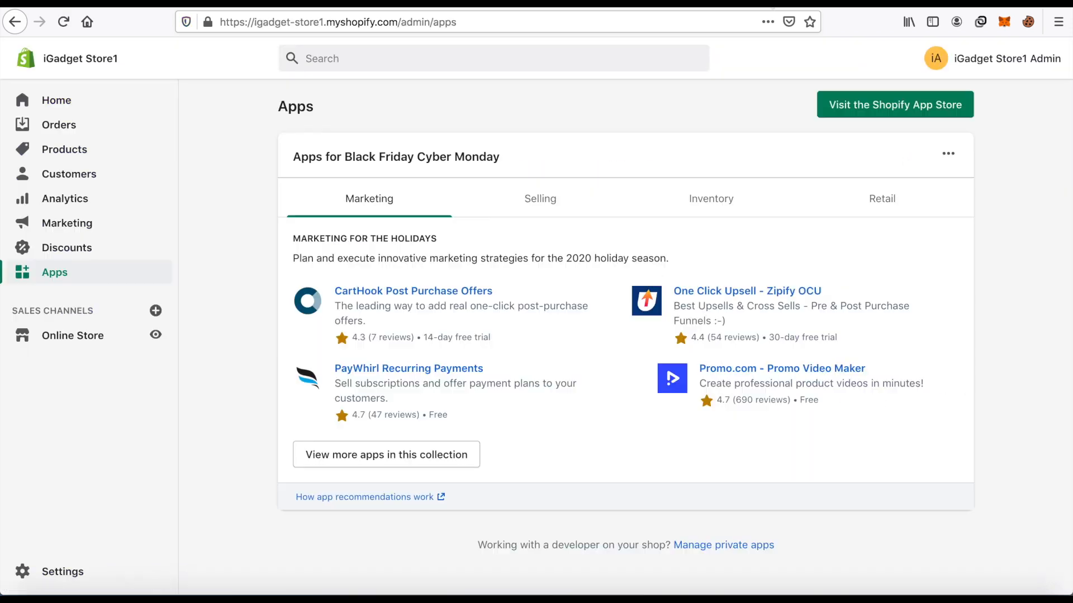
Return to iGadget Store1's Shopify admin, open the online store's Themes page, and review the current theme and theme library.
{"action": "left_click", "coordinate": [59, 130]}
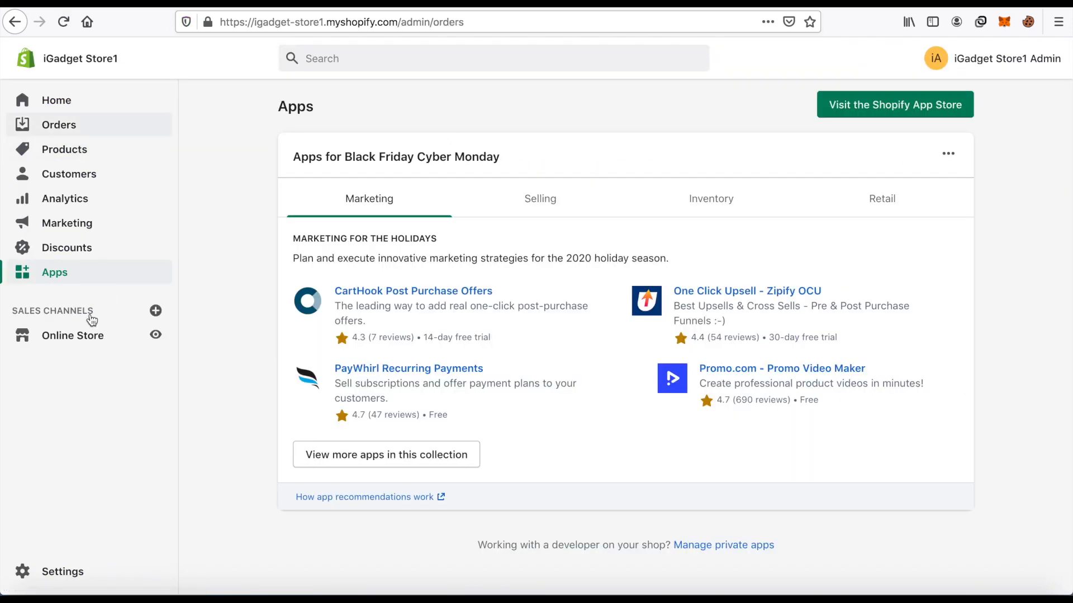
{"action": "left_click", "coordinate": [81, 421]}
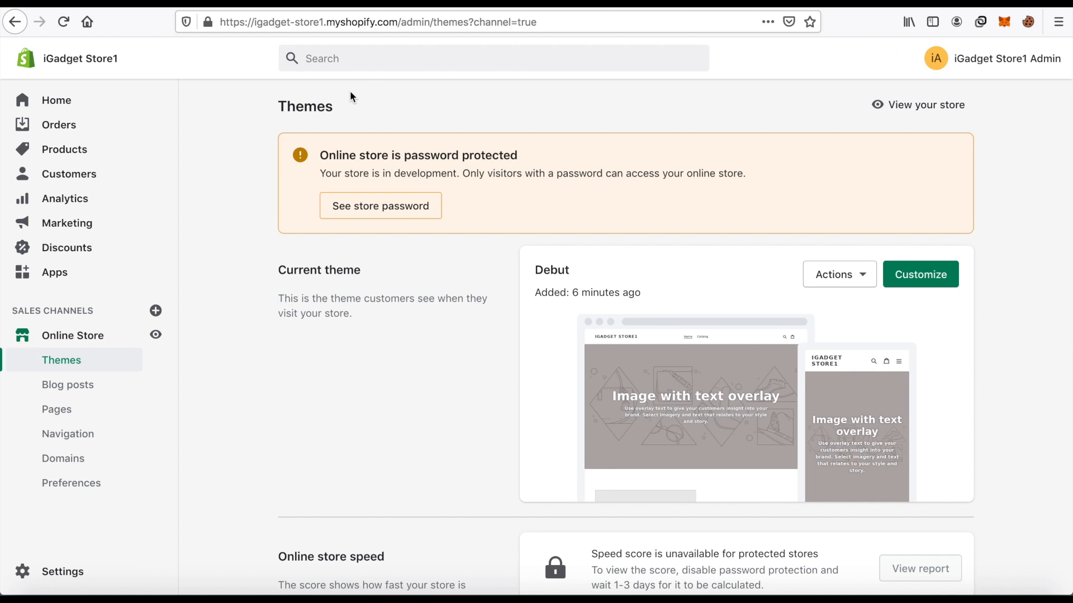
{"action": "scroll", "coordinate": [838, 134], "scroll_direction": "down", "scroll_amount": 3}
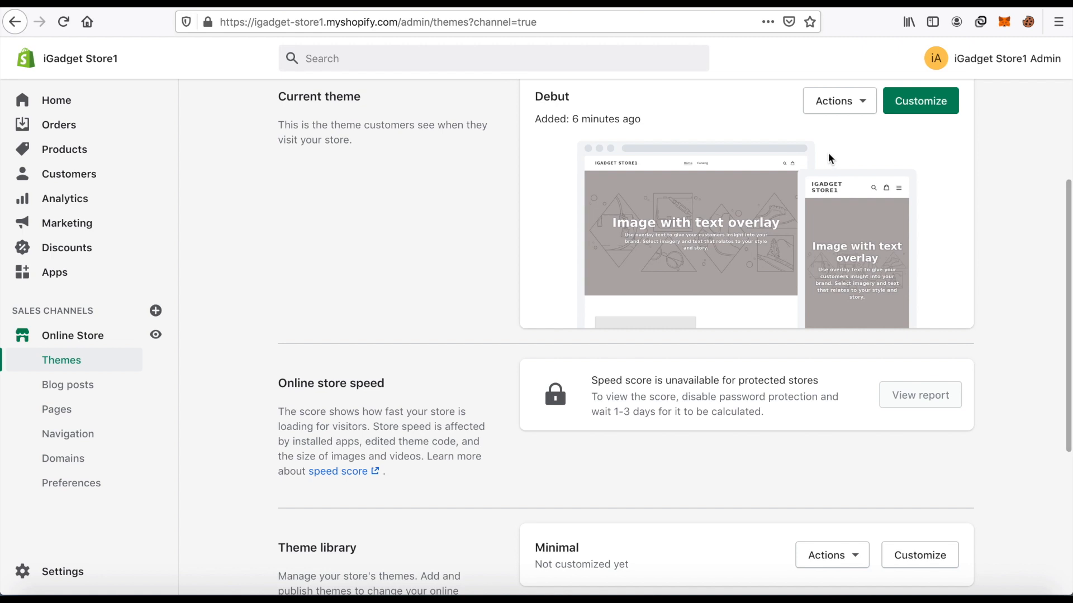
{"action": "scroll", "coordinate": [829, 153], "scroll_direction": "up", "scroll_amount": 3}
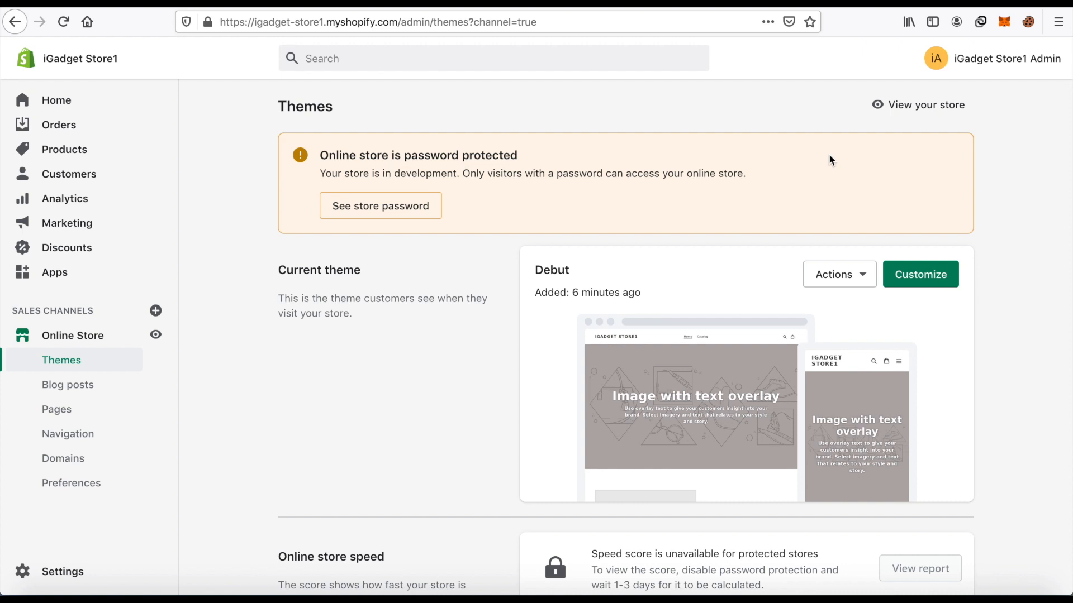
{"action": "scroll", "coordinate": [829, 160], "scroll_direction": "down", "scroll_amount": 3}
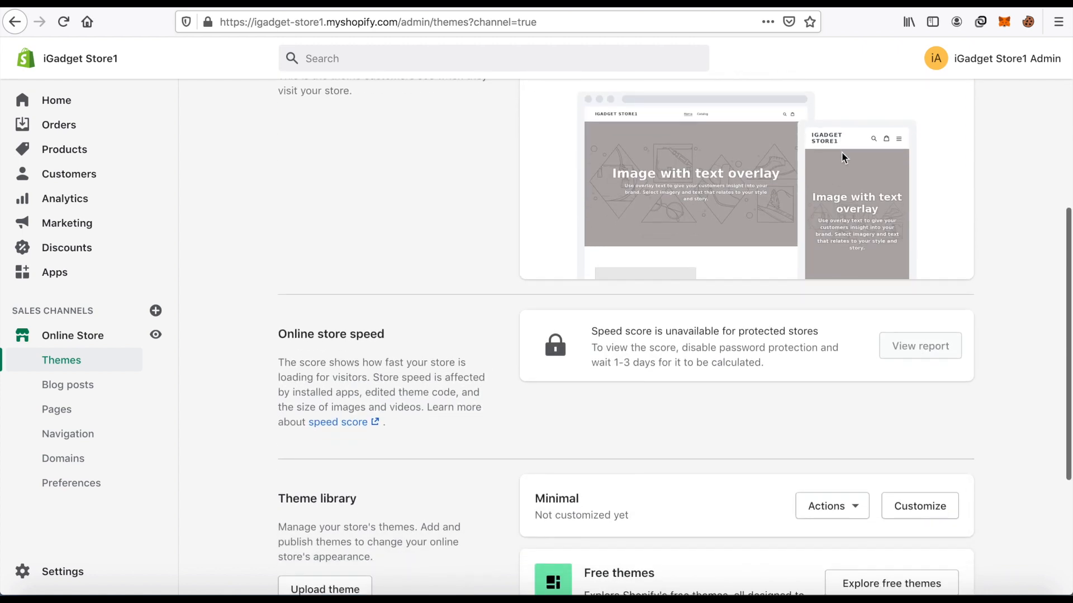